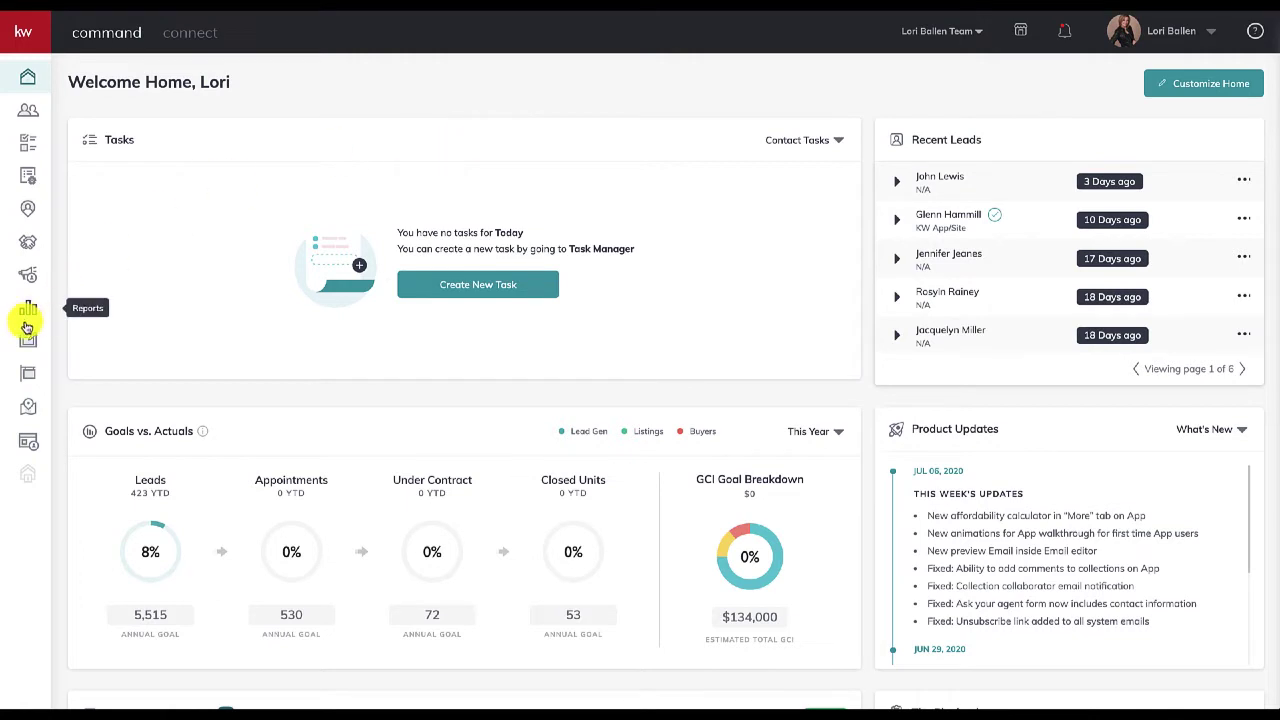
- Open the Opportunities pipeline dashboard and scroll down through it
{"action": "left_click", "coordinate": [30, 244]}
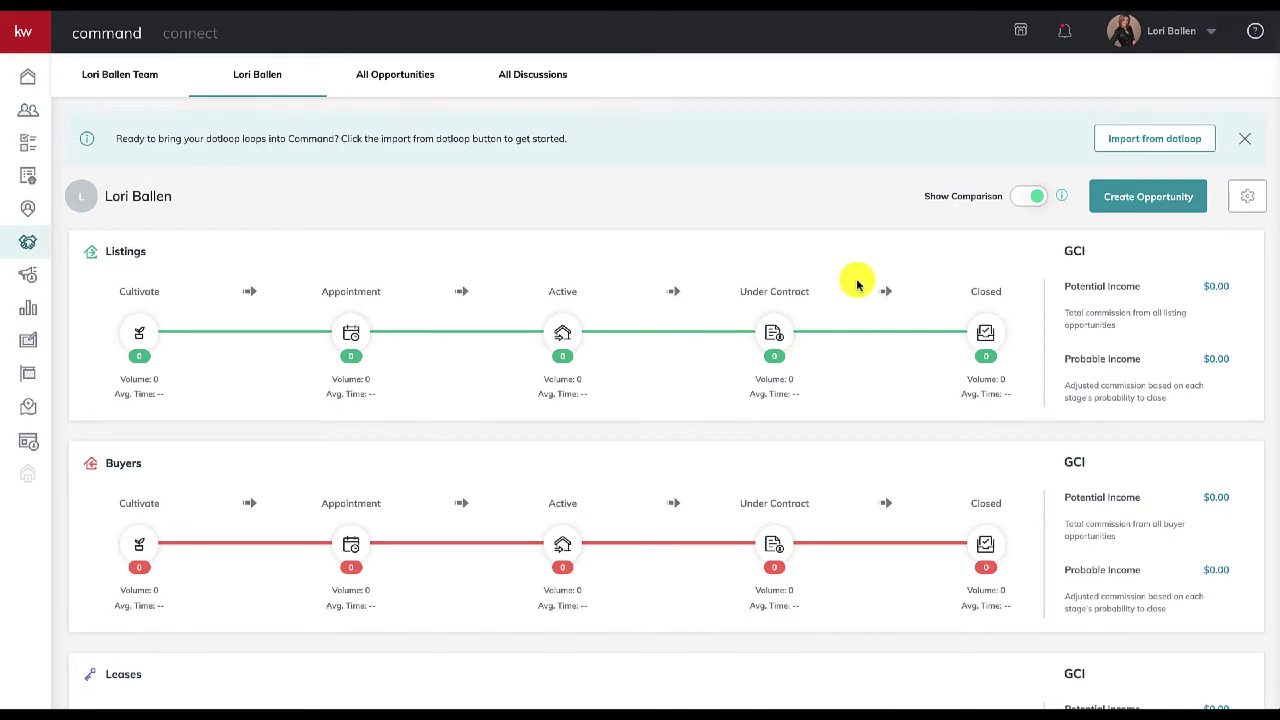
{"action": "scroll", "coordinate": [606, 237], "scroll_direction": "down", "scroll_amount": 1}
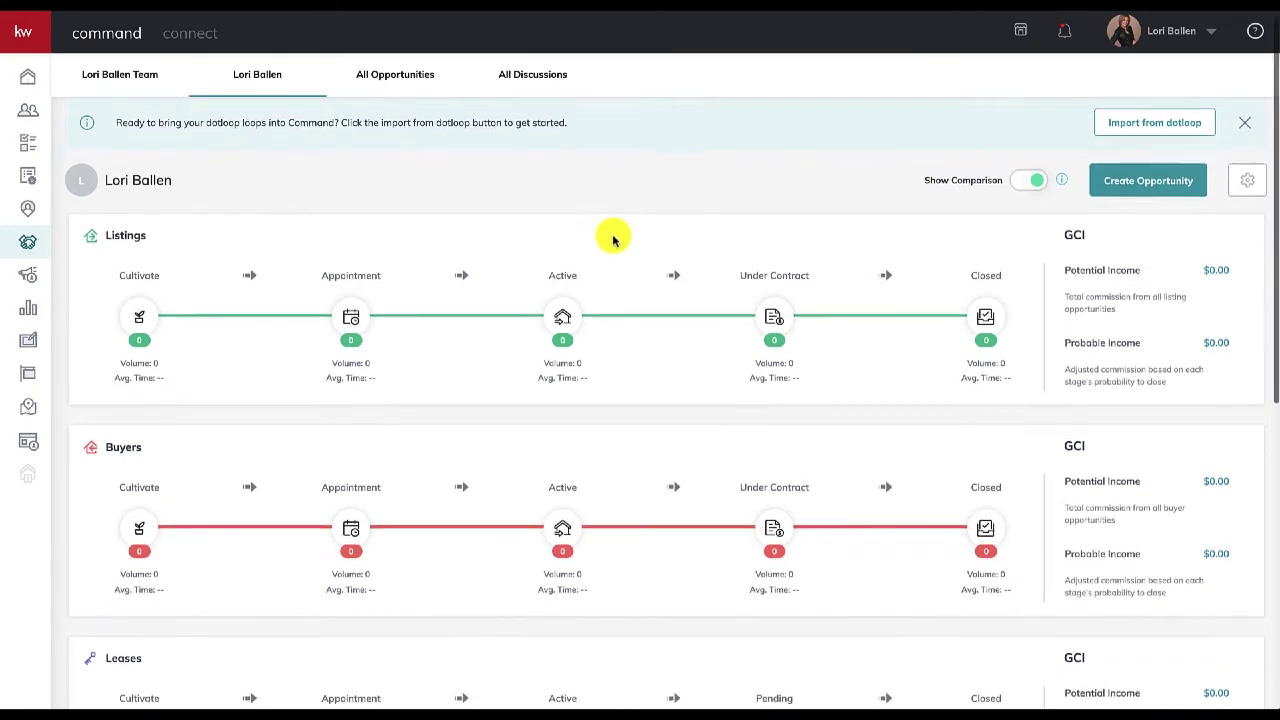
{"action": "scroll", "coordinate": [610, 238], "scroll_direction": "down", "scroll_amount": 2}
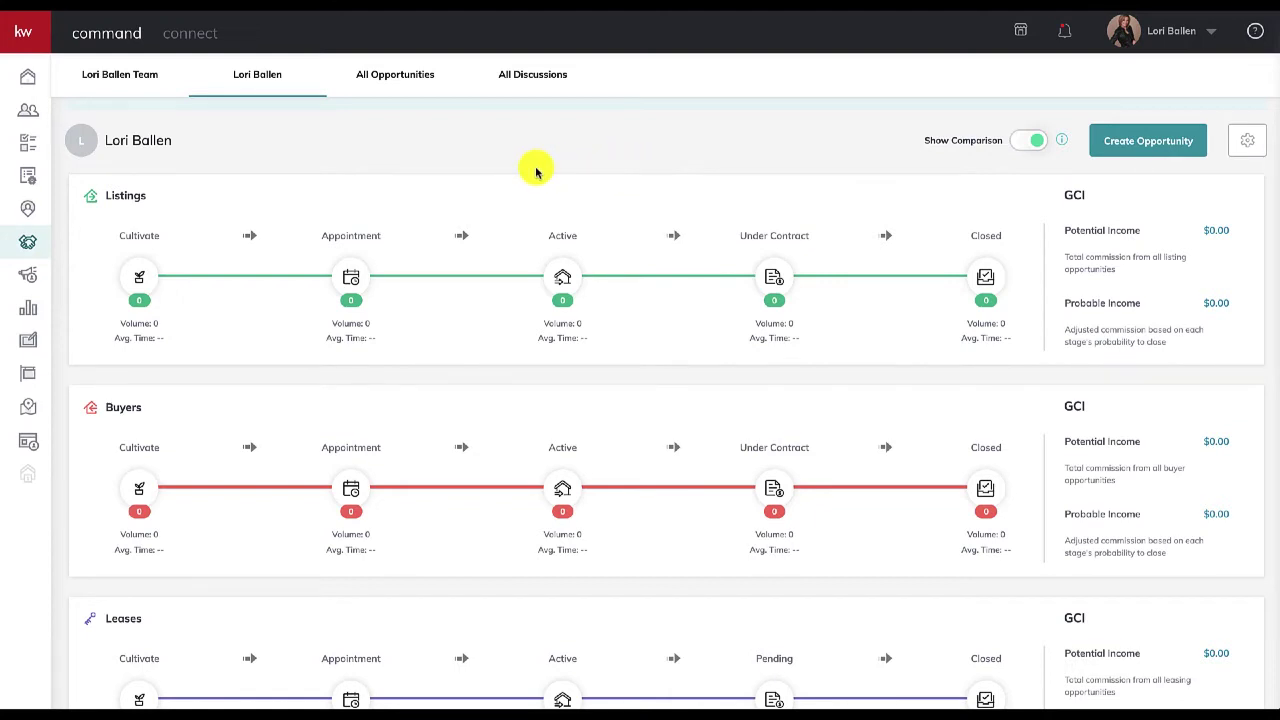
{"action": "scroll", "coordinate": [535, 172], "scroll_direction": "down", "scroll_amount": 1}
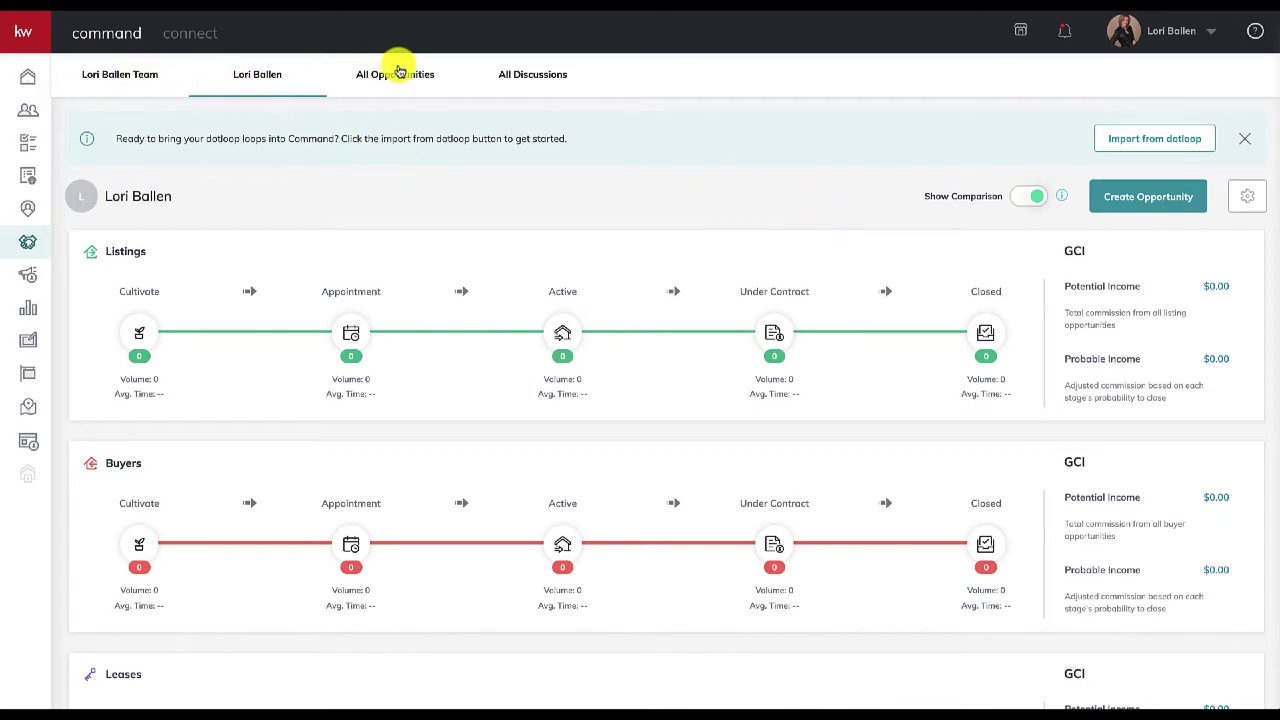
- Go from the pipeline dashboard to the All Opportunities table
{"action": "left_click", "coordinate": [395, 77]}
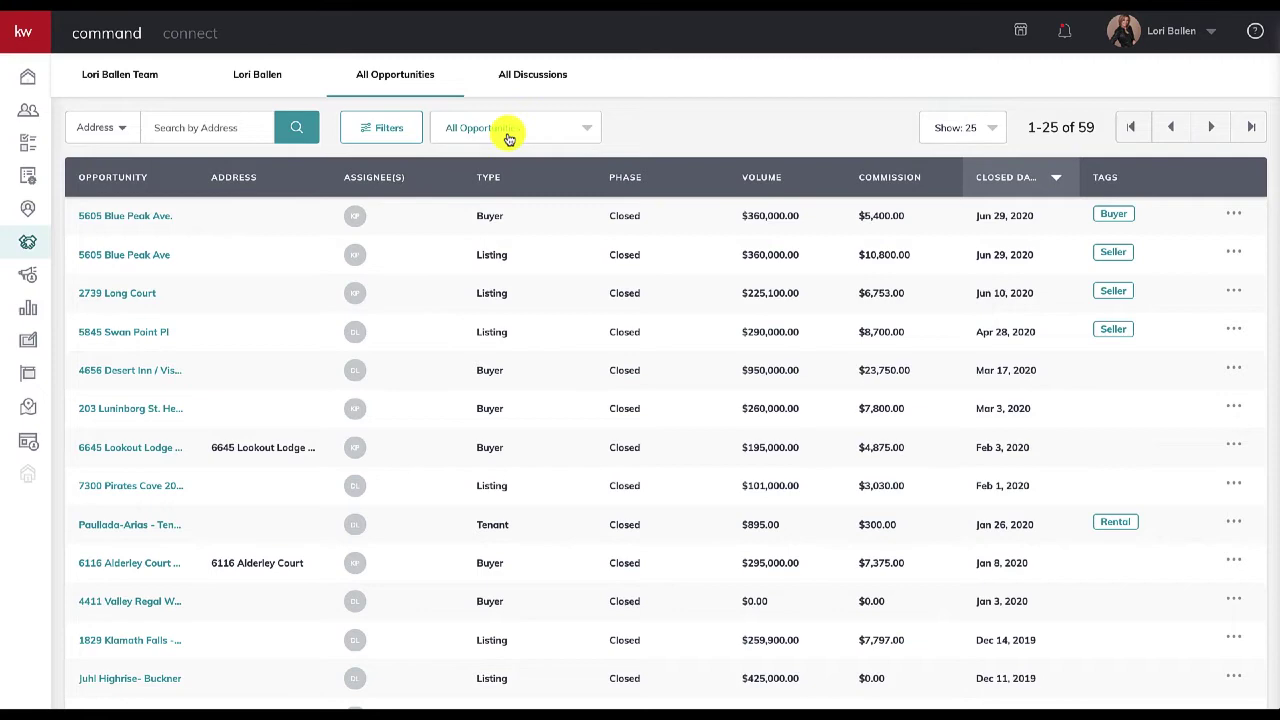
{"action": "left_click", "coordinate": [258, 76]}
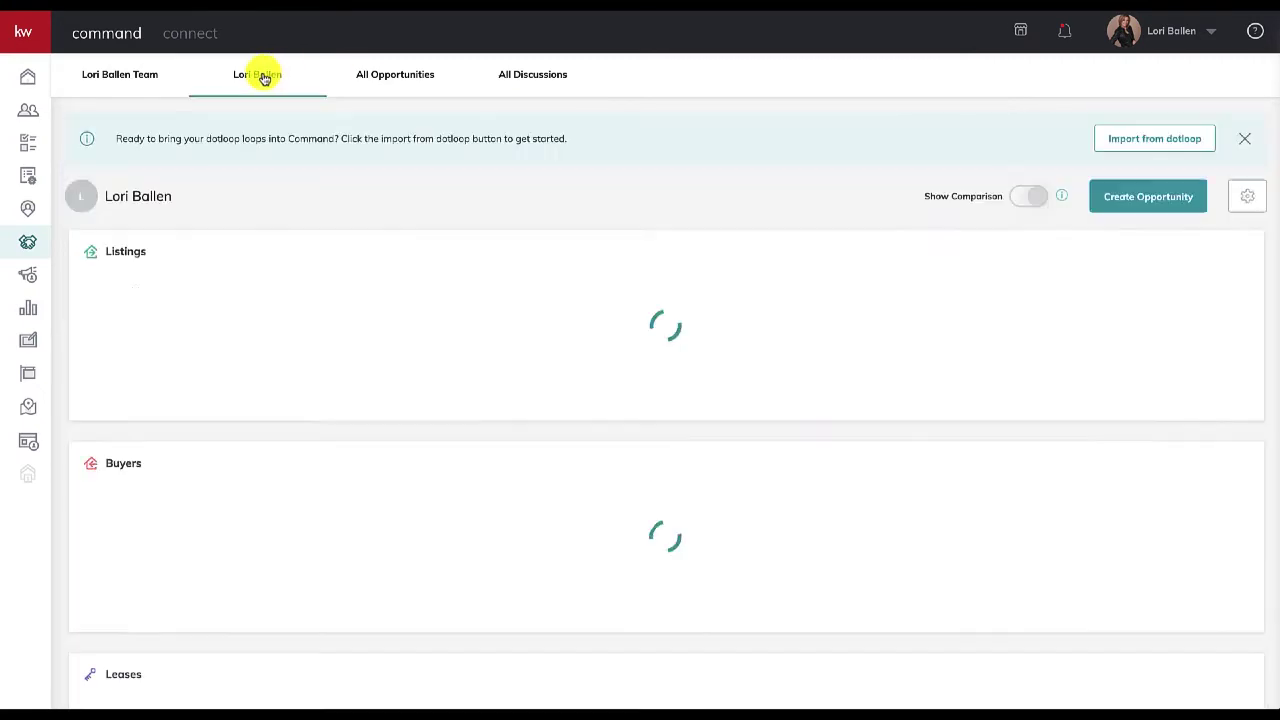
{"action": "scroll", "coordinate": [363, 335], "scroll_direction": "down", "scroll_amount": 5}
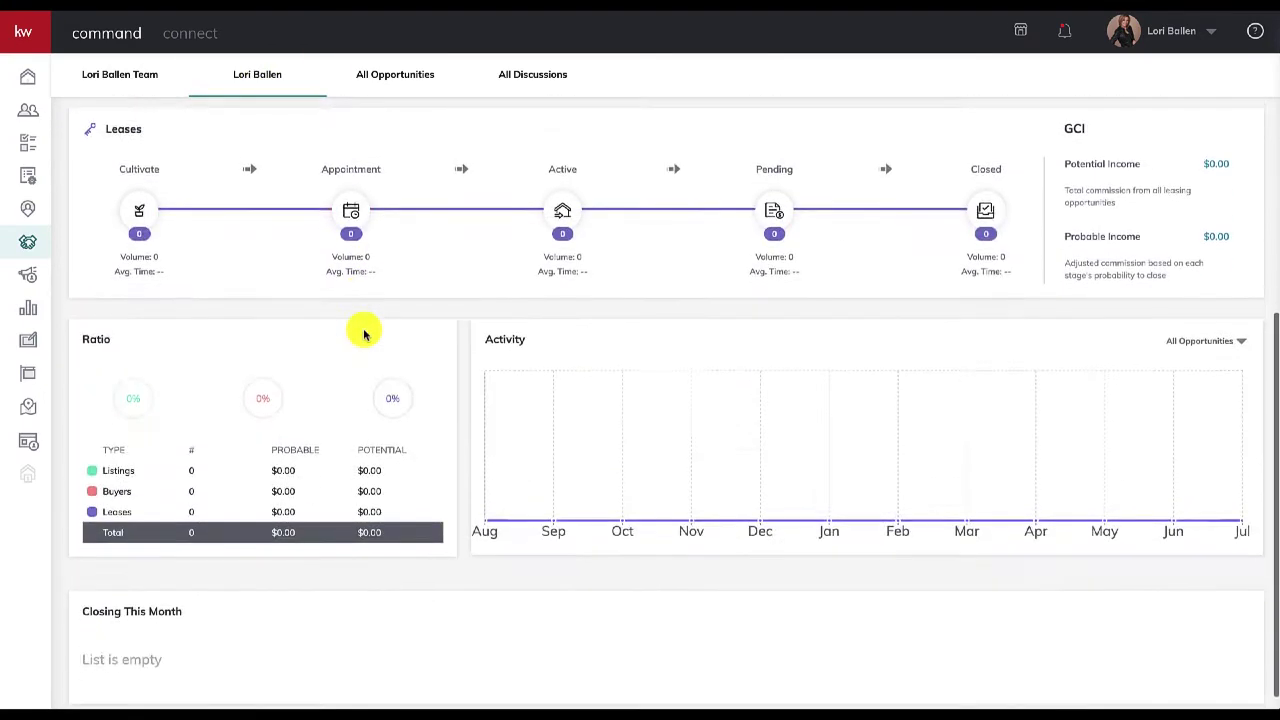
{"action": "scroll", "coordinate": [363, 335], "scroll_direction": "up", "scroll_amount": 1}
{"action": "scroll", "coordinate": [363, 335], "scroll_direction": "up", "scroll_amount": 5}
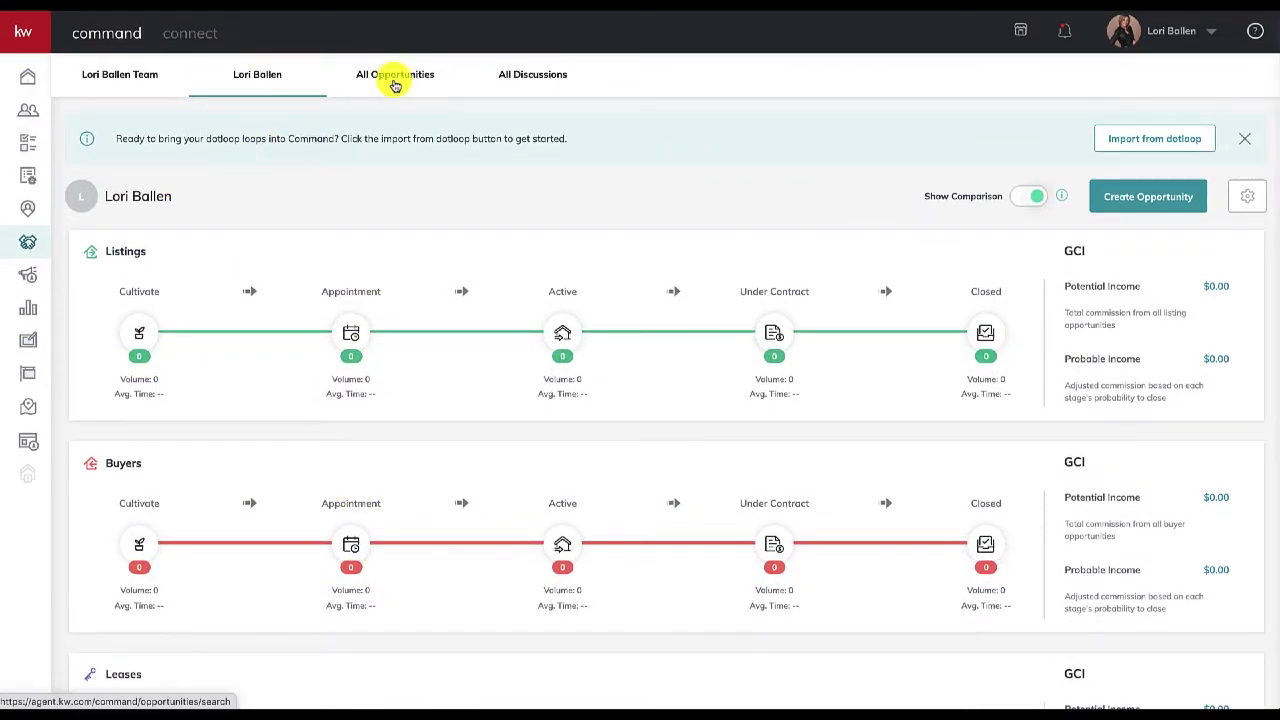
{"action": "left_click", "coordinate": [395, 86]}
- Search opportunity names for 'tink' and open the Under Contract Tinker Belle - Buyer
{"action": "left_click", "coordinate": [497, 132]}
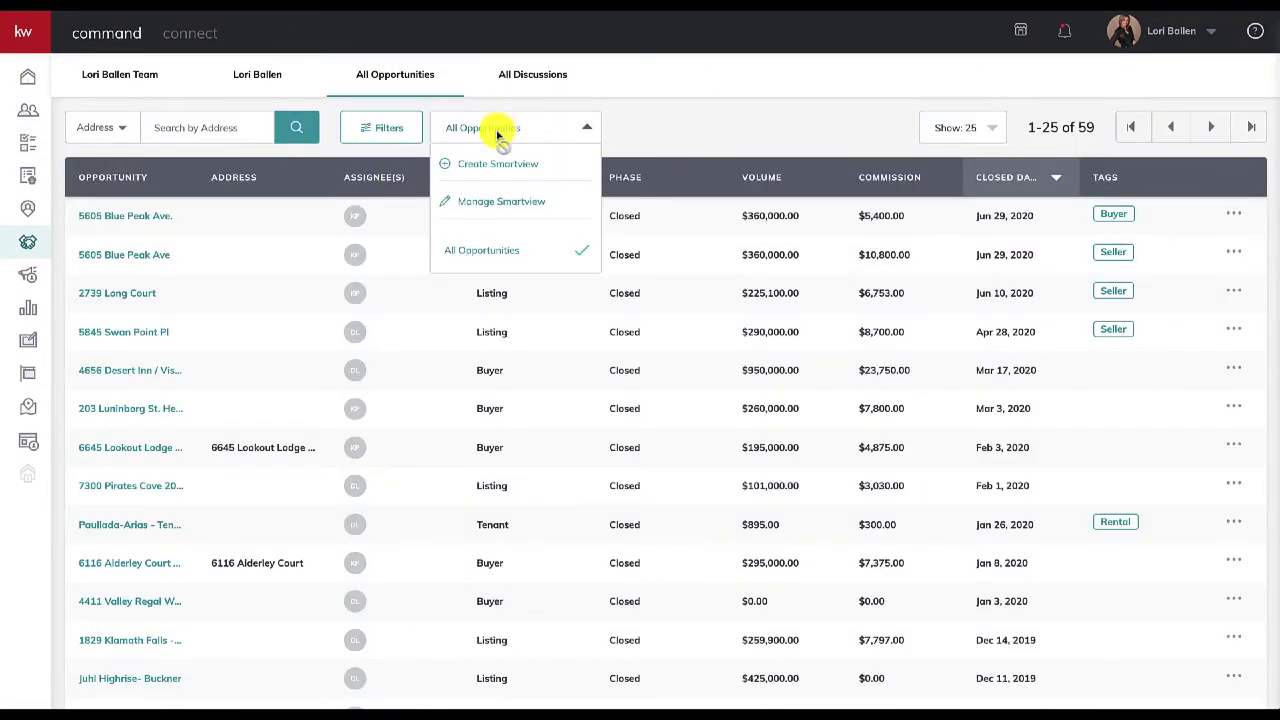
{"action": "left_click", "coordinate": [197, 130]}
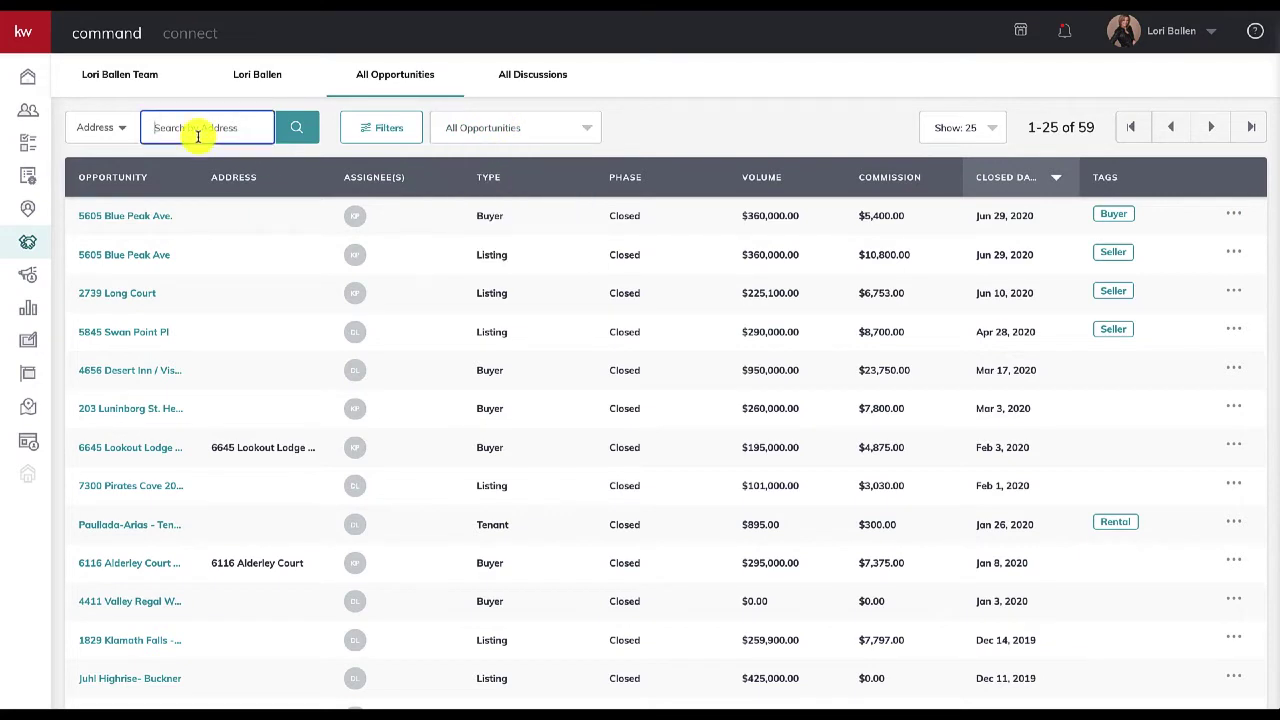
{"action": "left_click", "coordinate": [104, 130]}
{"action": "left_click", "coordinate": [106, 183]}
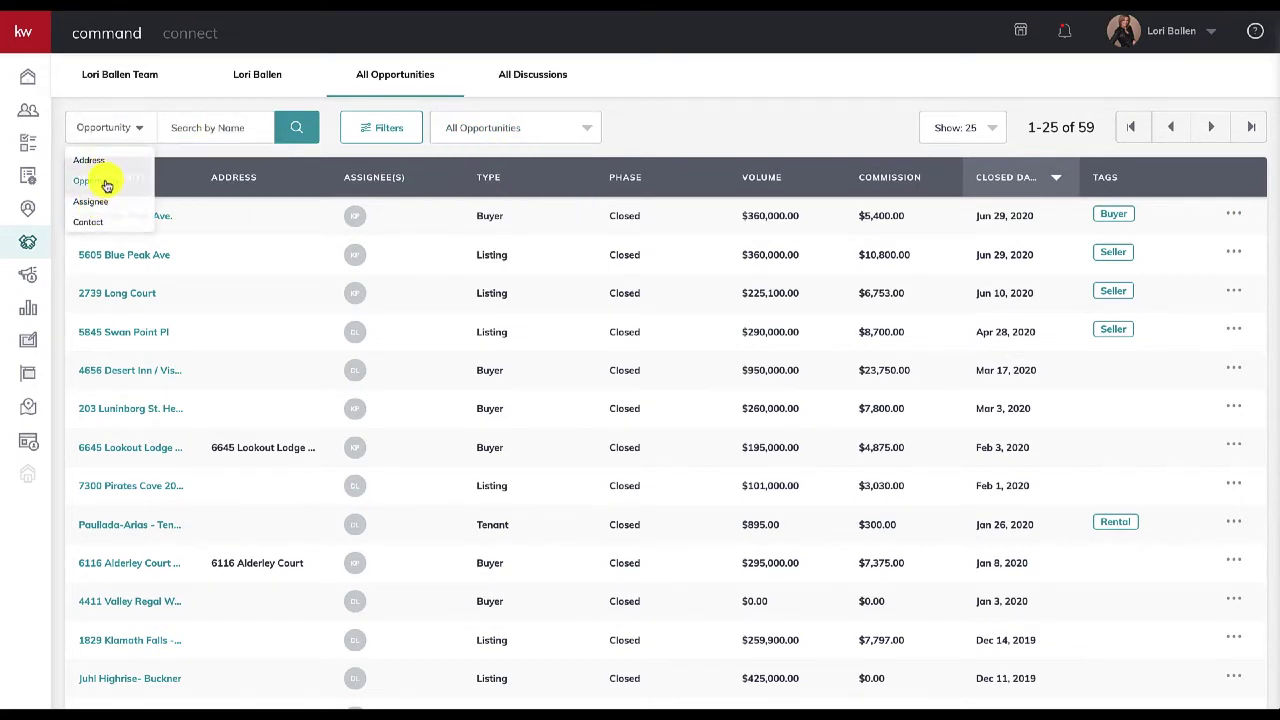
{"action": "left_click", "coordinate": [214, 127]}
{"action": "type", "text": "tink"}
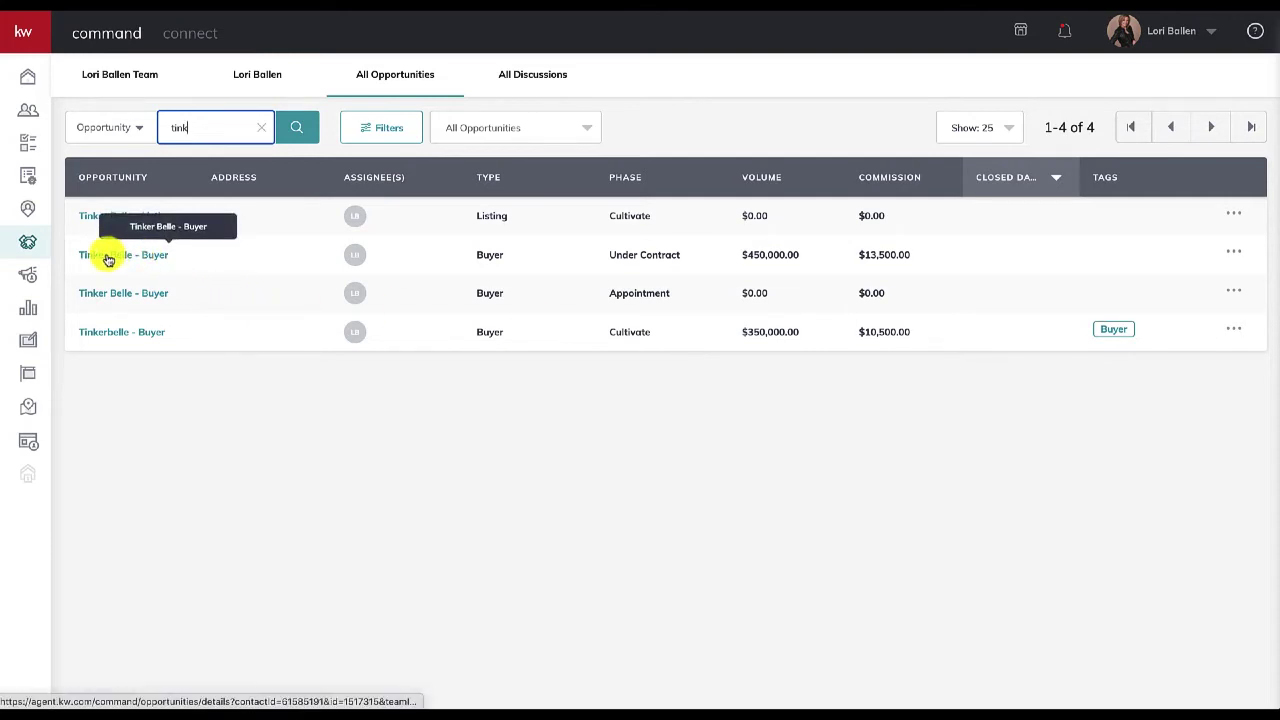
{"action": "left_click", "coordinate": [148, 260]}
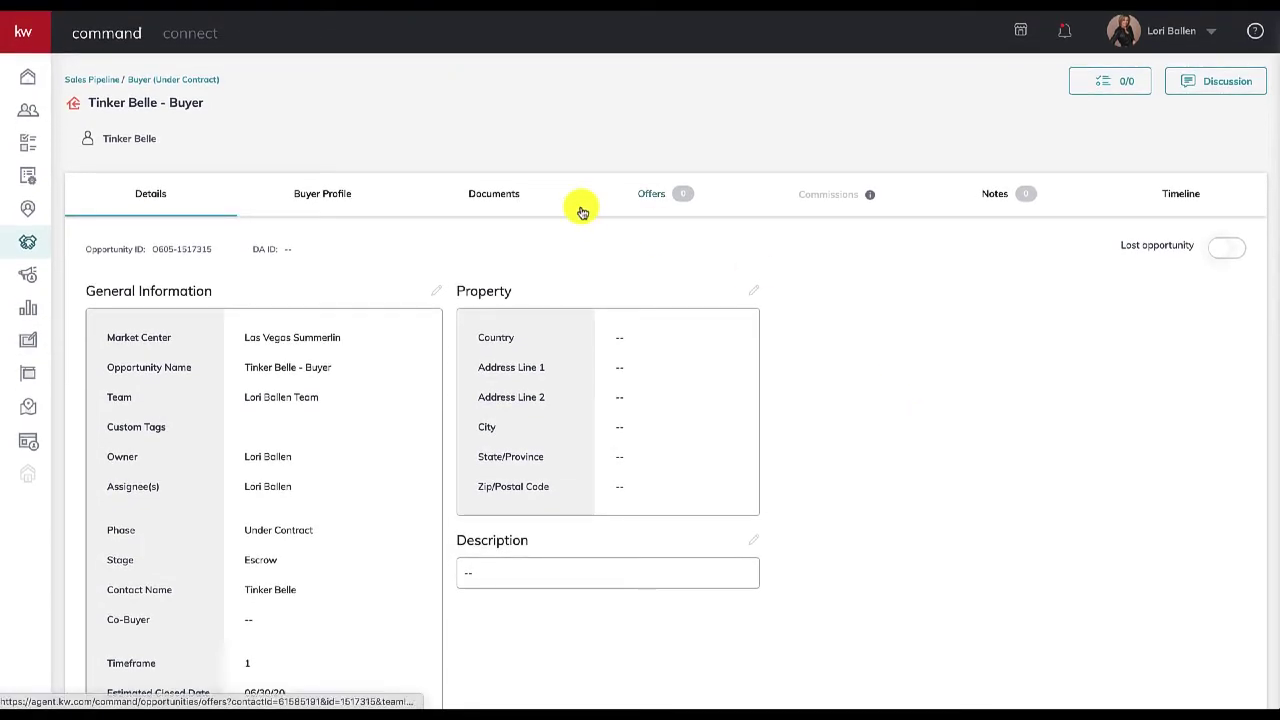
- Search contacts for 'tinker' and open the Tinker Belle contact record
{"action": "left_click", "coordinate": [25, 114]}
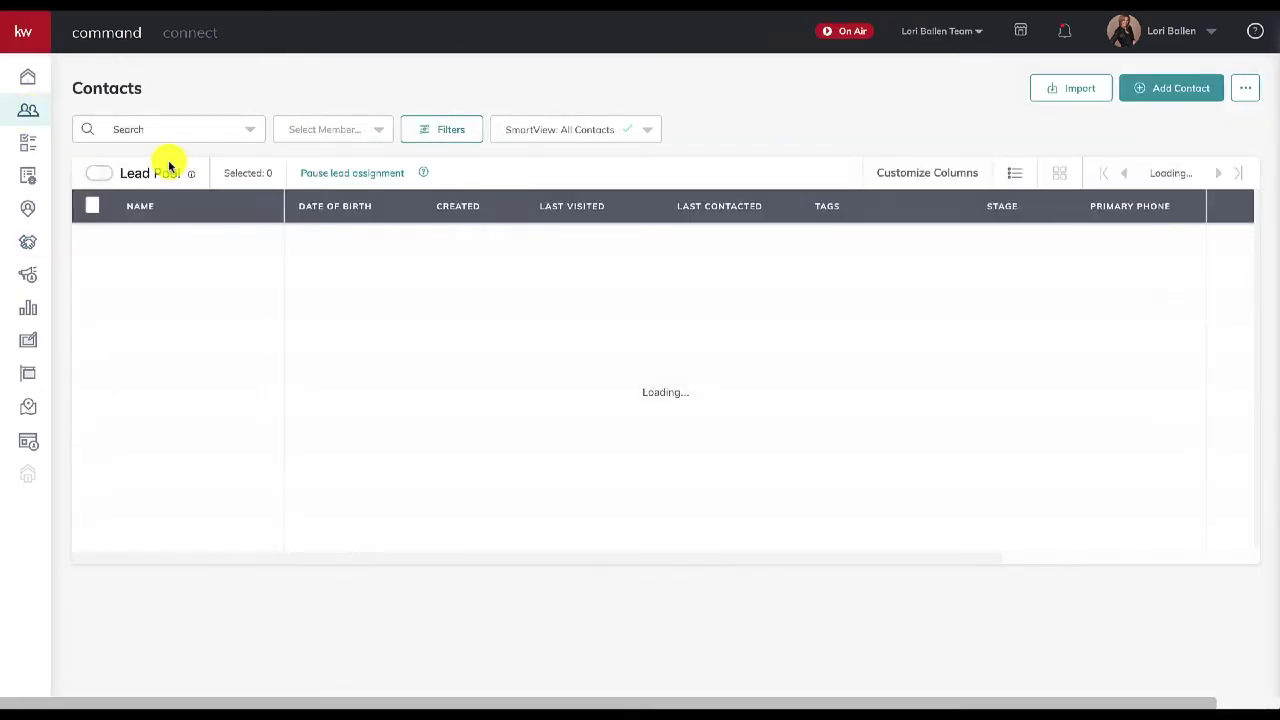
{"action": "left_click", "coordinate": [176, 129]}
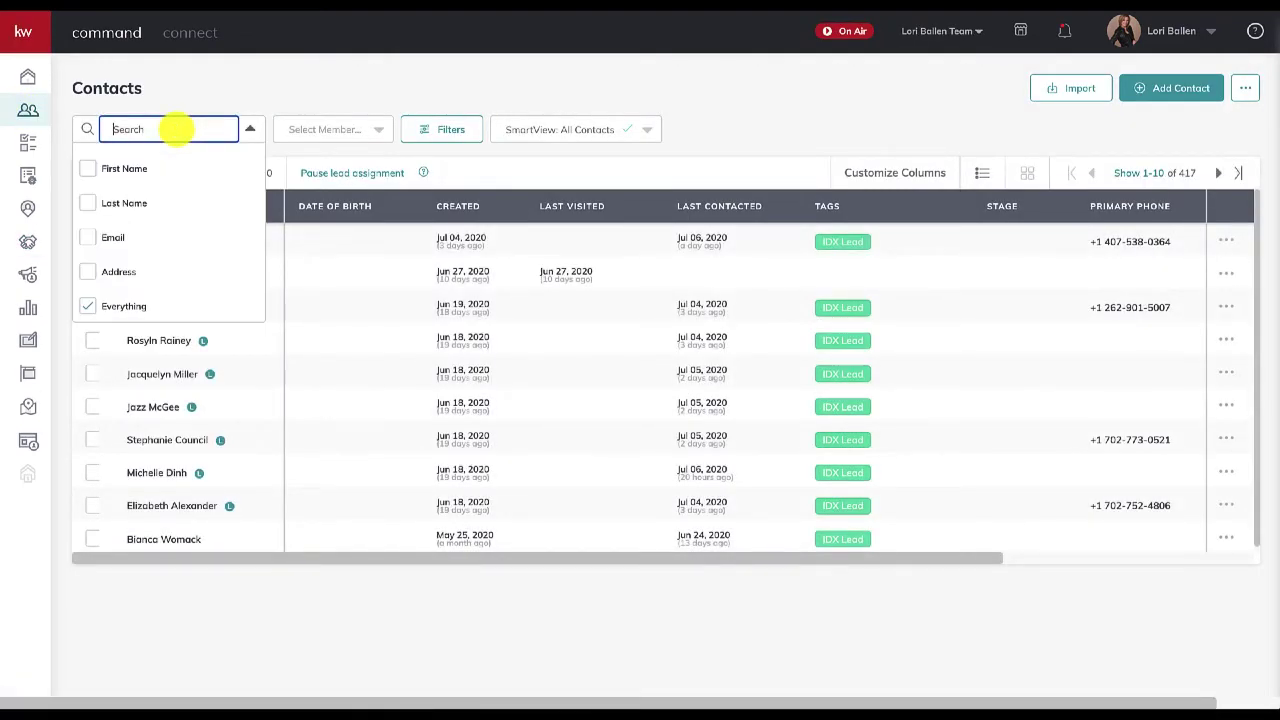
{"action": "type", "text": "tinker"}
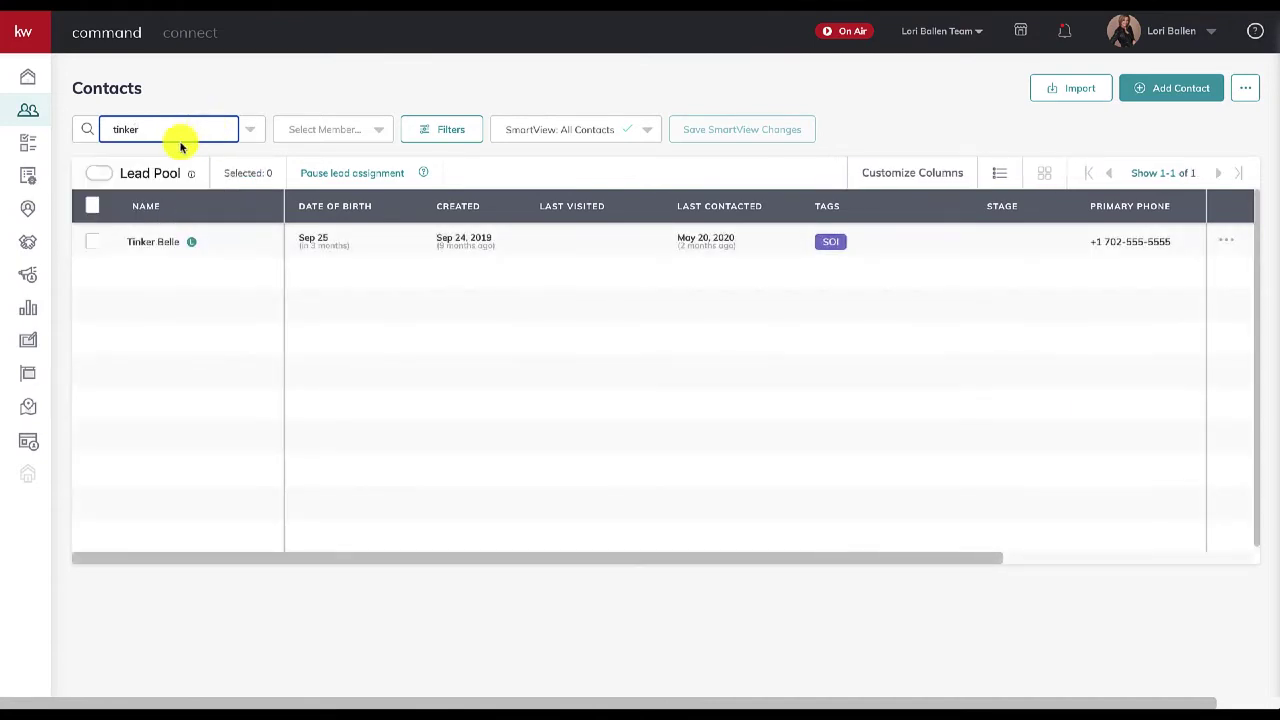
{"action": "left_click", "coordinate": [167, 244]}
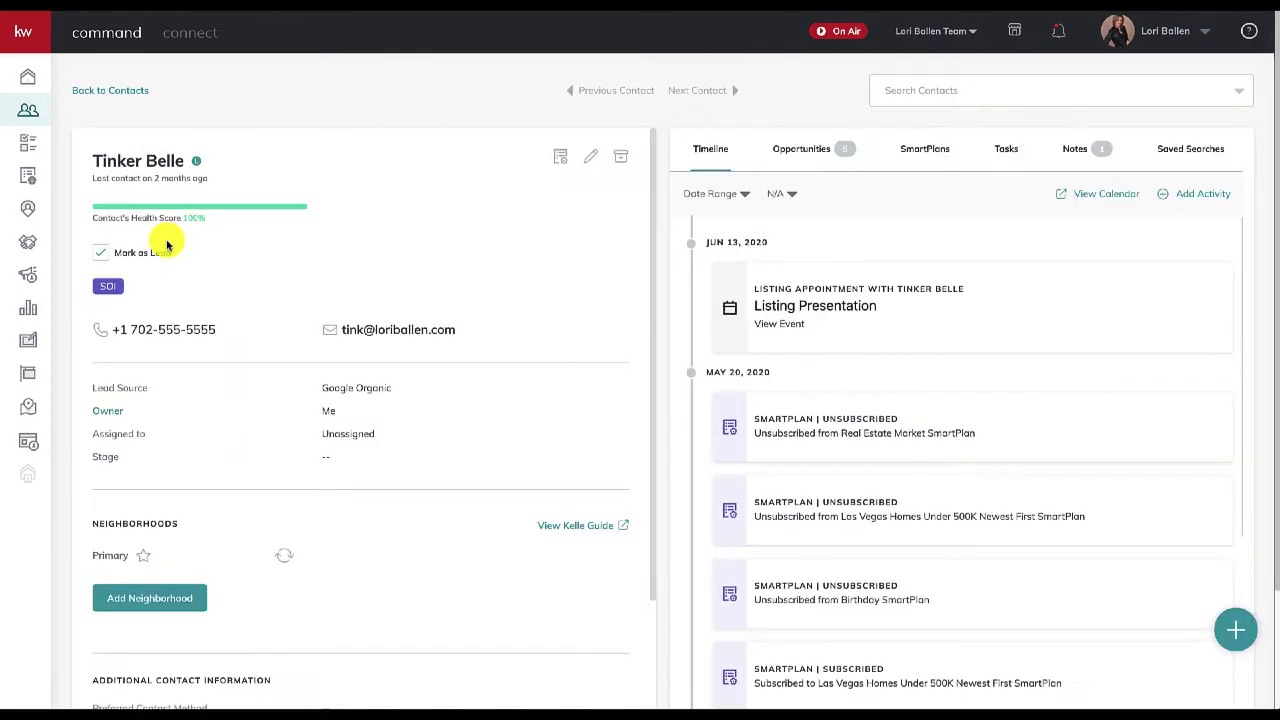
- List the contact's opportunities to reach the Appointment-phase Tinker Belle - Buyer
{"action": "scroll", "coordinate": [480, 242], "scroll_direction": "down", "scroll_amount": 1}
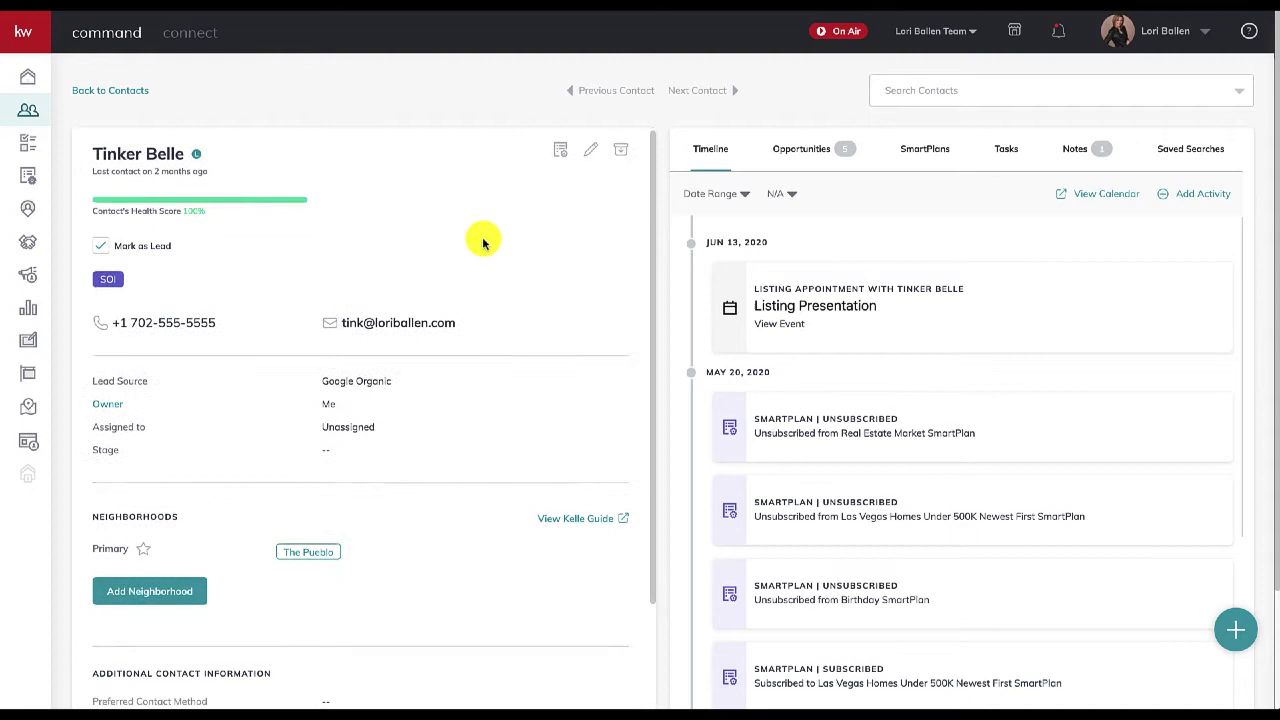
{"action": "left_click", "coordinate": [815, 152]}
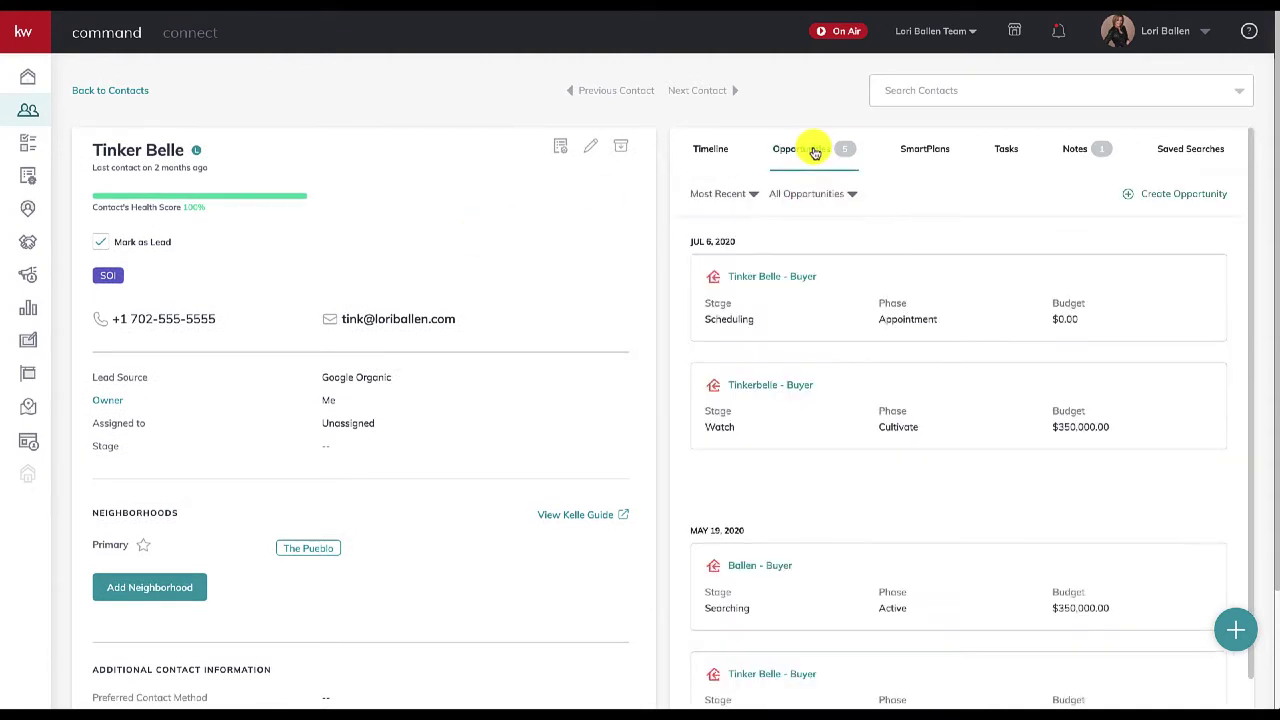
{"action": "scroll", "coordinate": [786, 330], "scroll_direction": "down", "scroll_amount": 1}
{"action": "scroll", "coordinate": [786, 332], "scroll_direction": "down", "scroll_amount": 4}
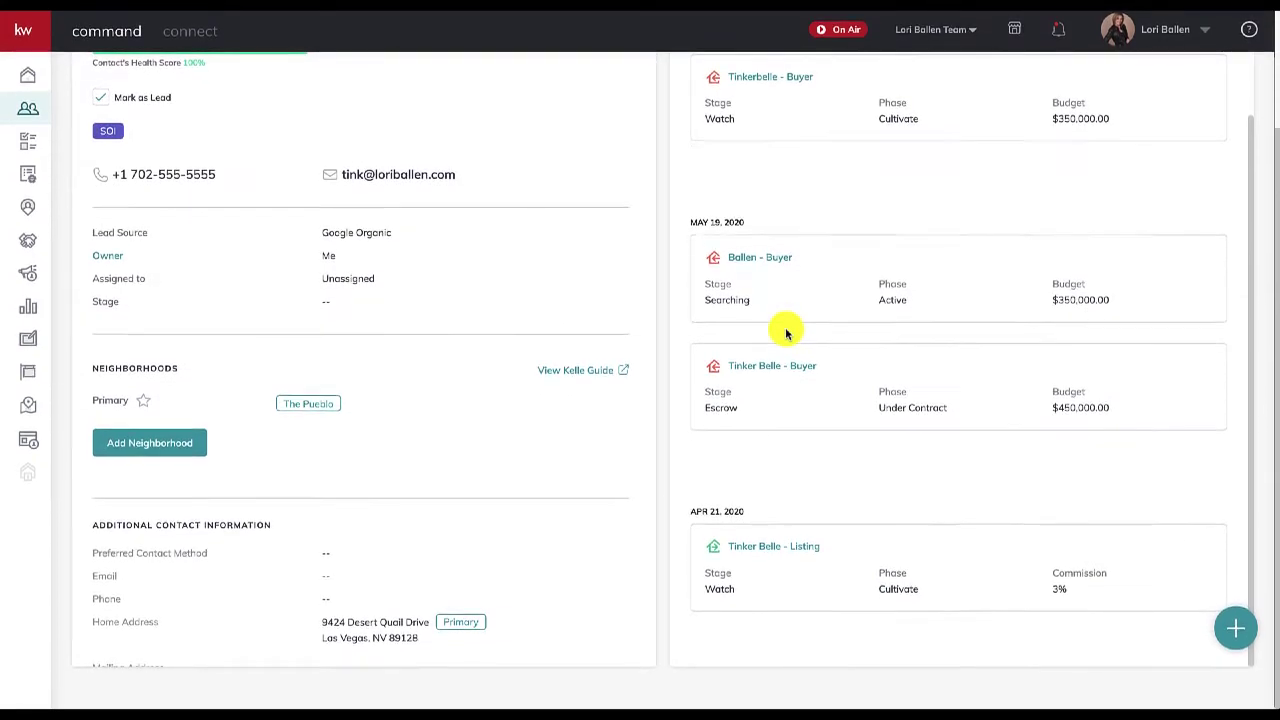
{"action": "scroll", "coordinate": [786, 332], "scroll_direction": "up", "scroll_amount": 5}
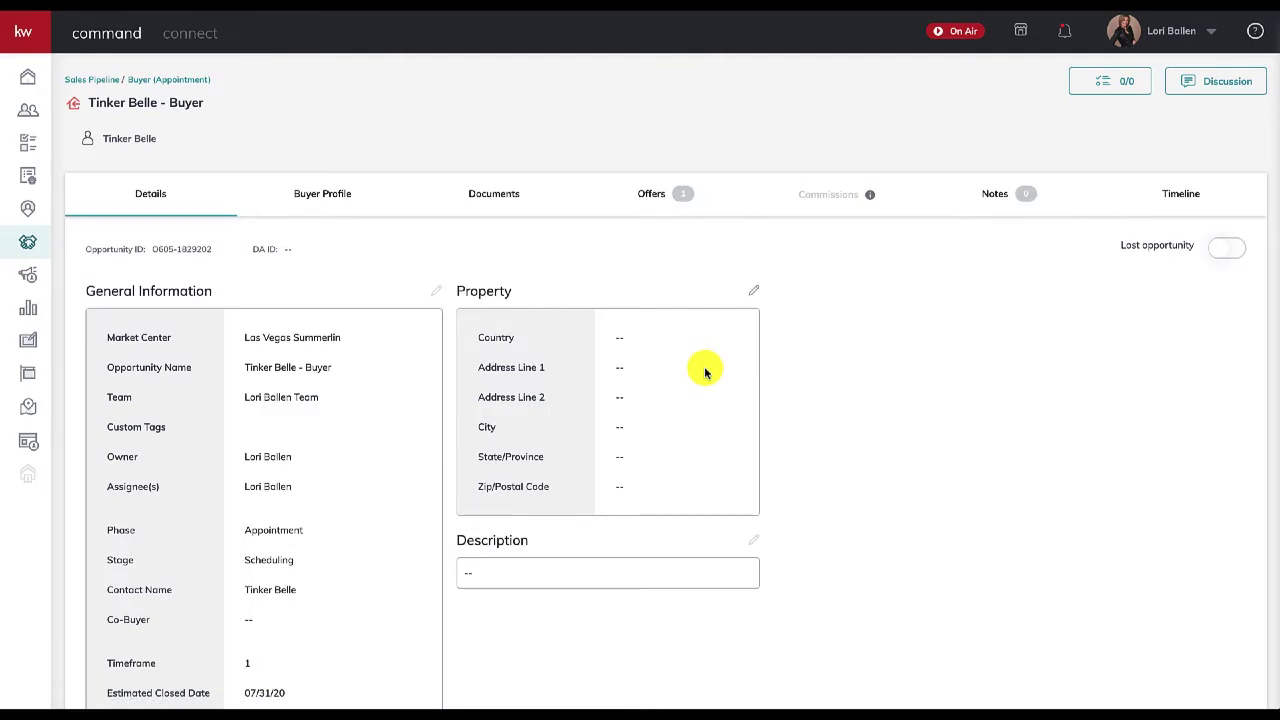
- Show the Offer Timeline with the $800,000 213 Tiburtina offer still Reviewing
{"action": "scroll", "coordinate": [705, 372], "scroll_direction": "down", "scroll_amount": 1}
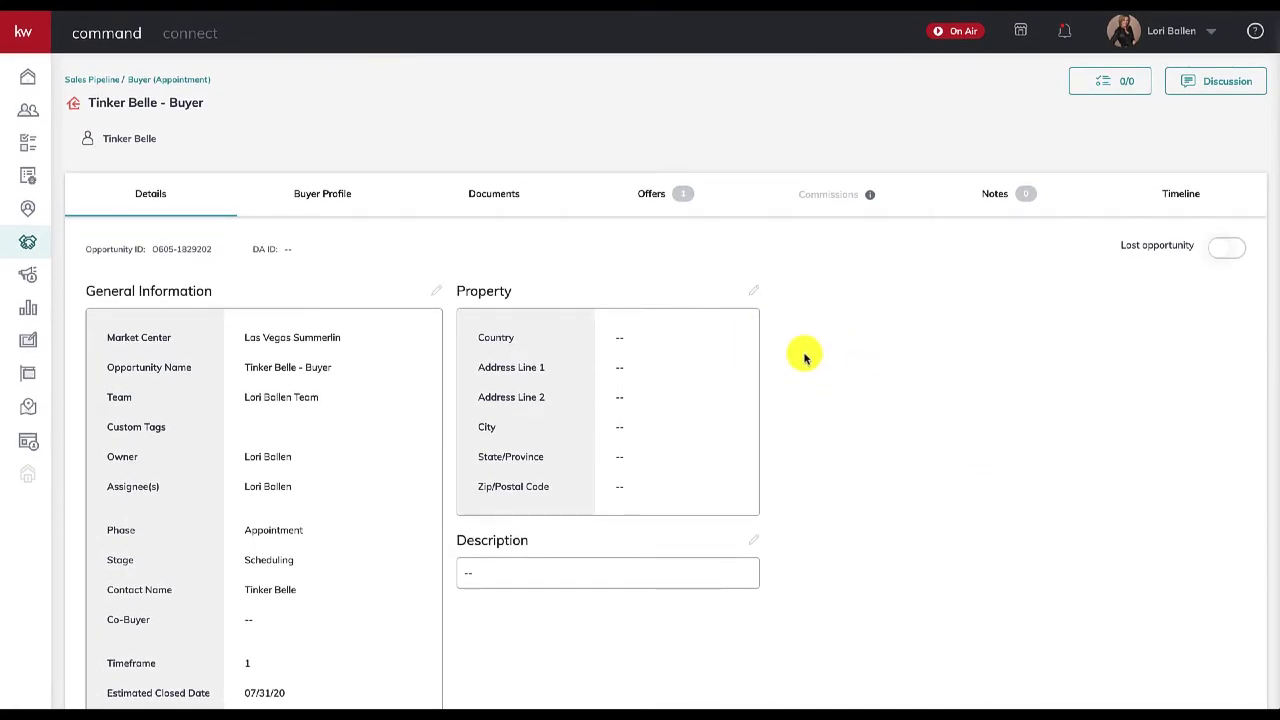
{"action": "left_click", "coordinate": [653, 199]}
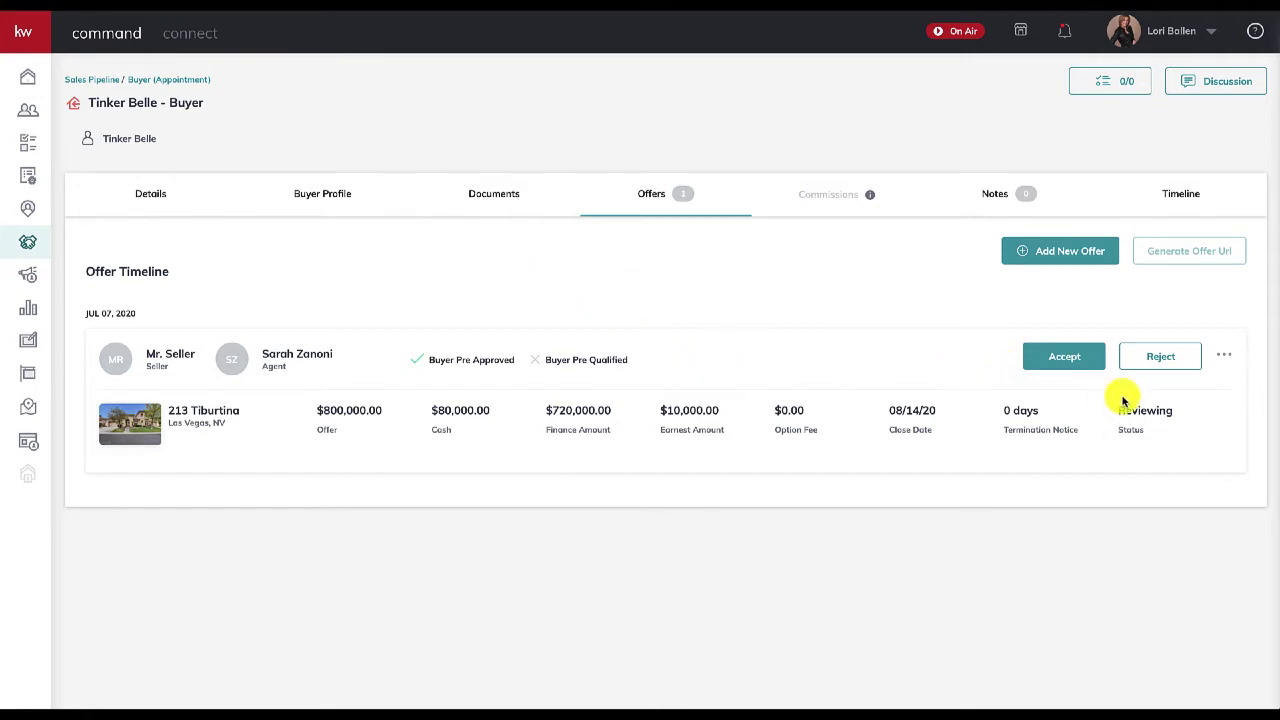
- Reject the 213 Tiburtina offer in the Offer Timeline
{"action": "left_click", "coordinate": [1160, 357]}
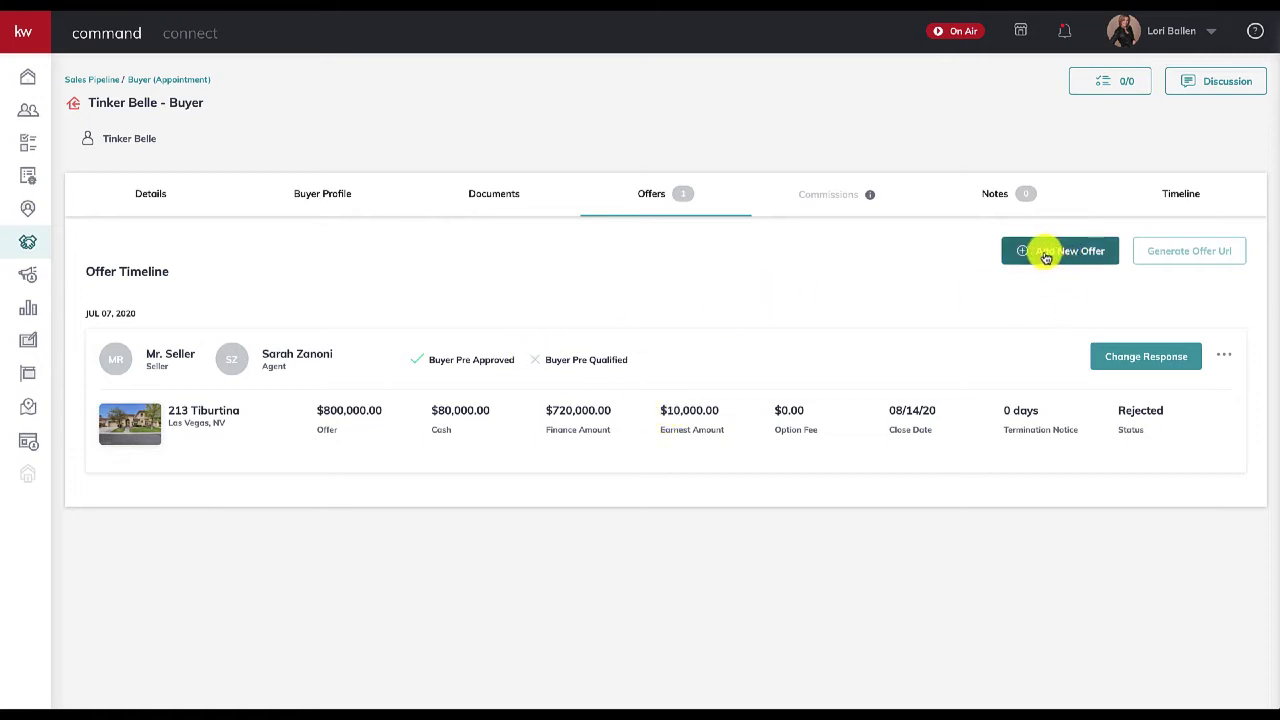
- Create a new offer version, renaming 'Initial Offer' to 'Blue Quail'
{"action": "left_click", "coordinate": [1078, 254]}
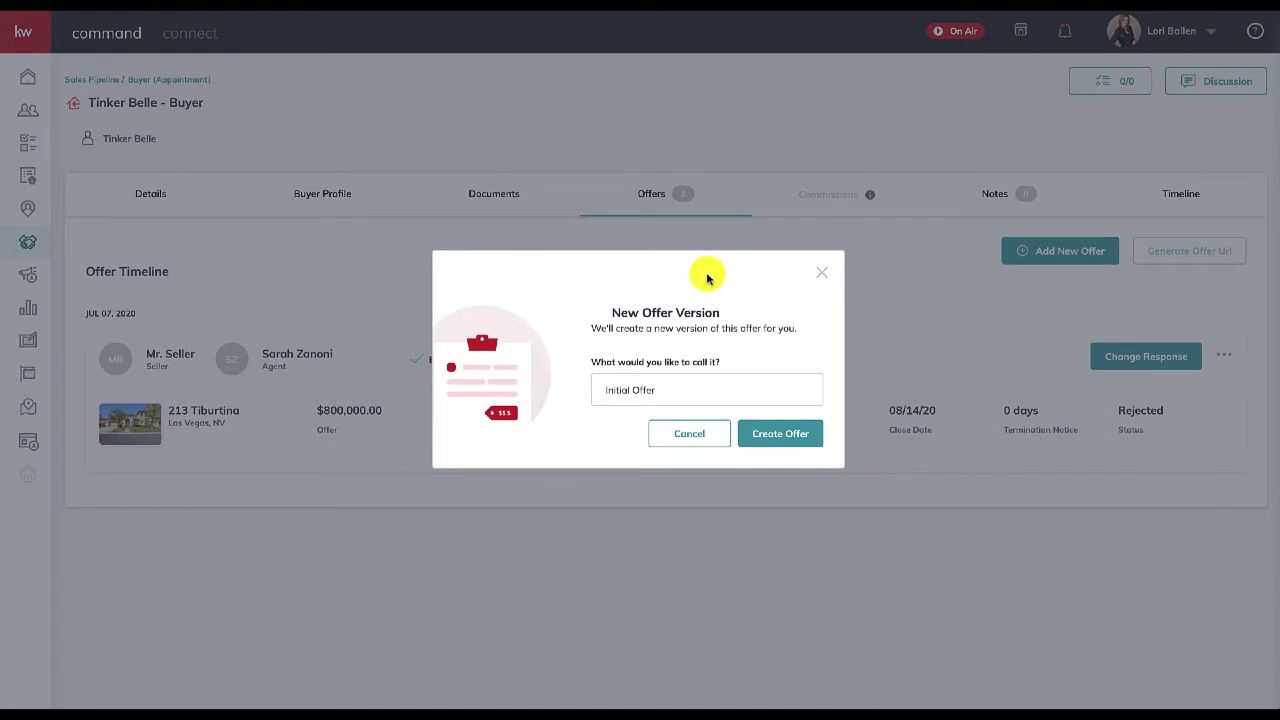
{"action": "left_click_drag", "start_coordinate": [672, 391], "coordinate": [590, 391]}
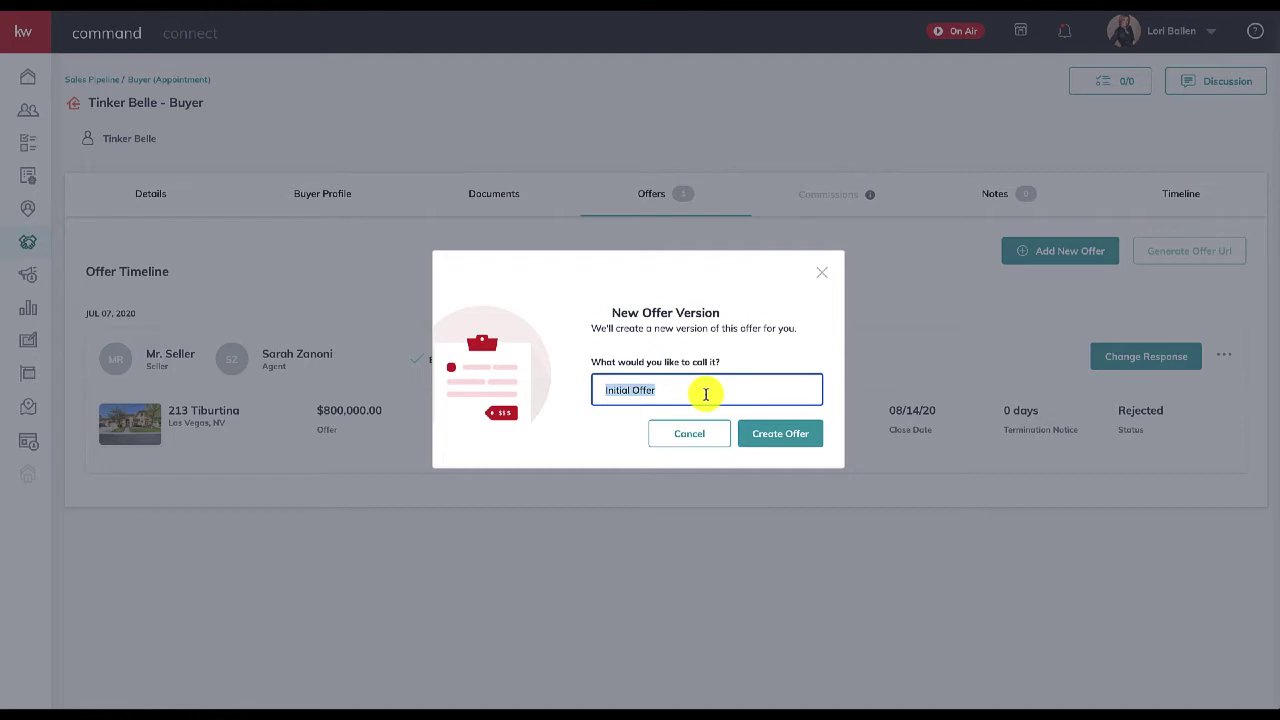
{"action": "type", "text": "Blue Quail"}
{"action": "left_click", "coordinate": [781, 431]}
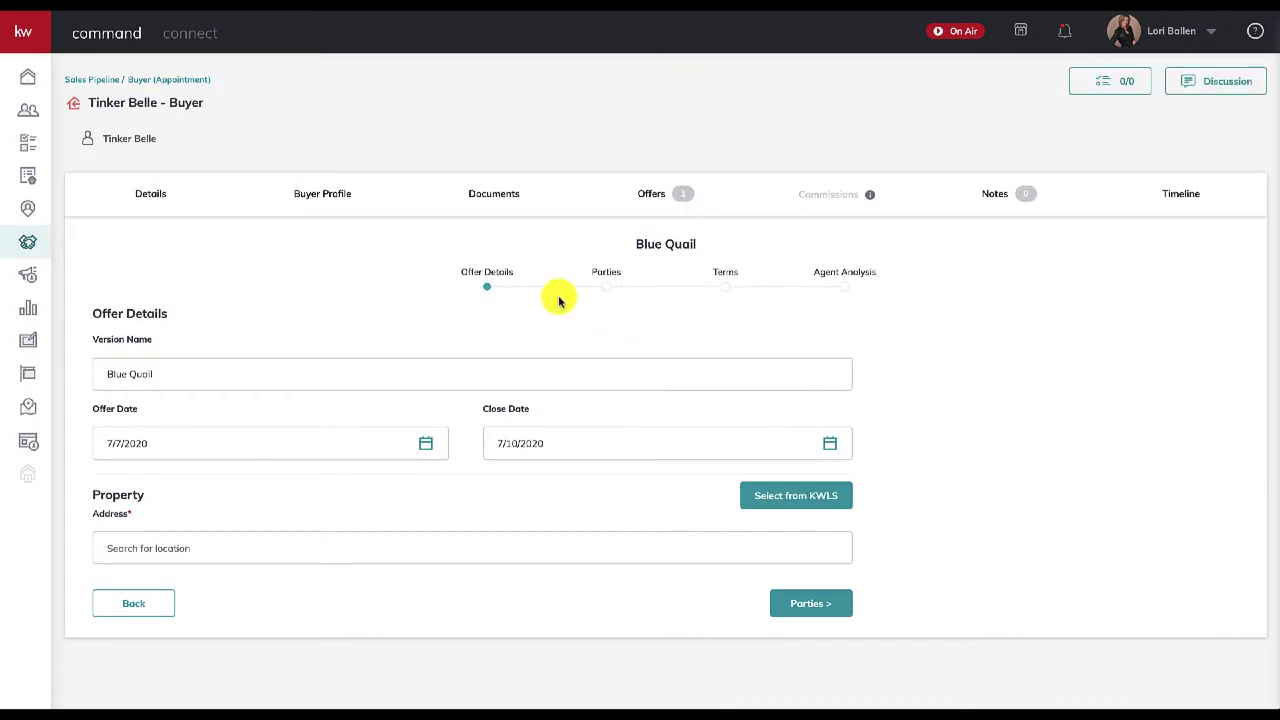
- Rename the version '123 Blue Quail', keep offer date 7/7/2020, set close date 8/12/2020
{"action": "left_click", "coordinate": [106, 375]}
{"action": "type", "text": "123"}
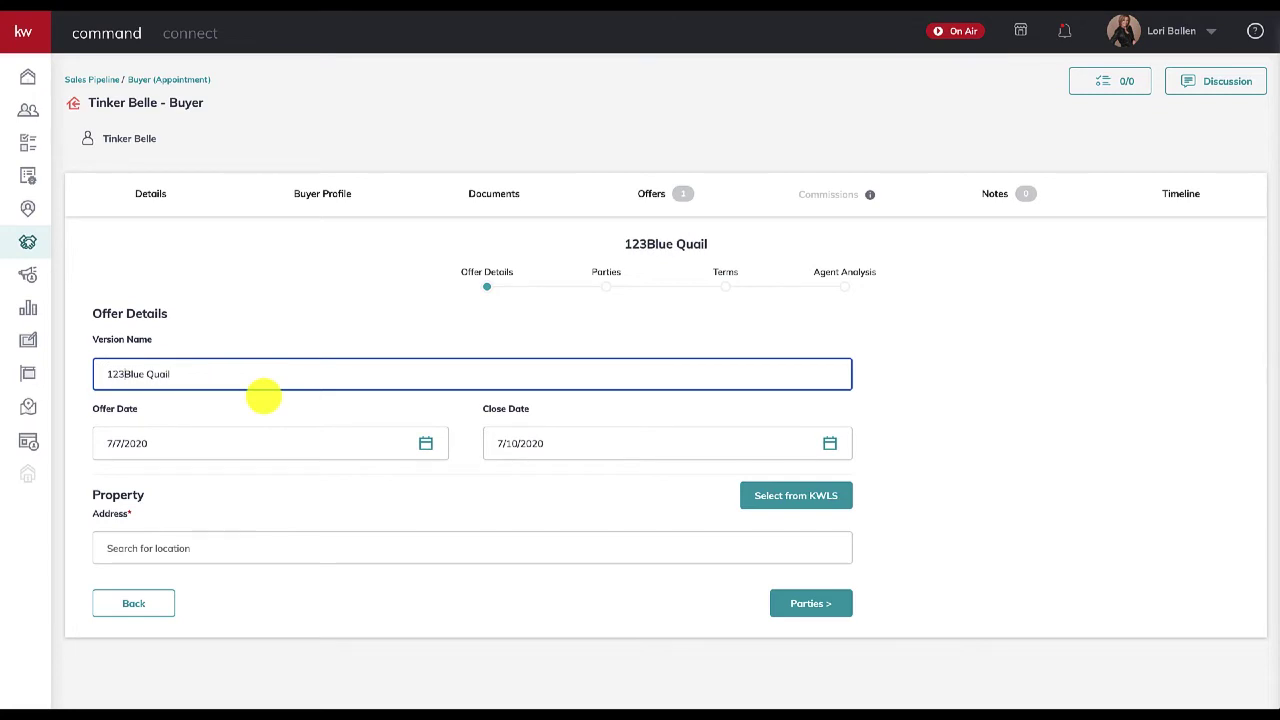
{"action": "left_click", "coordinate": [181, 441]}
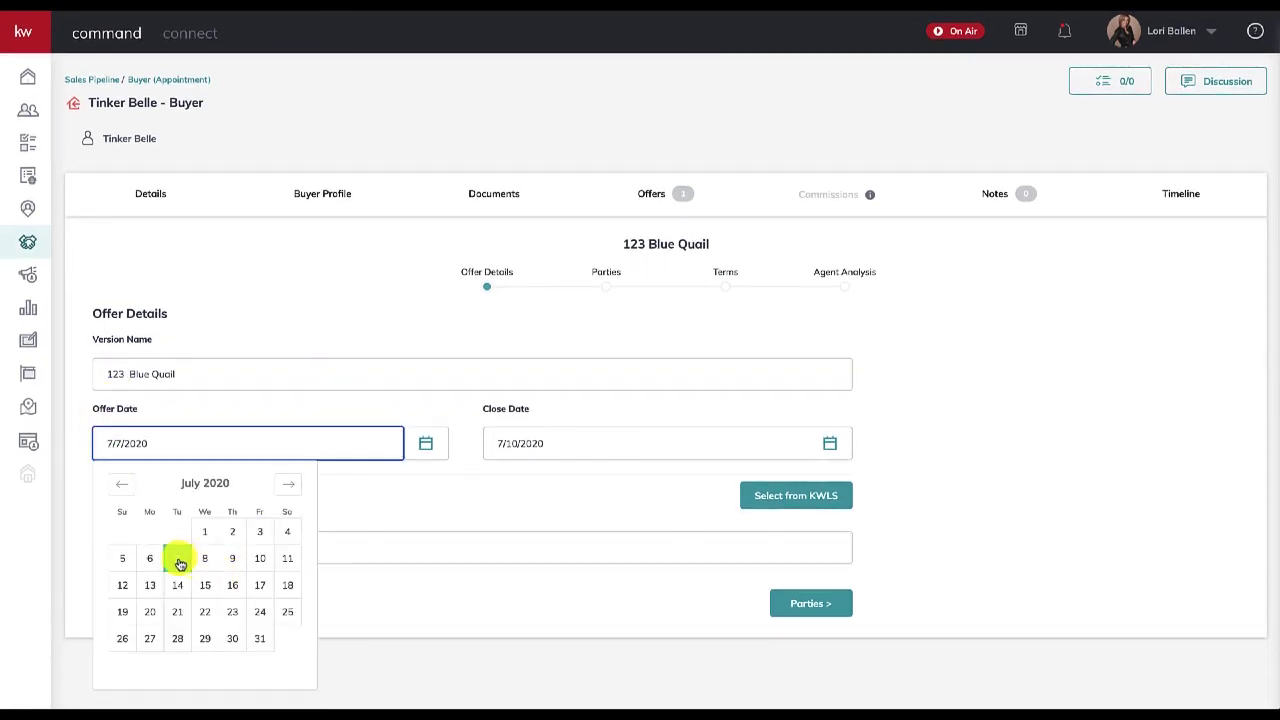
{"action": "left_click", "coordinate": [177, 558]}
{"action": "left_click", "coordinate": [657, 443]}
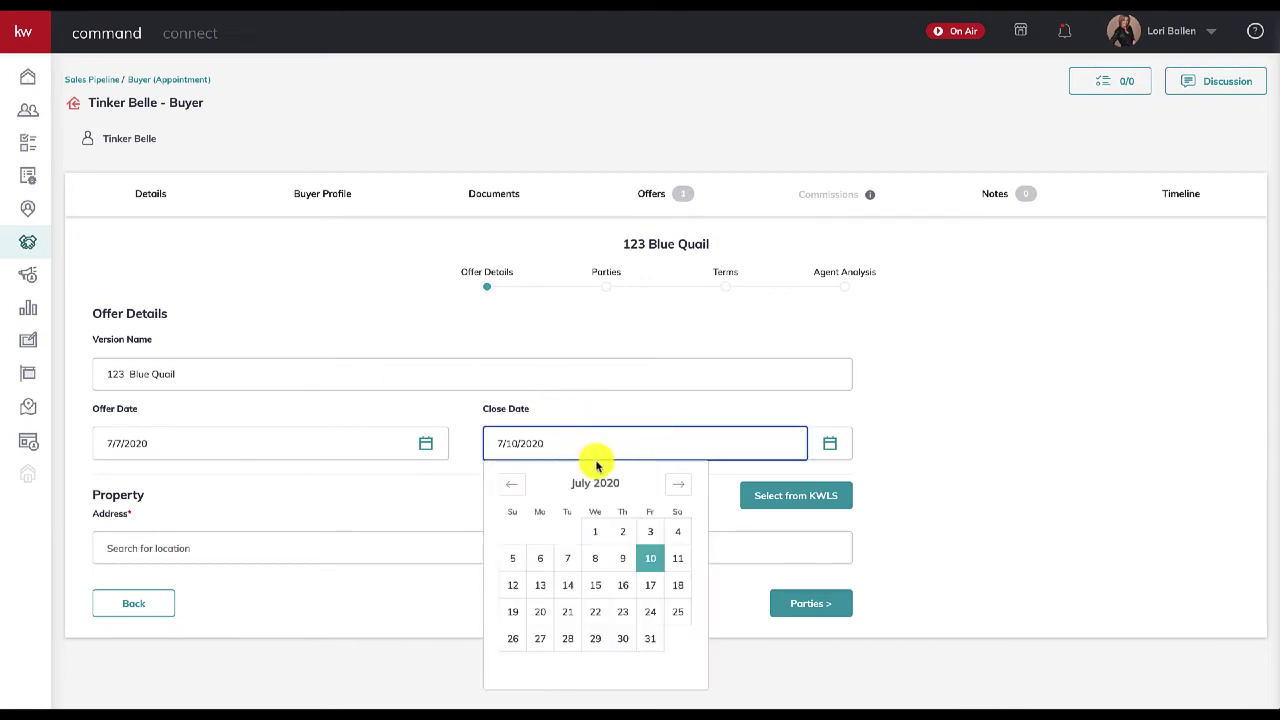
{"action": "left_click", "coordinate": [679, 485]}
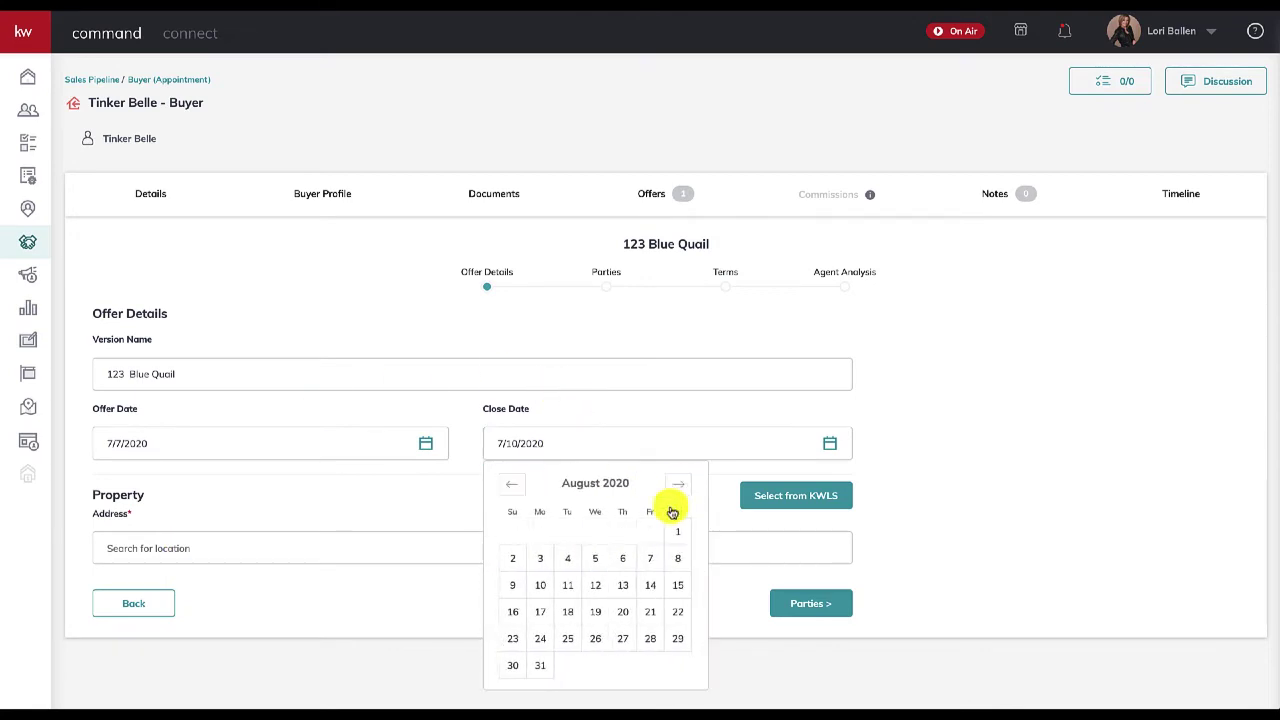
{"action": "left_click", "coordinate": [595, 587]}
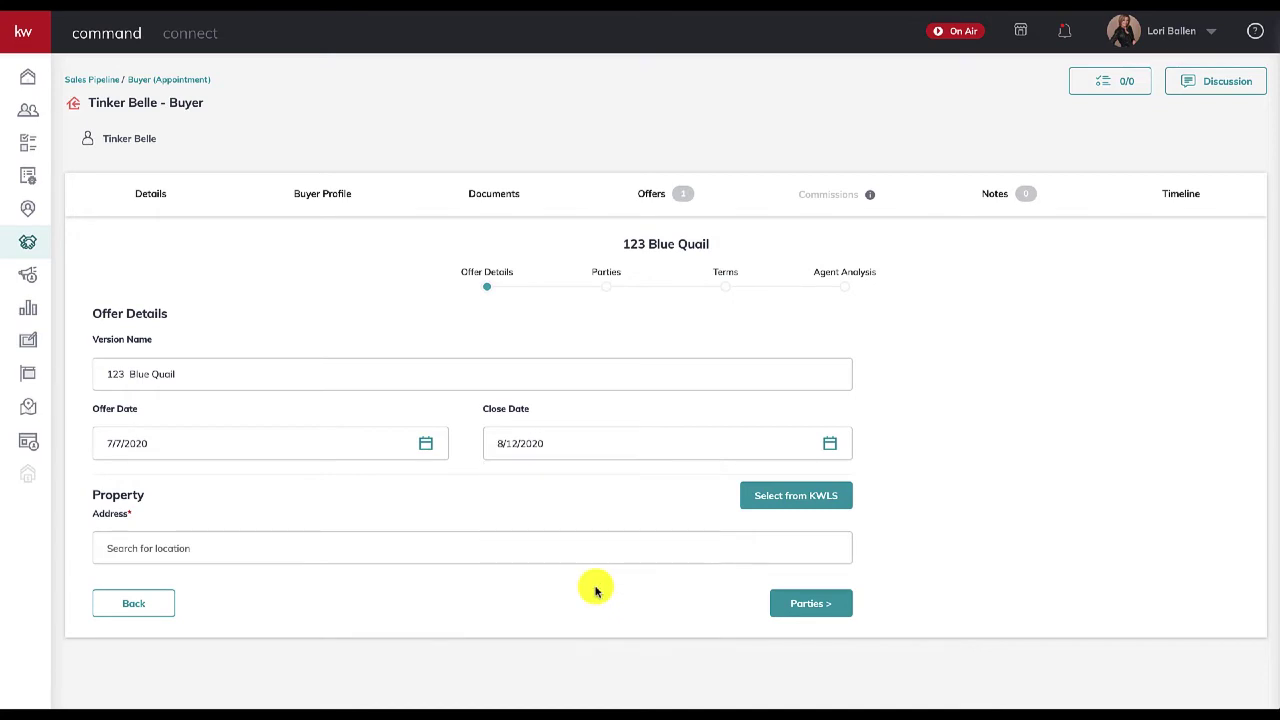
{"action": "left_click", "coordinate": [220, 545]}
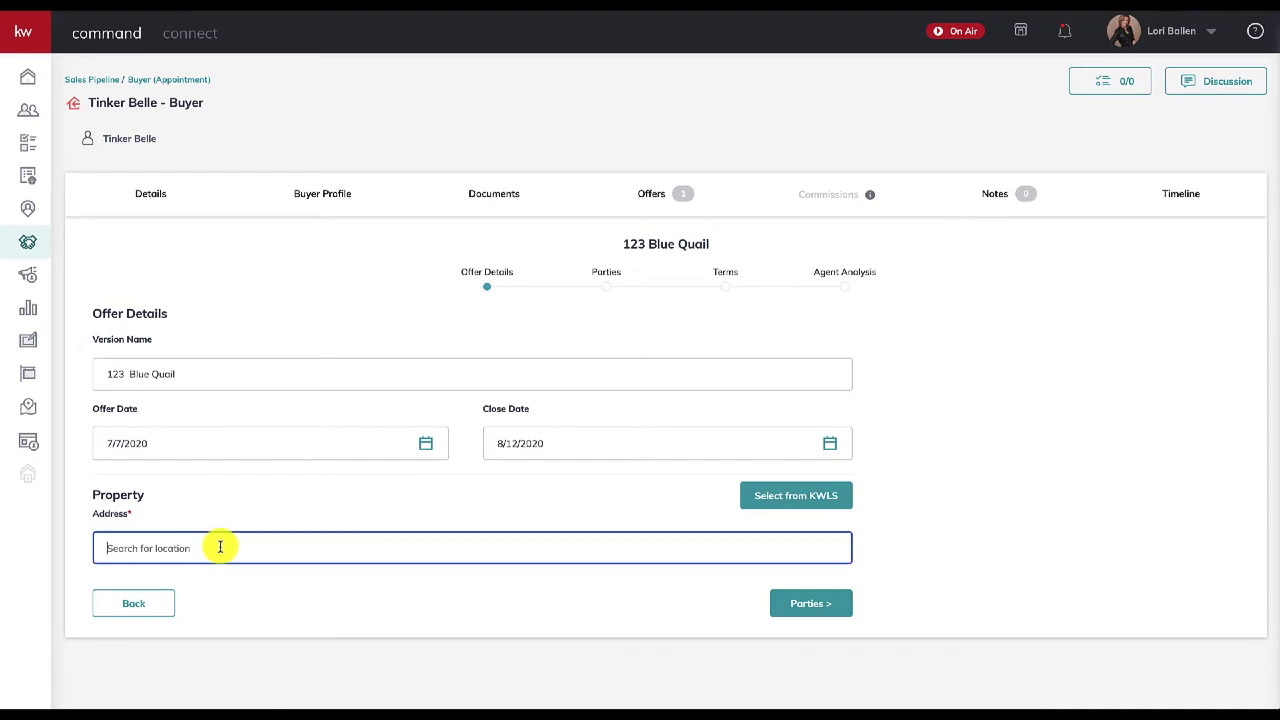
{"action": "type", "text": "1"}
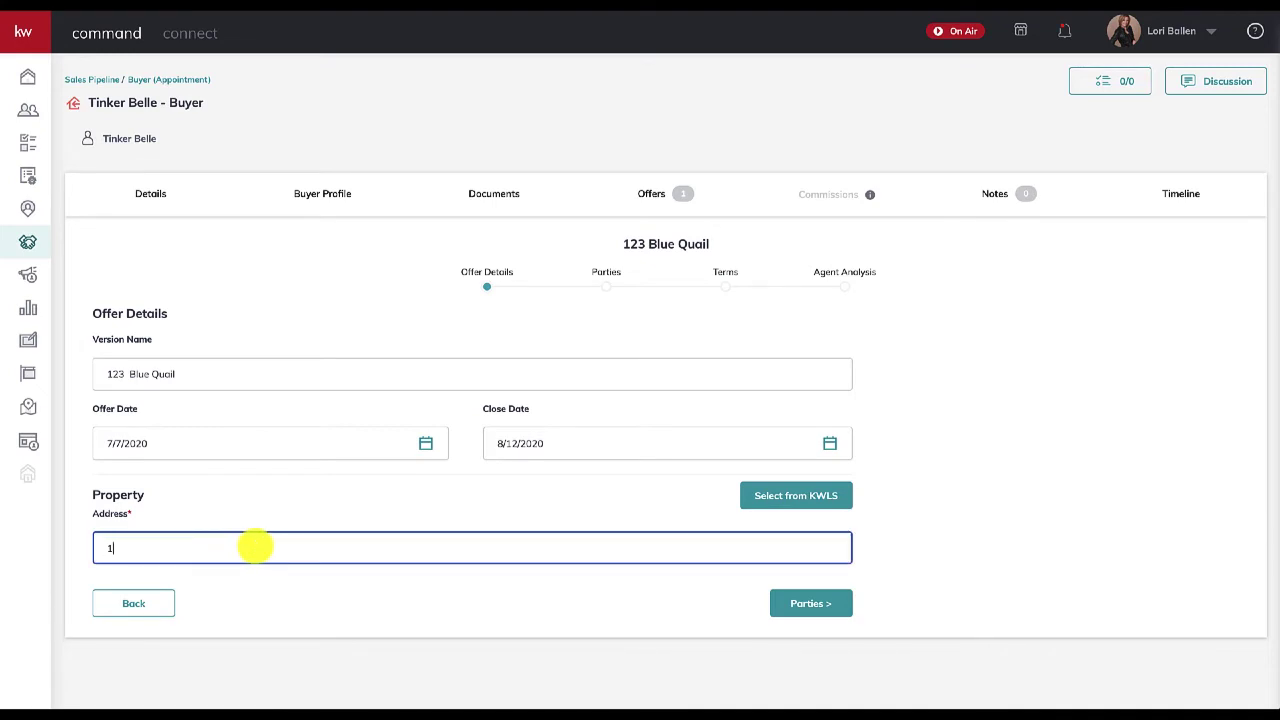
{"action": "type", "text": "777"}
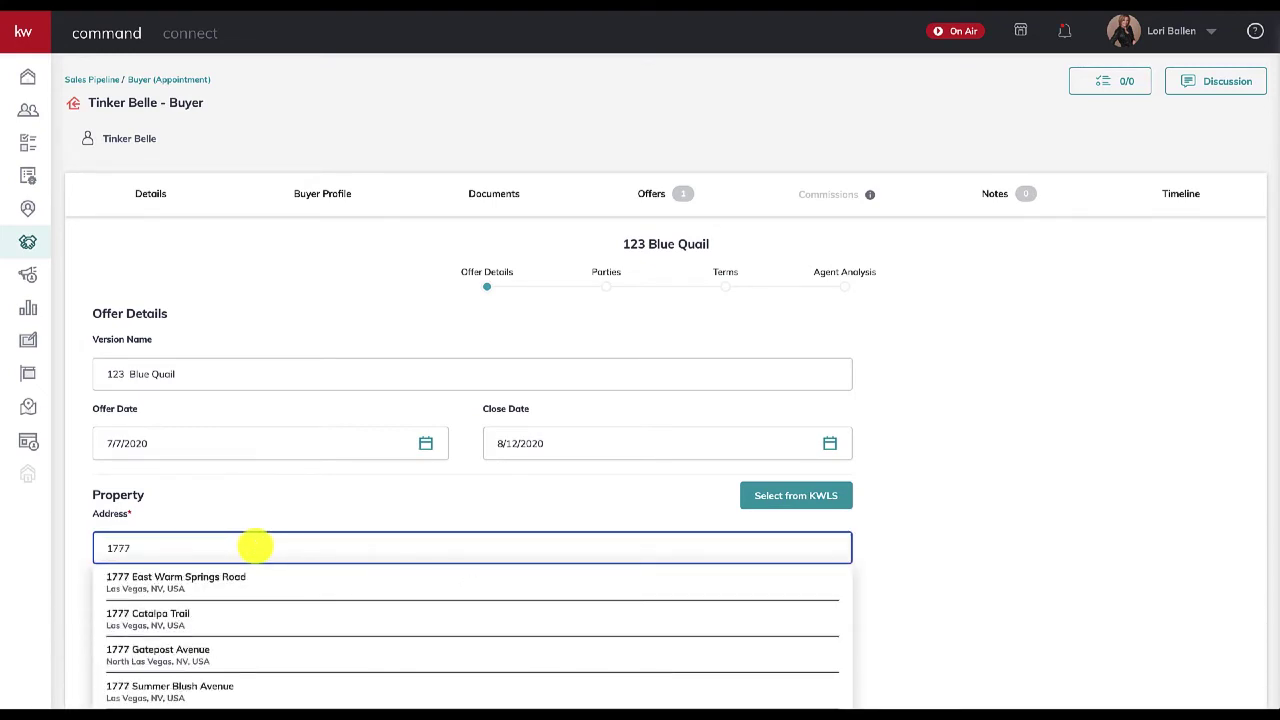
{"action": "type", "text": " blue Quail"}
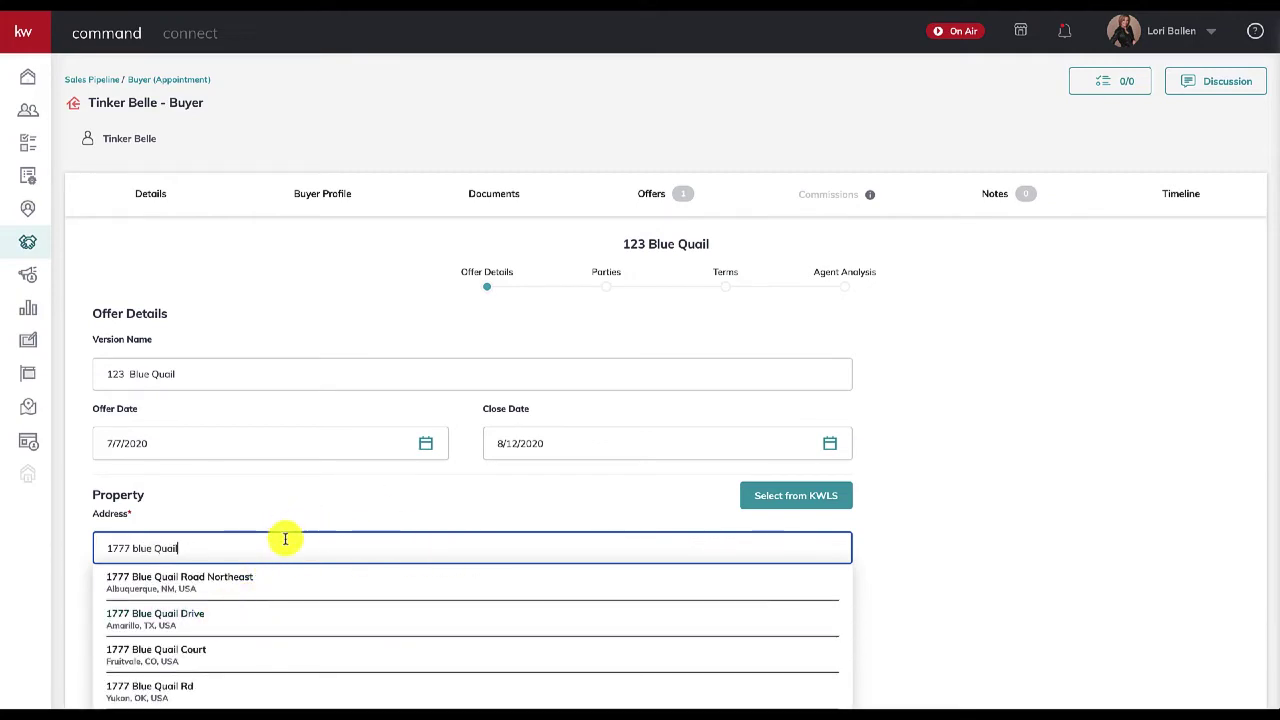
{"action": "left_click", "coordinate": [279, 511]}
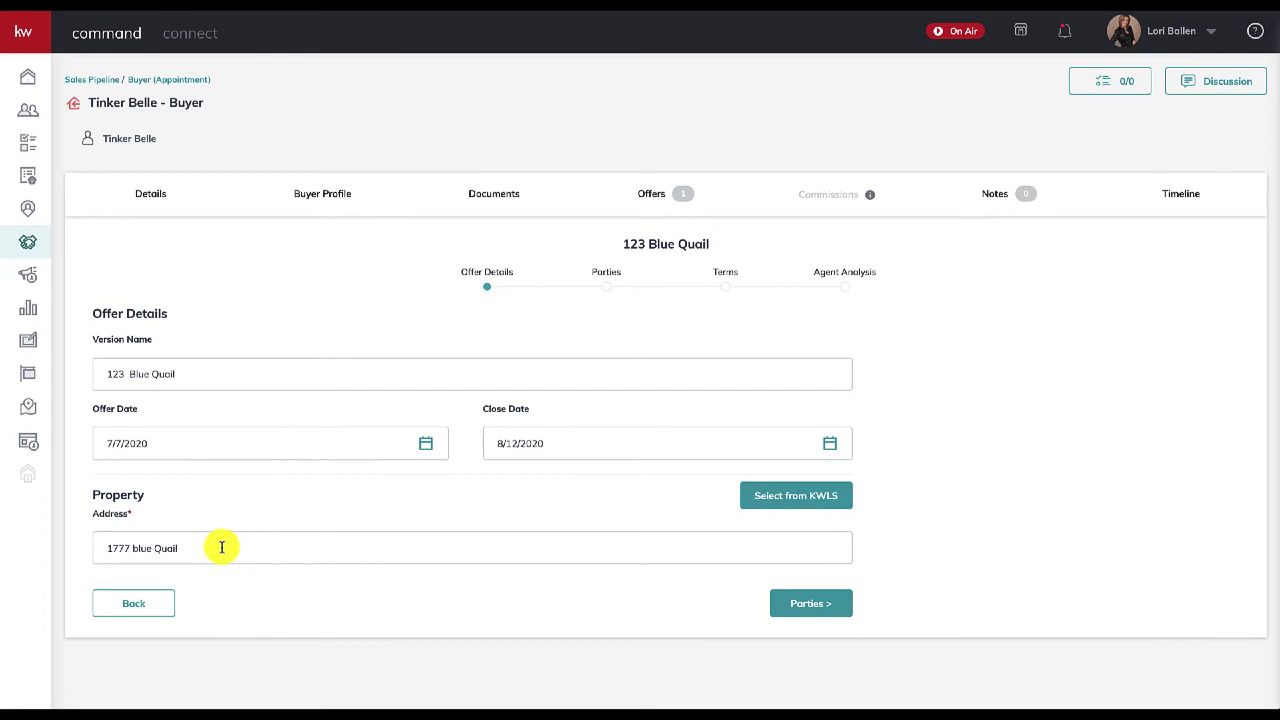
{"action": "left_click", "coordinate": [222, 547]}
{"action": "scroll", "coordinate": [249, 546], "scroll_direction": "down", "scroll_amount": 1}
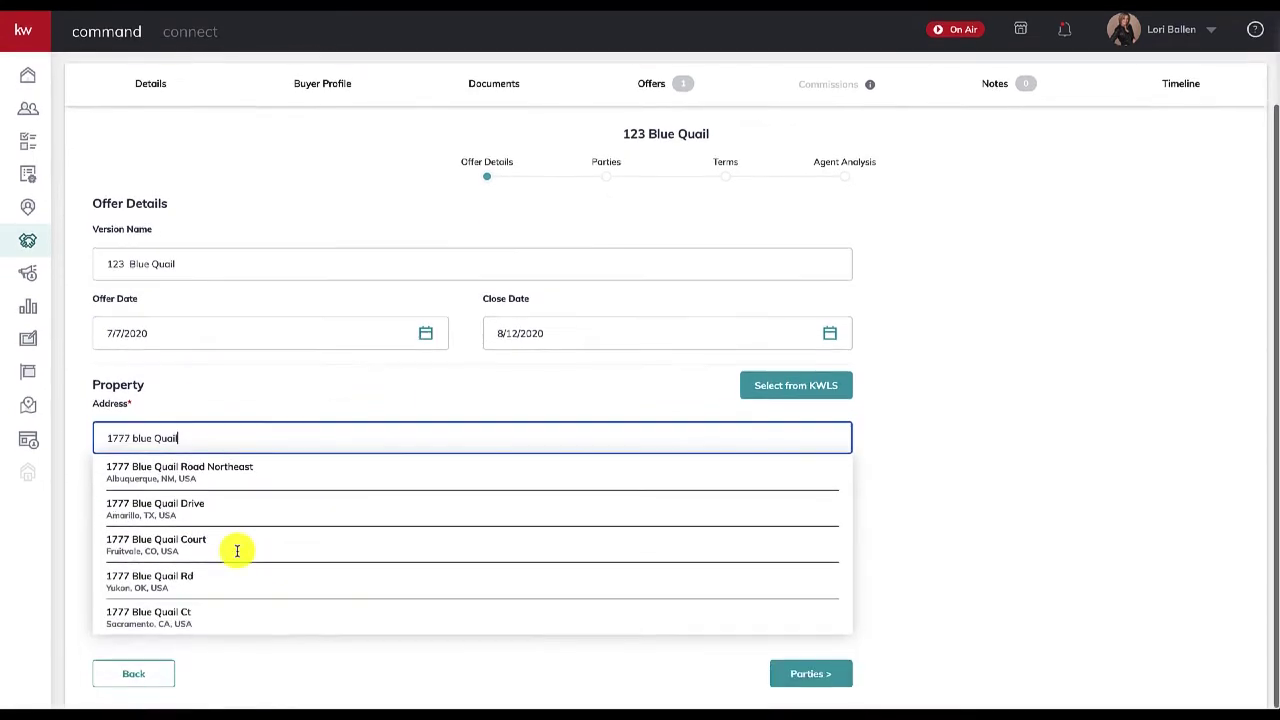
{"action": "left_click", "coordinate": [178, 592]}
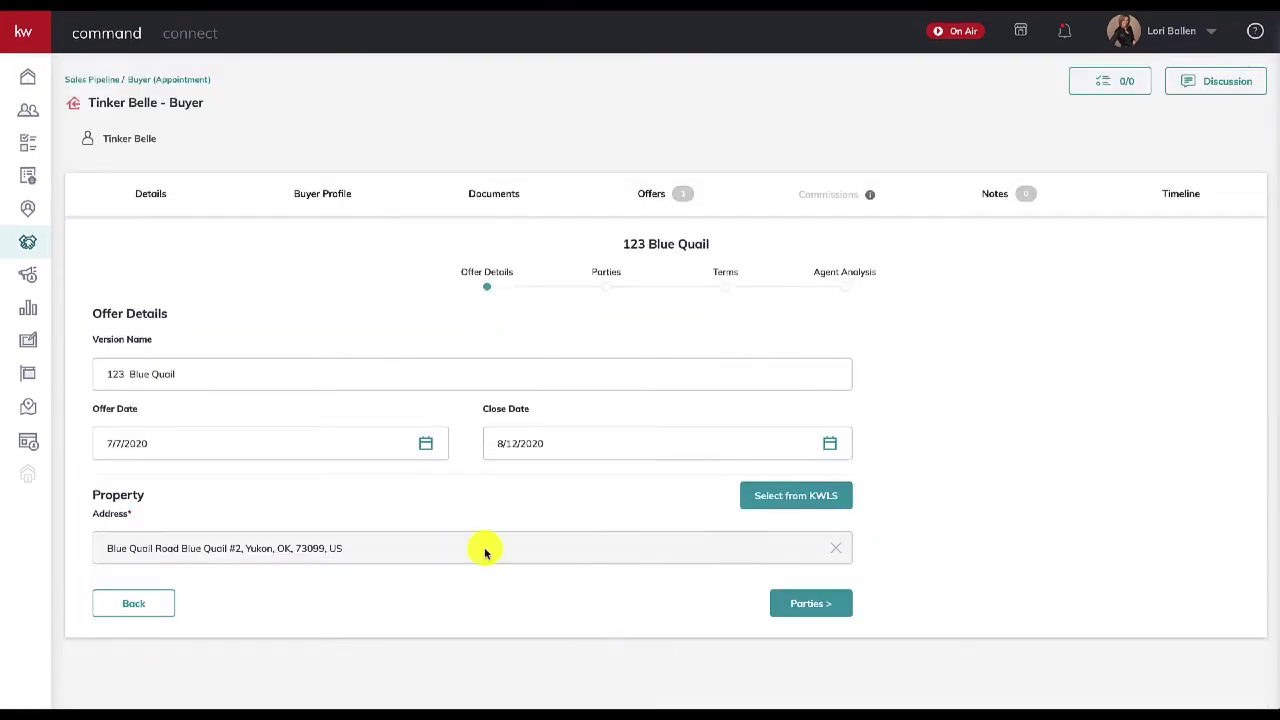
{"action": "left_click", "coordinate": [836, 548]}
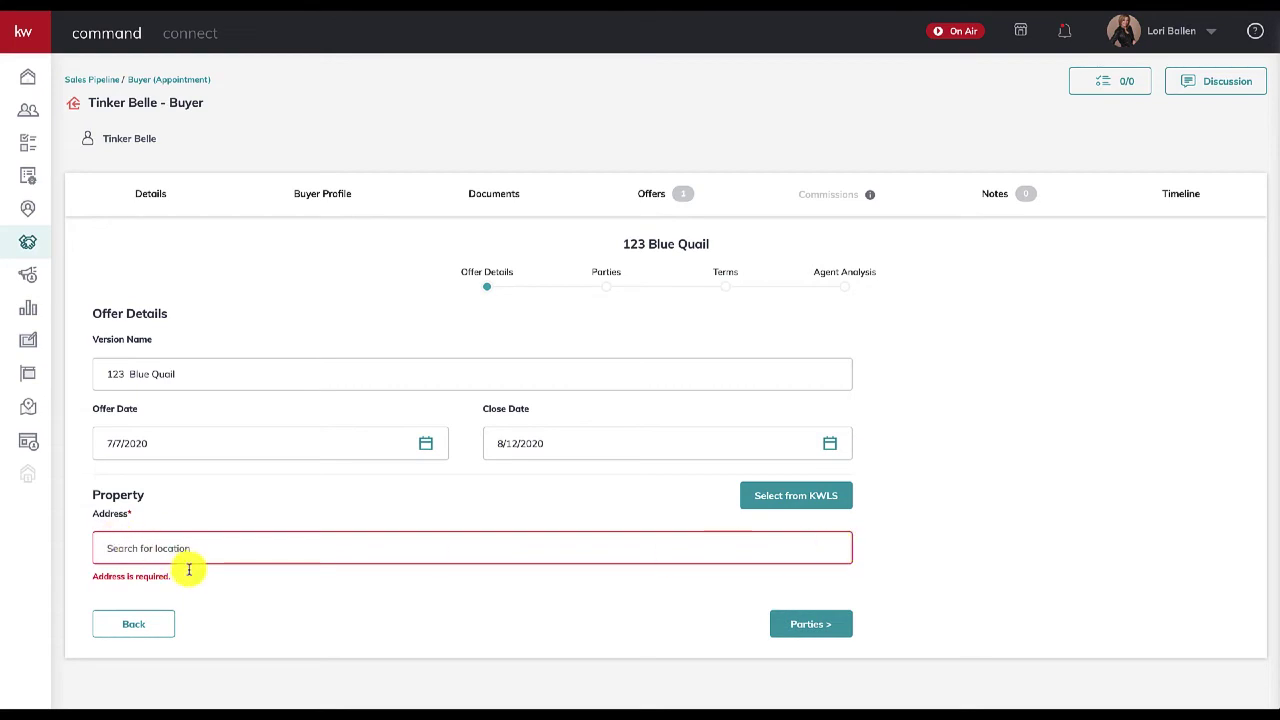
{"action": "left_click", "coordinate": [110, 548]}
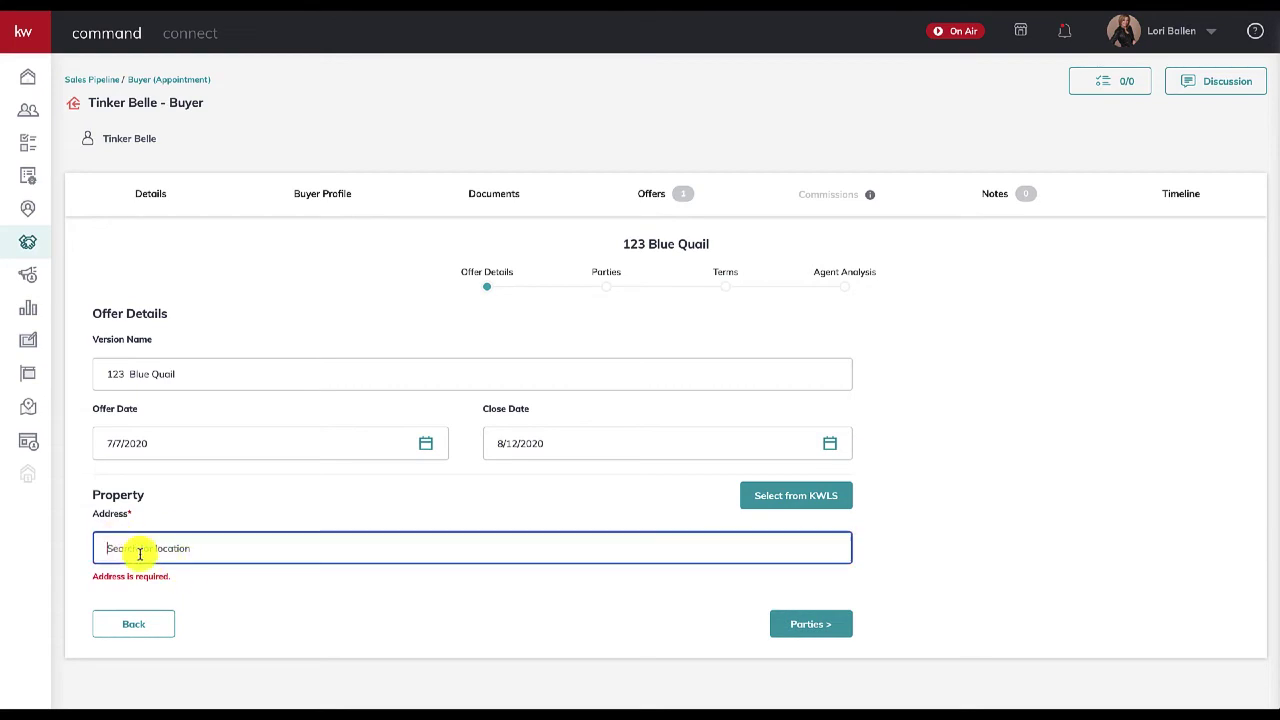
- Search KWLS for street address 'blue quail las vegas', getting 0 results in Only My Listings
{"action": "left_click", "coordinate": [793, 499]}
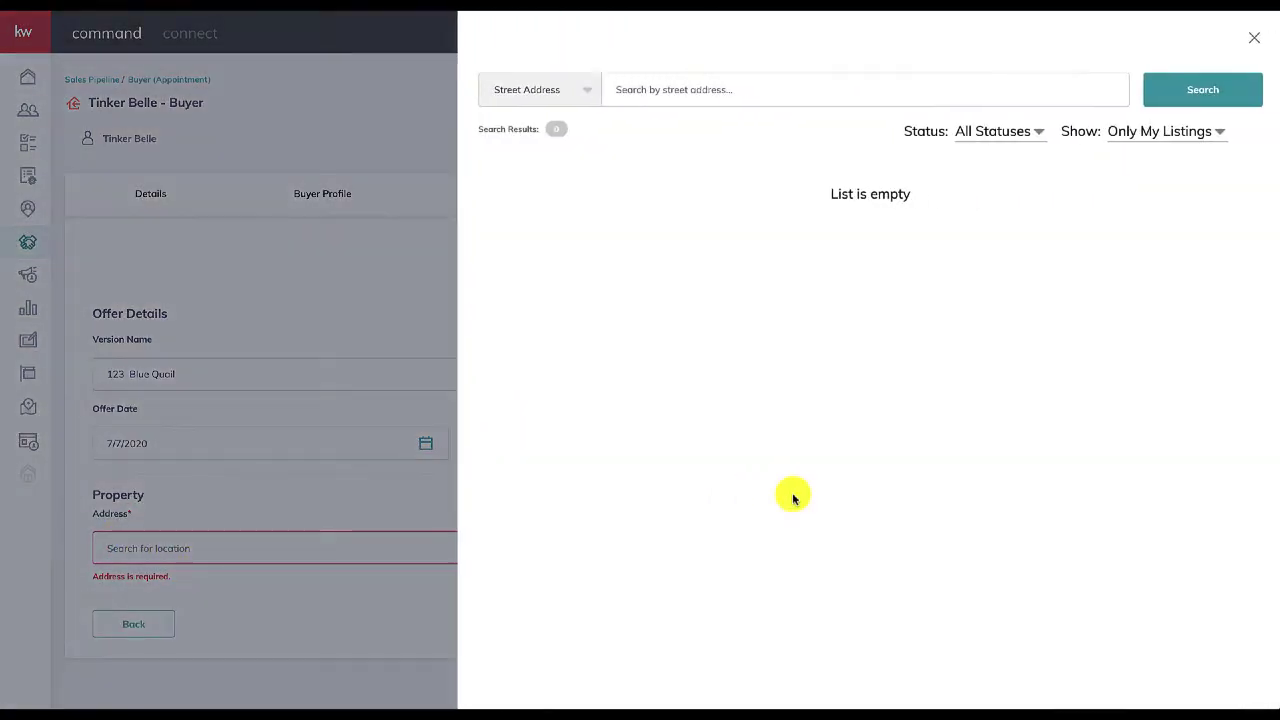
{"action": "left_click", "coordinate": [705, 87]}
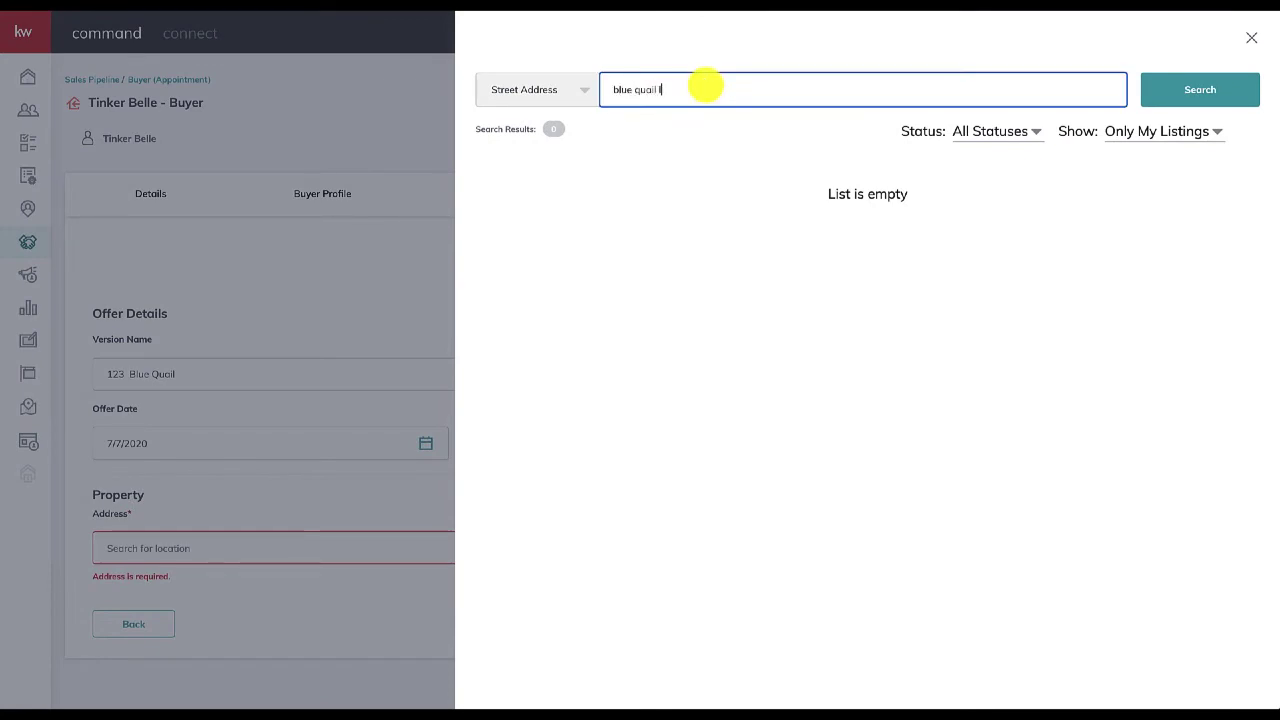
{"action": "key", "text": "Return"}
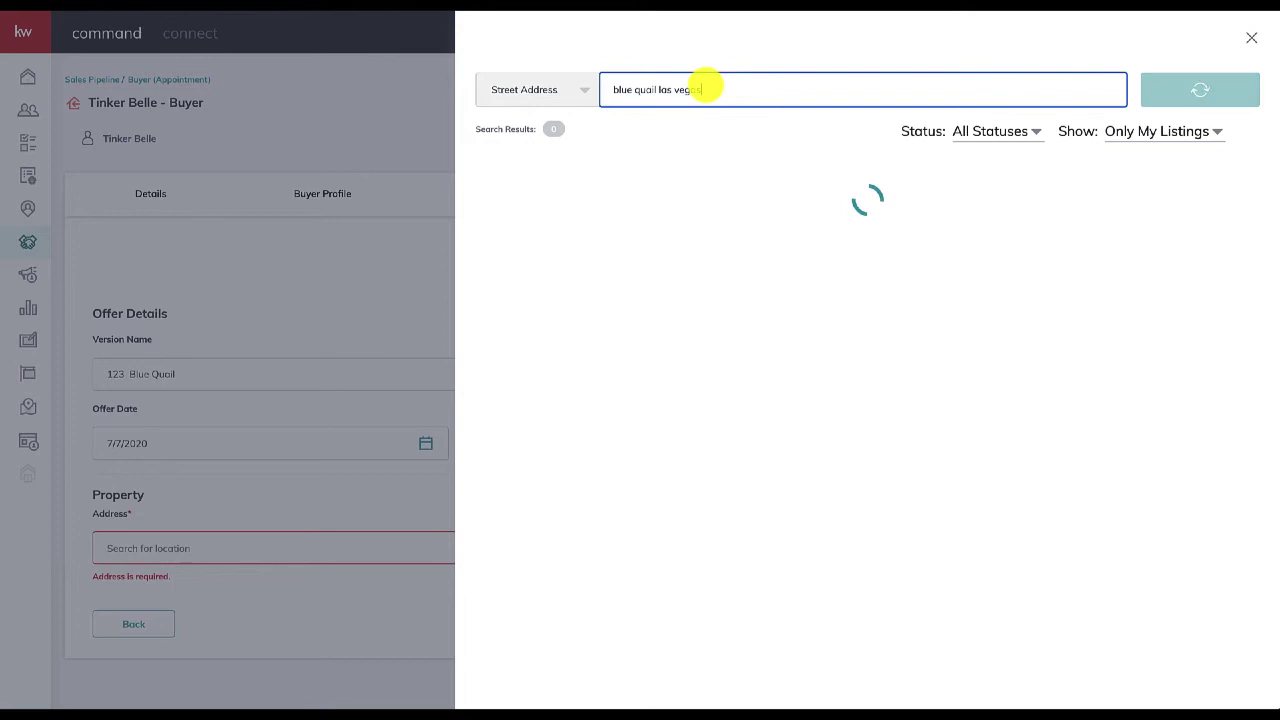
{"action": "left_click", "coordinate": [1148, 131]}
{"action": "left_click", "coordinate": [745, 150]}
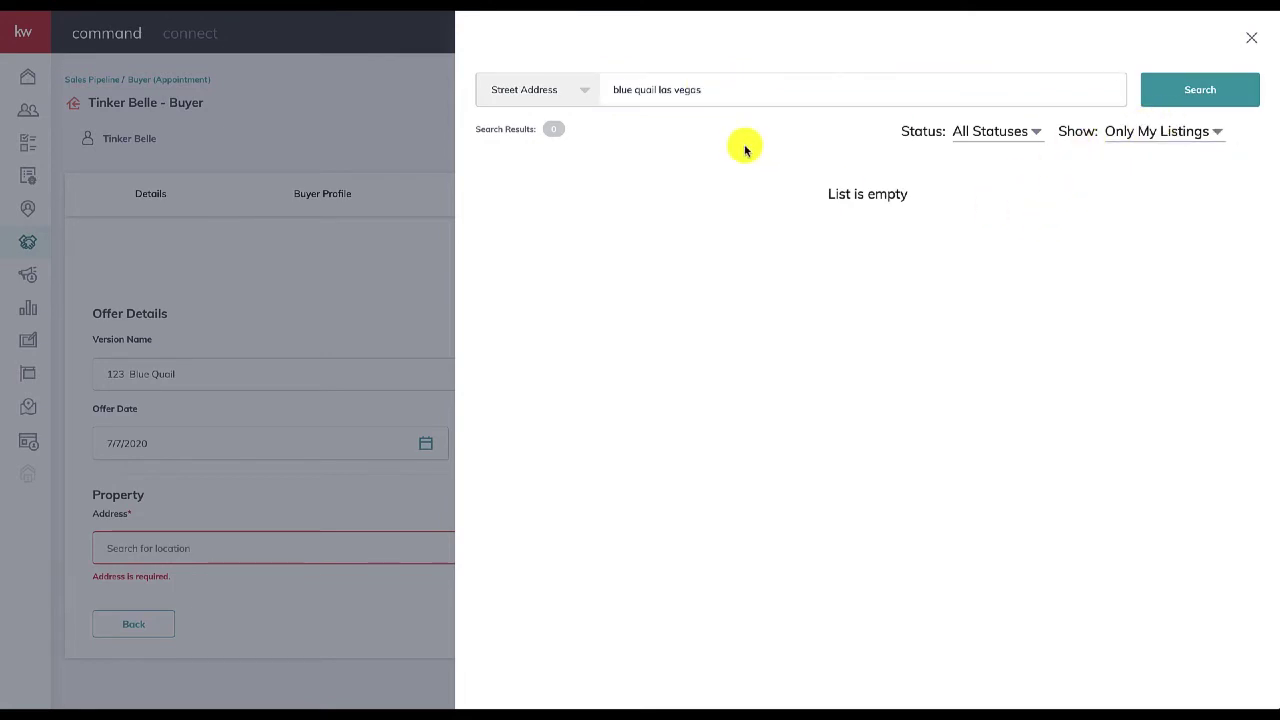
{"action": "left_click", "coordinate": [1197, 131]}
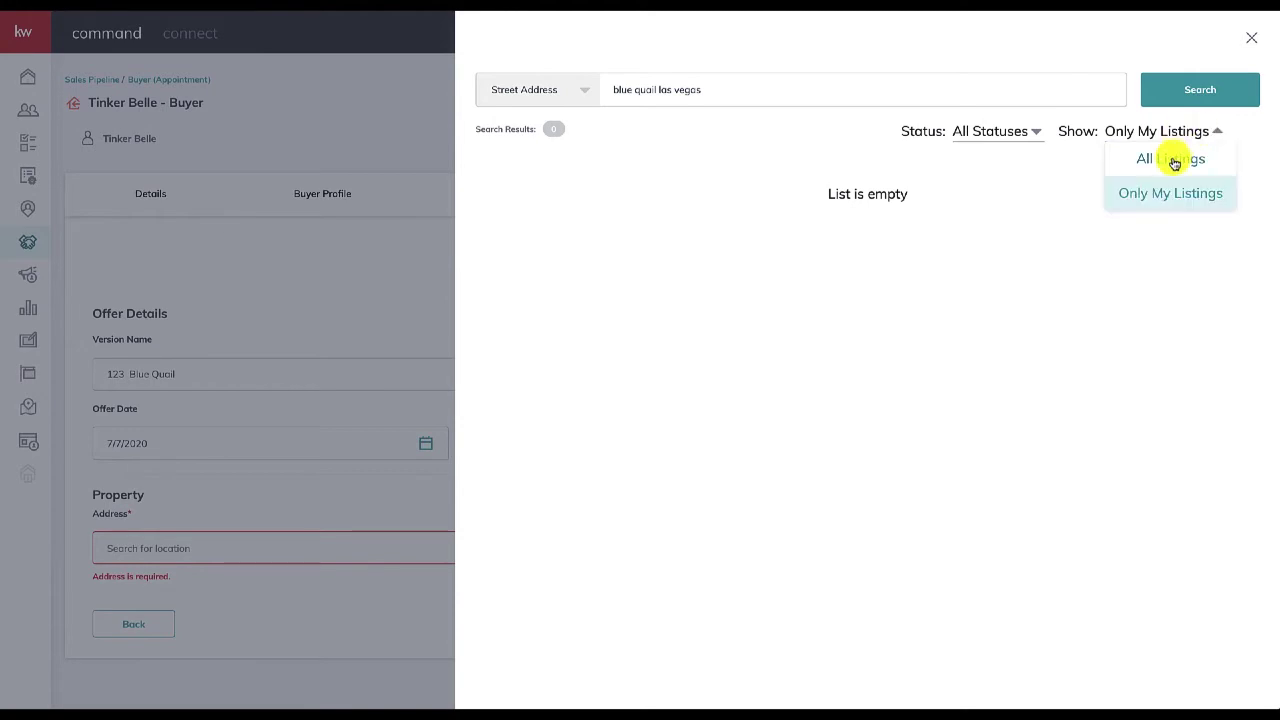
{"action": "left_click", "coordinate": [1174, 163]}
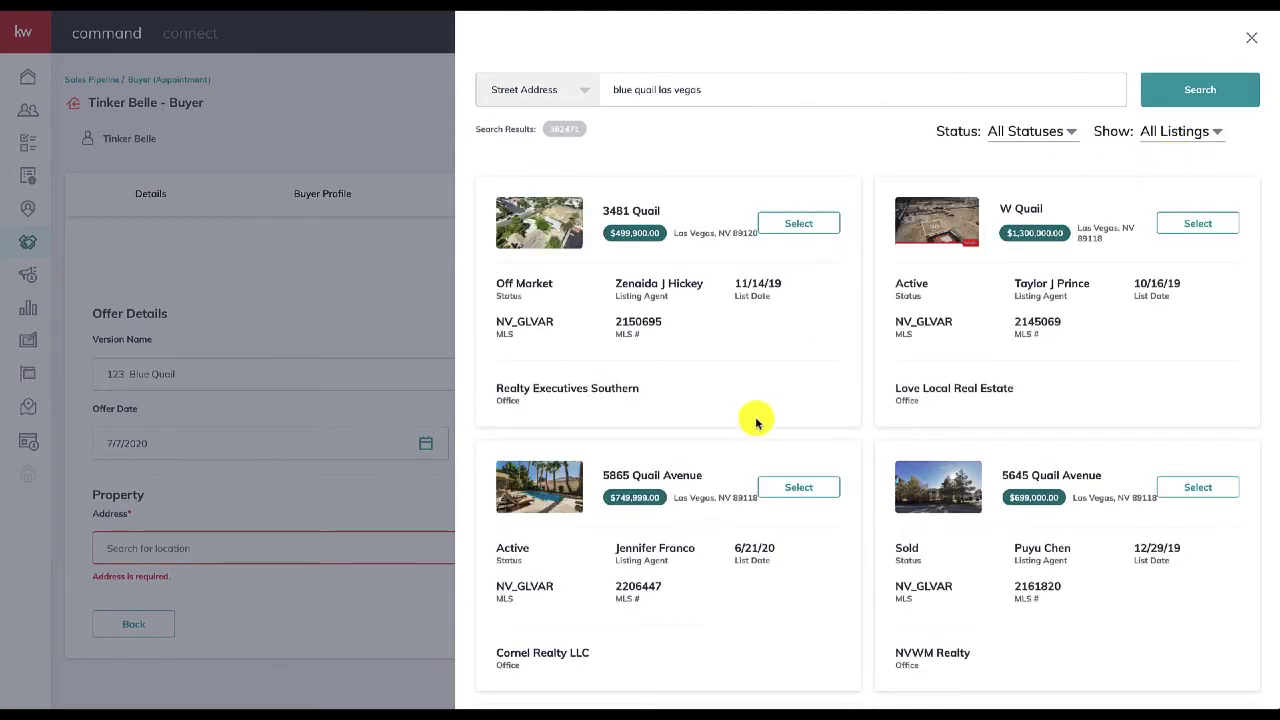
{"action": "scroll", "coordinate": [756, 423], "scroll_direction": "down", "scroll_amount": 1}
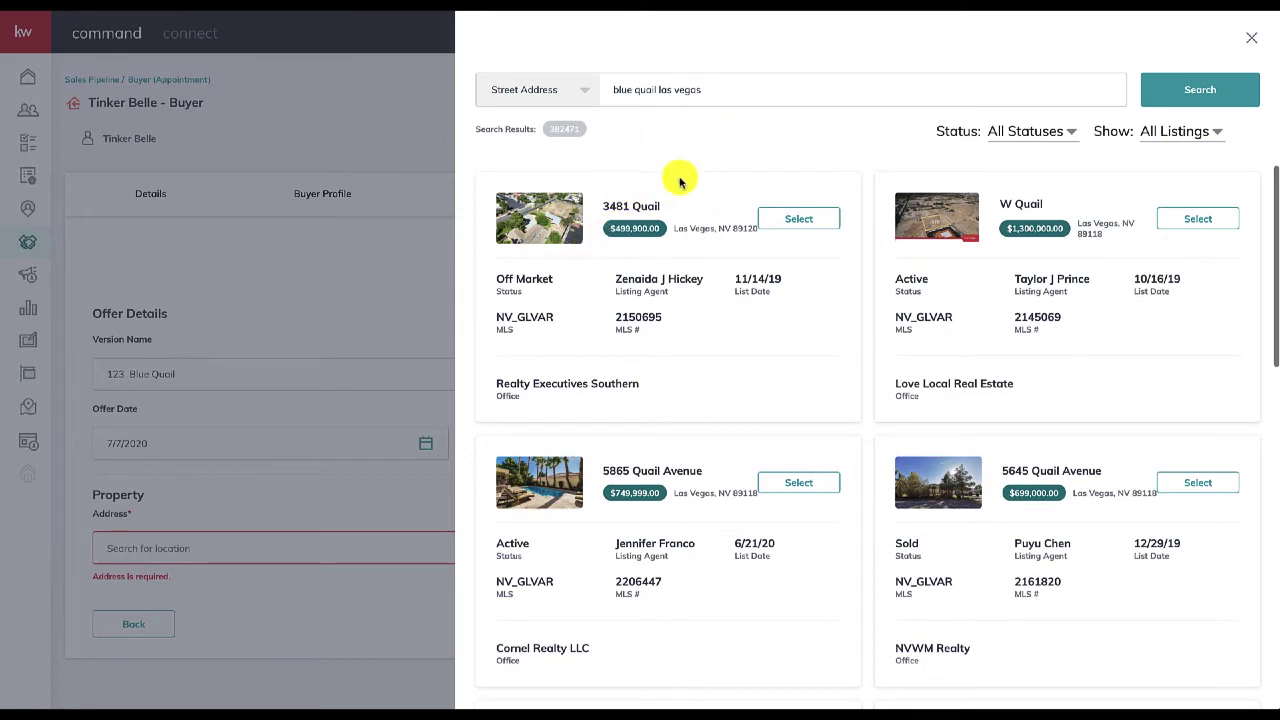
{"action": "scroll", "coordinate": [600, 455], "scroll_direction": "down", "scroll_amount": 3}
{"action": "scroll", "coordinate": [600, 449], "scroll_direction": "up", "scroll_amount": 3}
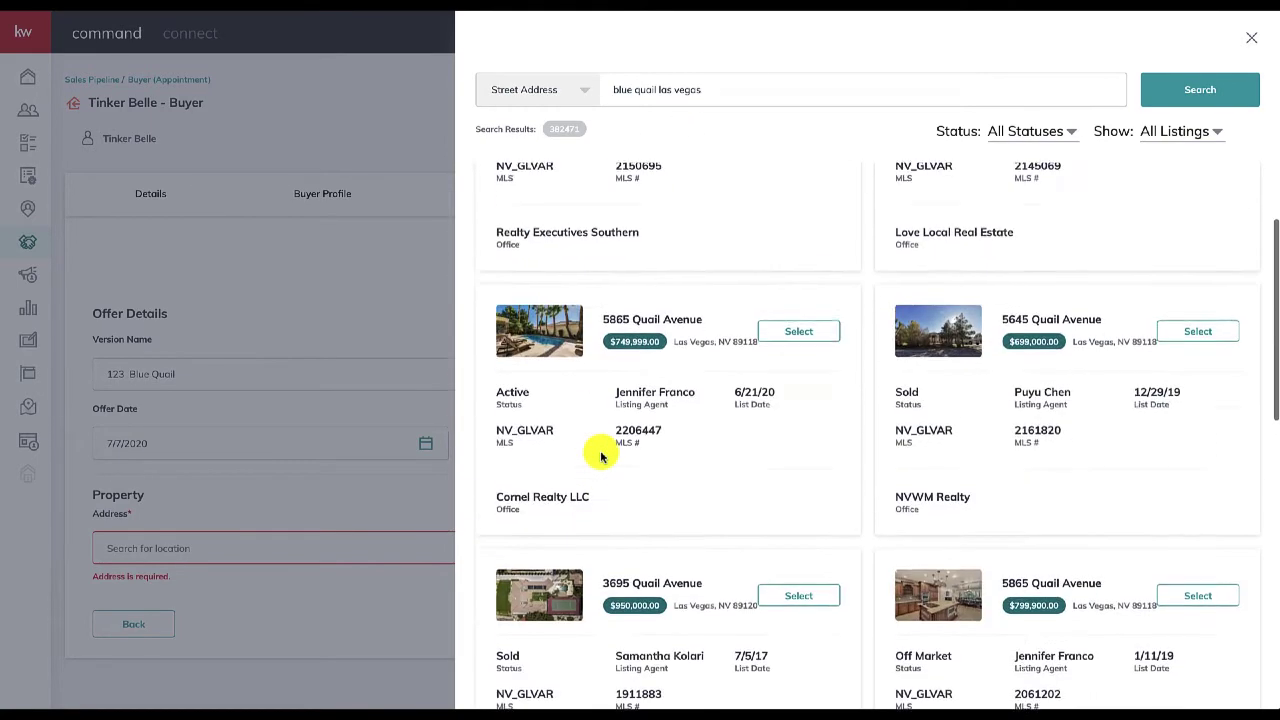
{"action": "scroll", "coordinate": [689, 422], "scroll_direction": "down", "scroll_amount": 3}
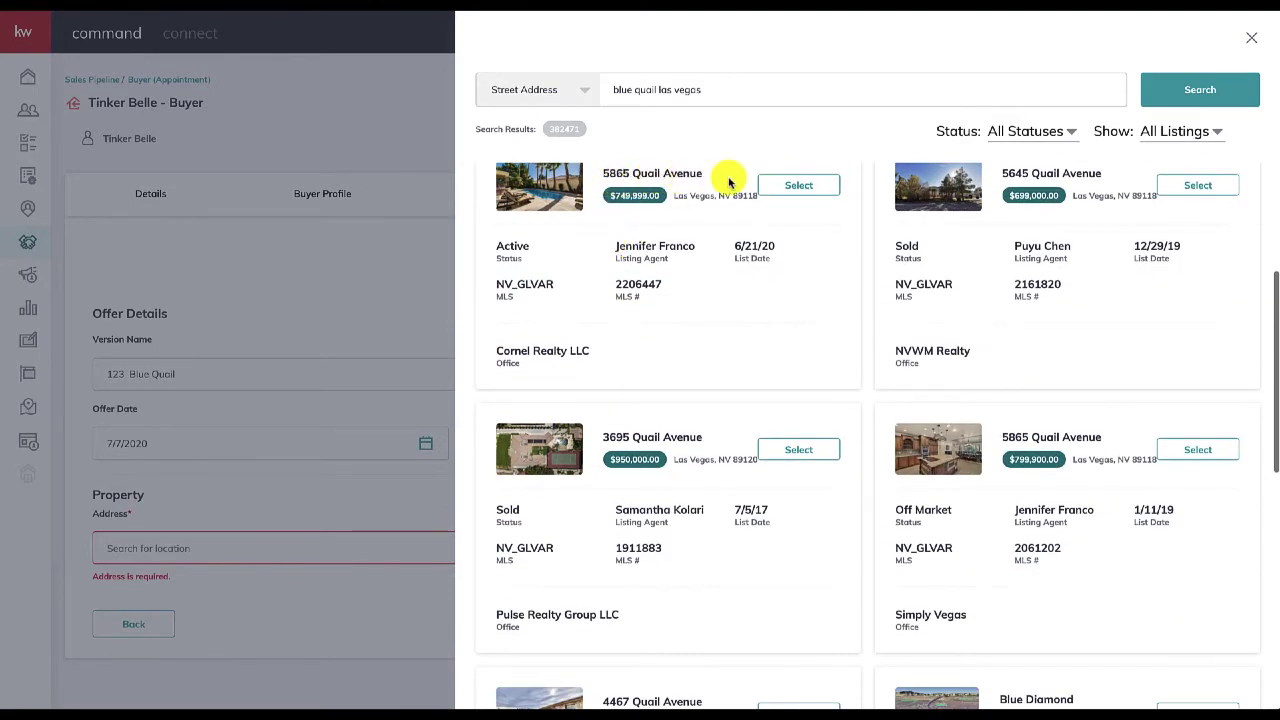
{"action": "left_click", "coordinate": [799, 185]}
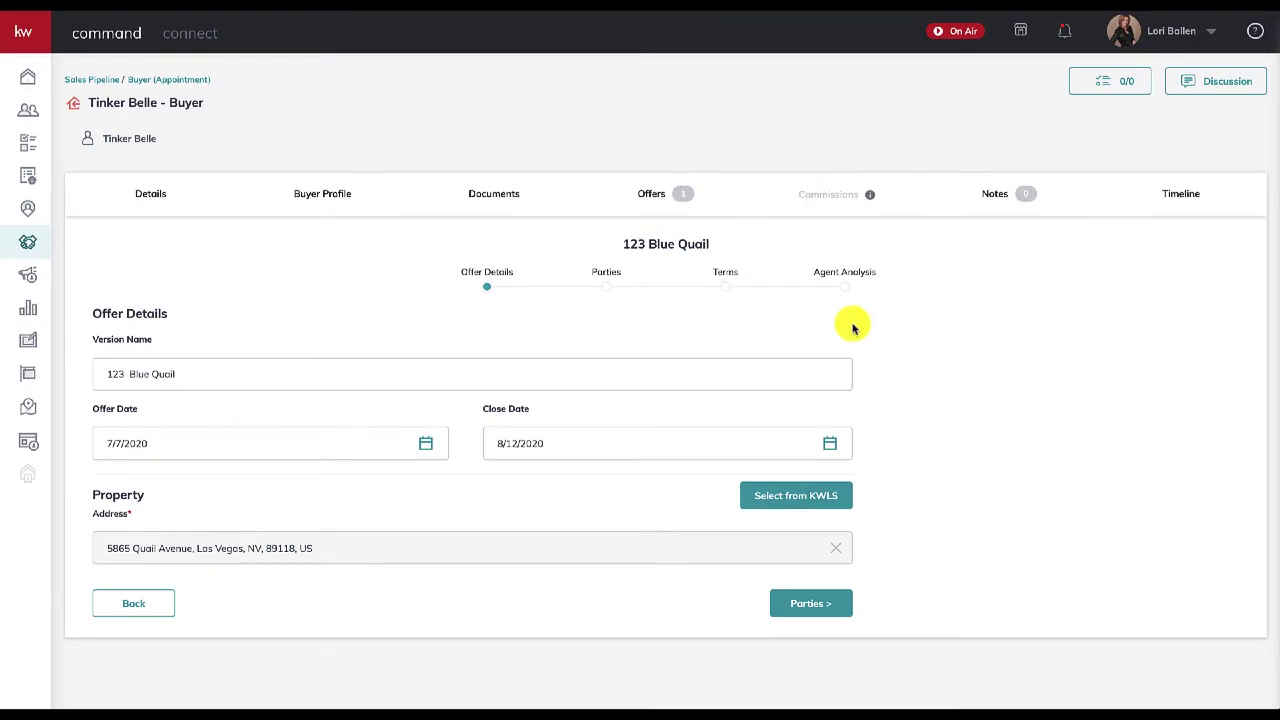
- At the Parties step, review the buyer's details and fill their address from the '1235' suggestion
{"action": "left_click", "coordinate": [813, 606]}
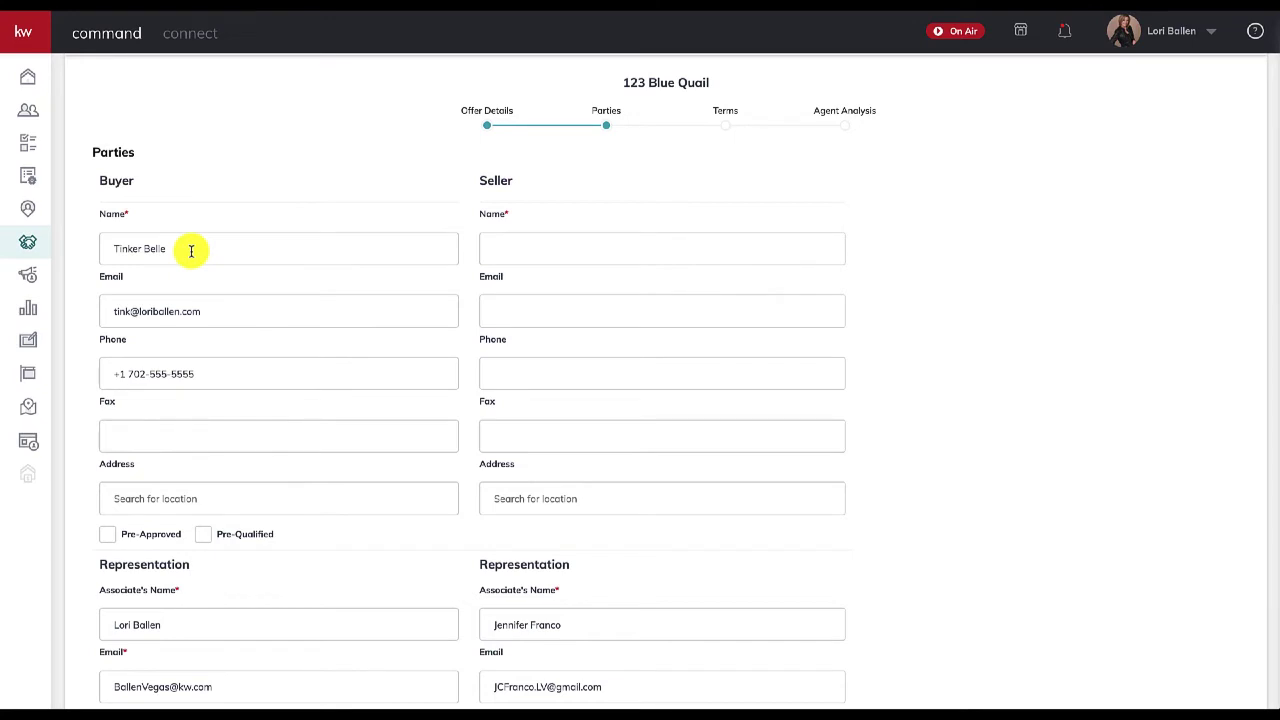
{"action": "left_click", "coordinate": [190, 250]}
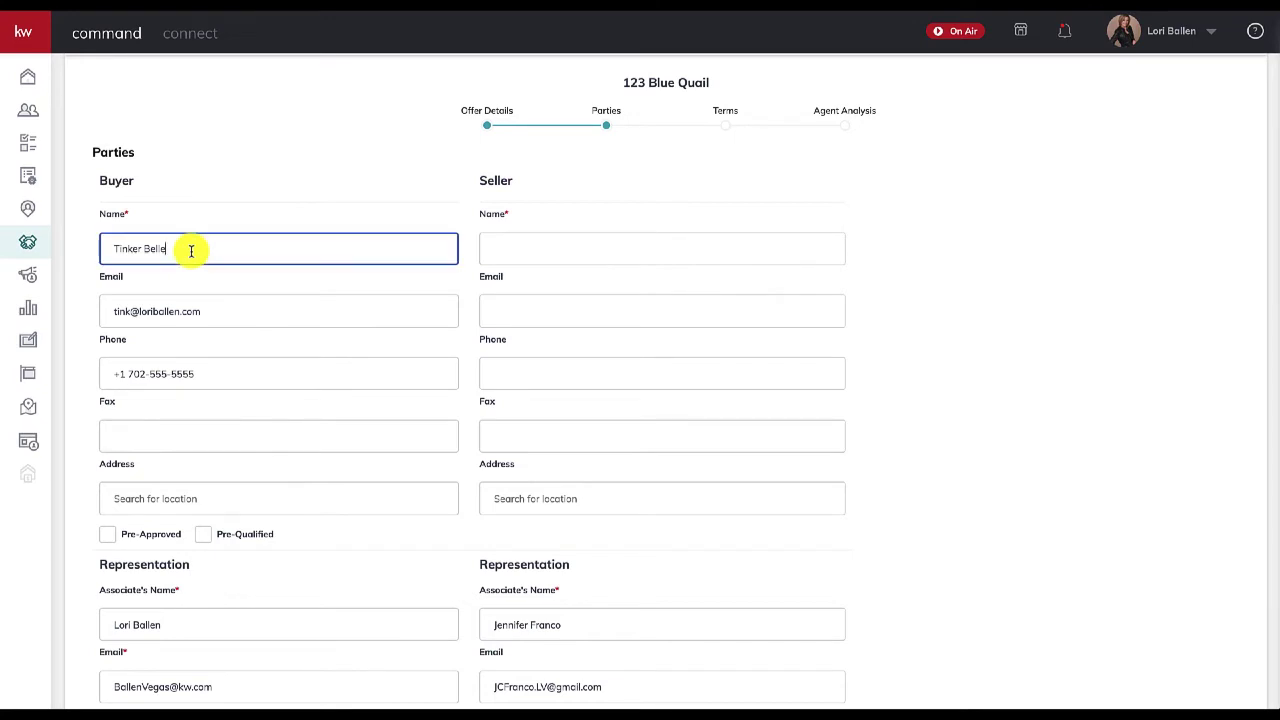
{"action": "left_click", "coordinate": [229, 313]}
{"action": "left_click", "coordinate": [223, 377]}
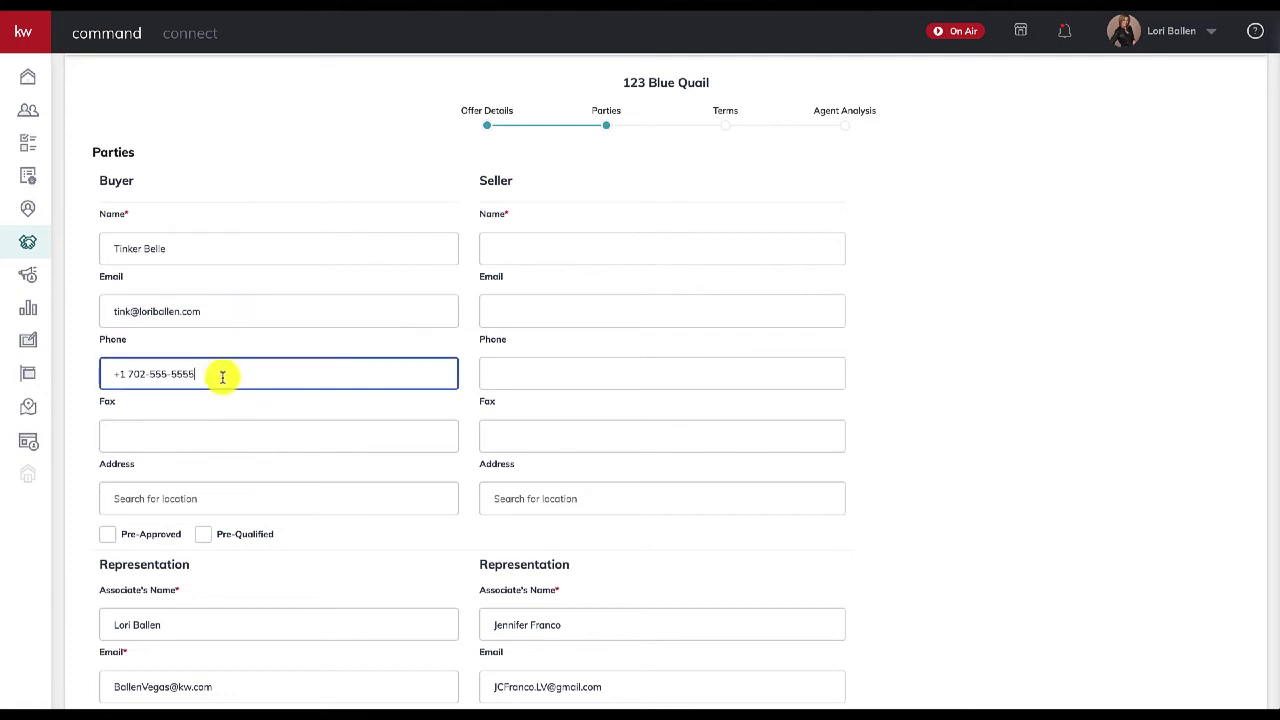
{"action": "scroll", "coordinate": [223, 377], "scroll_direction": "down", "scroll_amount": 1}
{"action": "scroll", "coordinate": [223, 377], "scroll_direction": "down", "scroll_amount": 1}
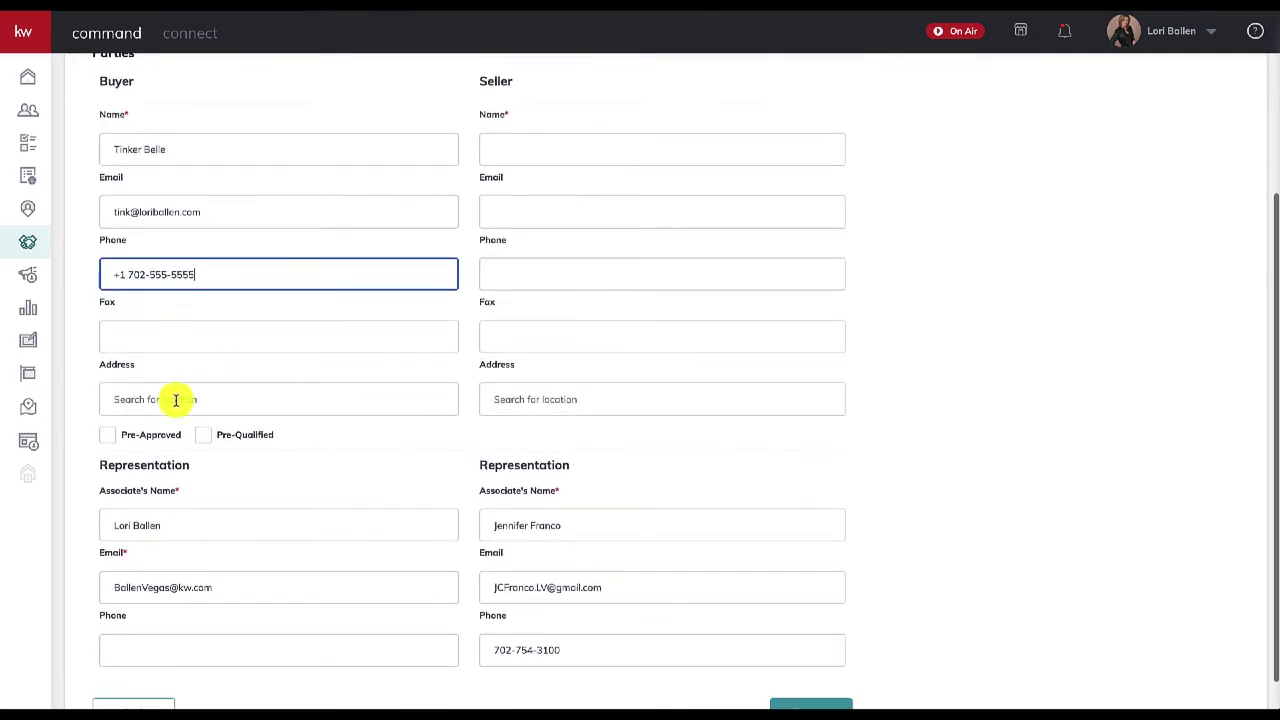
{"action": "left_click", "coordinate": [190, 400]}
{"action": "type", "text": "12"}
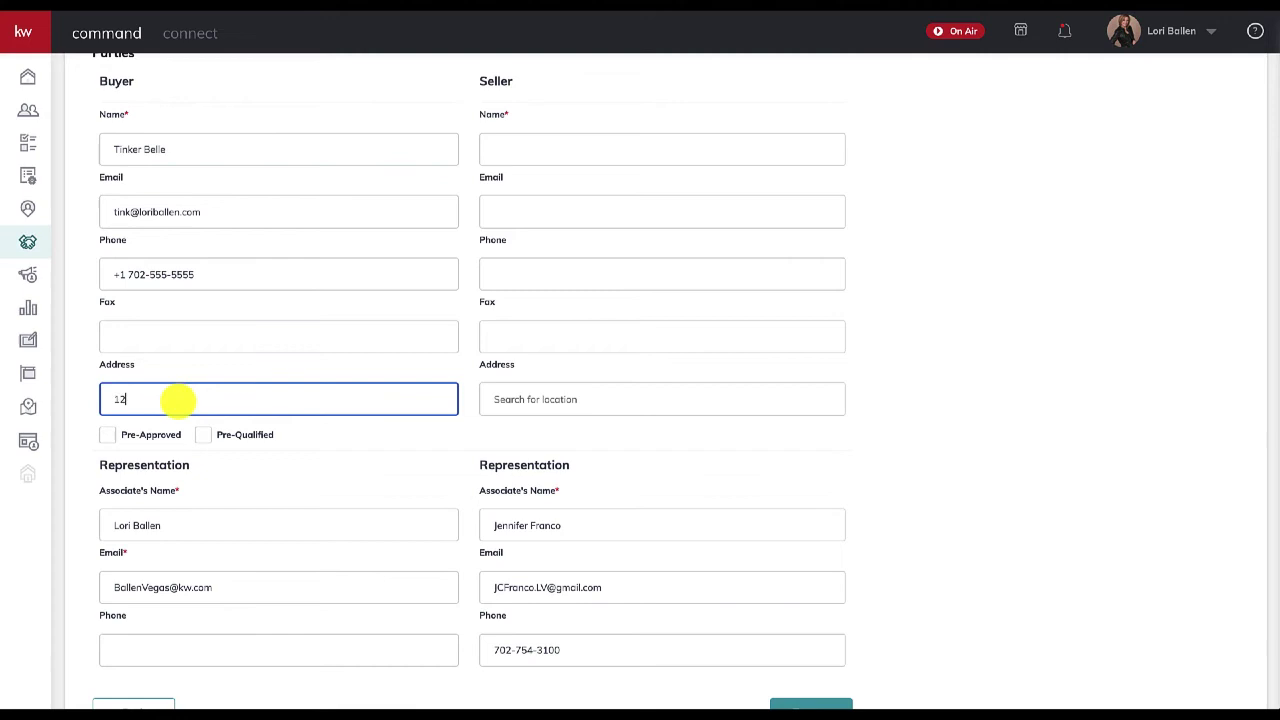
{"action": "type", "text": "35"}
{"action": "left_click", "coordinate": [186, 432]}
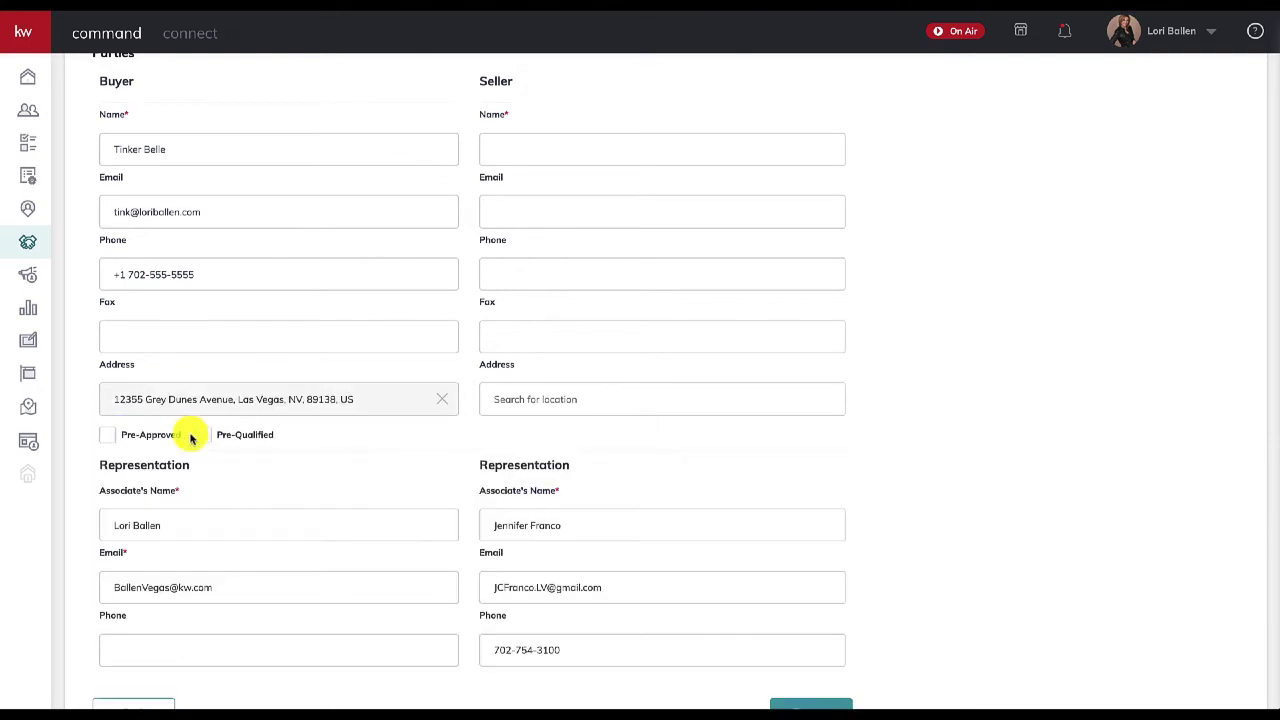
- Mark the buyer Pre-Qualified and enter the buyer agent's phone number
{"action": "scroll", "coordinate": [190, 438], "scroll_direction": "down", "scroll_amount": 1}
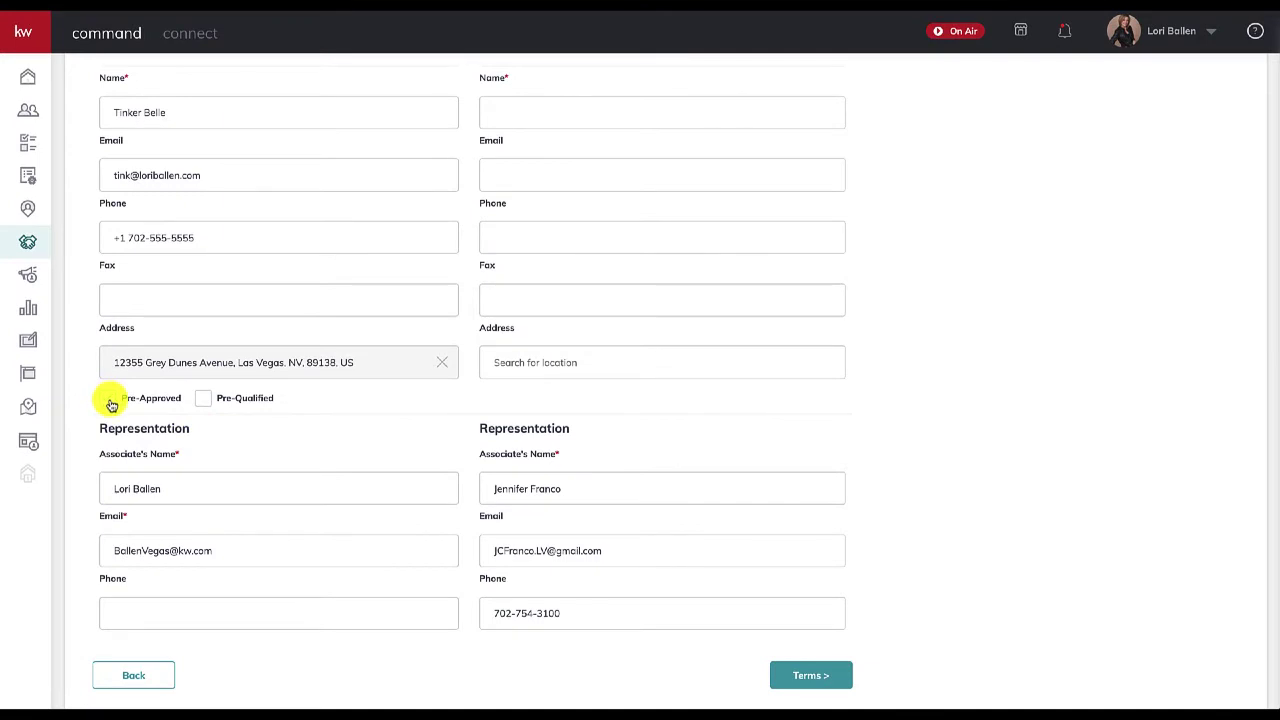
{"action": "left_click", "coordinate": [206, 403]}
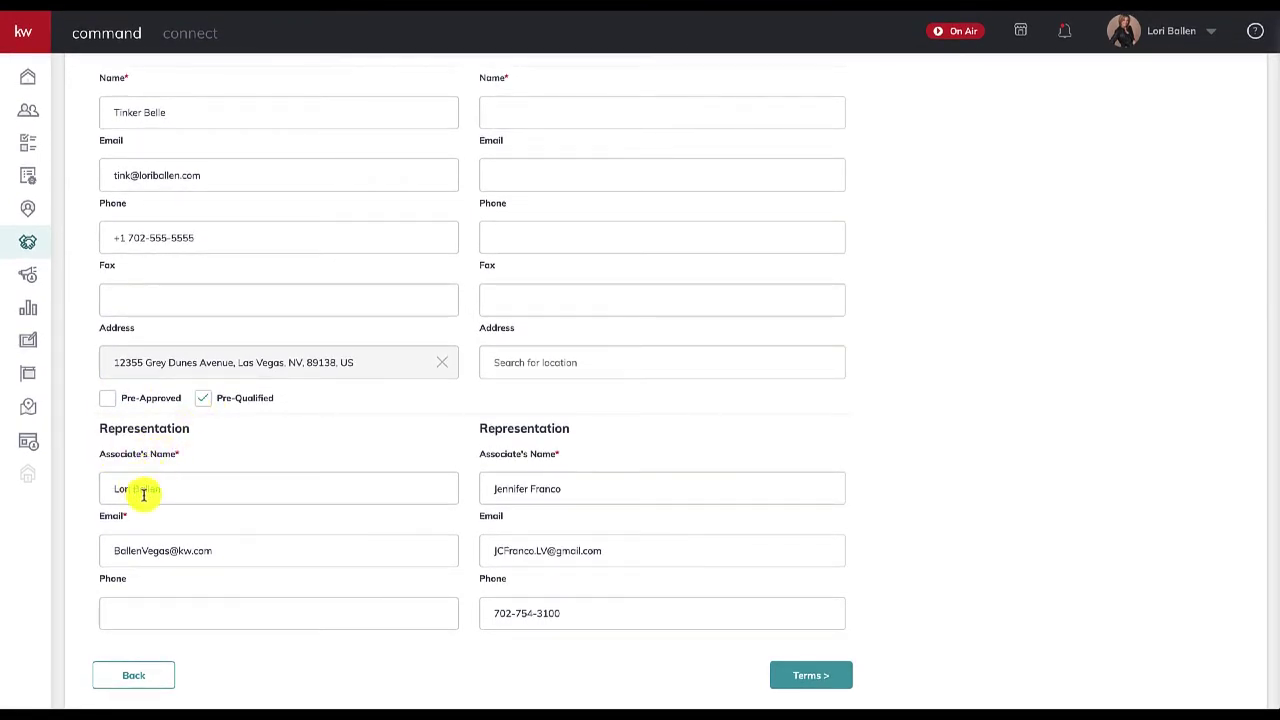
{"action": "left_click", "coordinate": [186, 489]}
{"action": "left_click", "coordinate": [222, 548]}
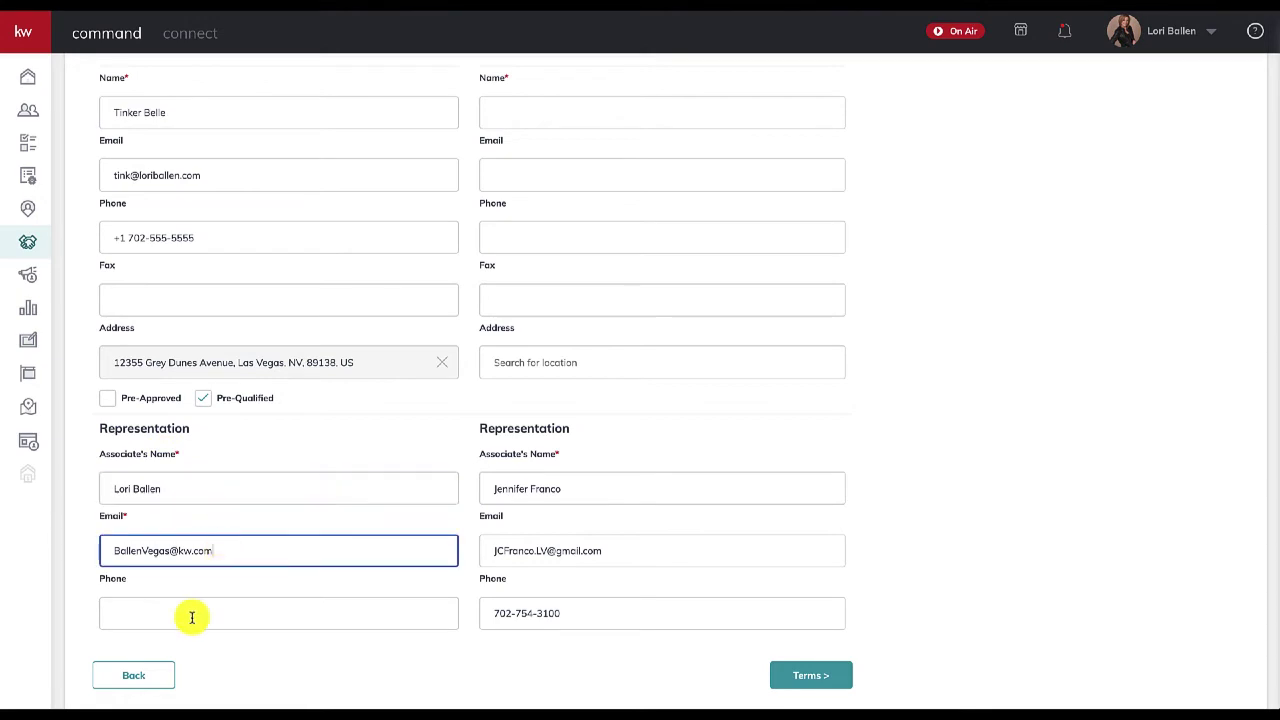
{"action": "left_click", "coordinate": [170, 617]}
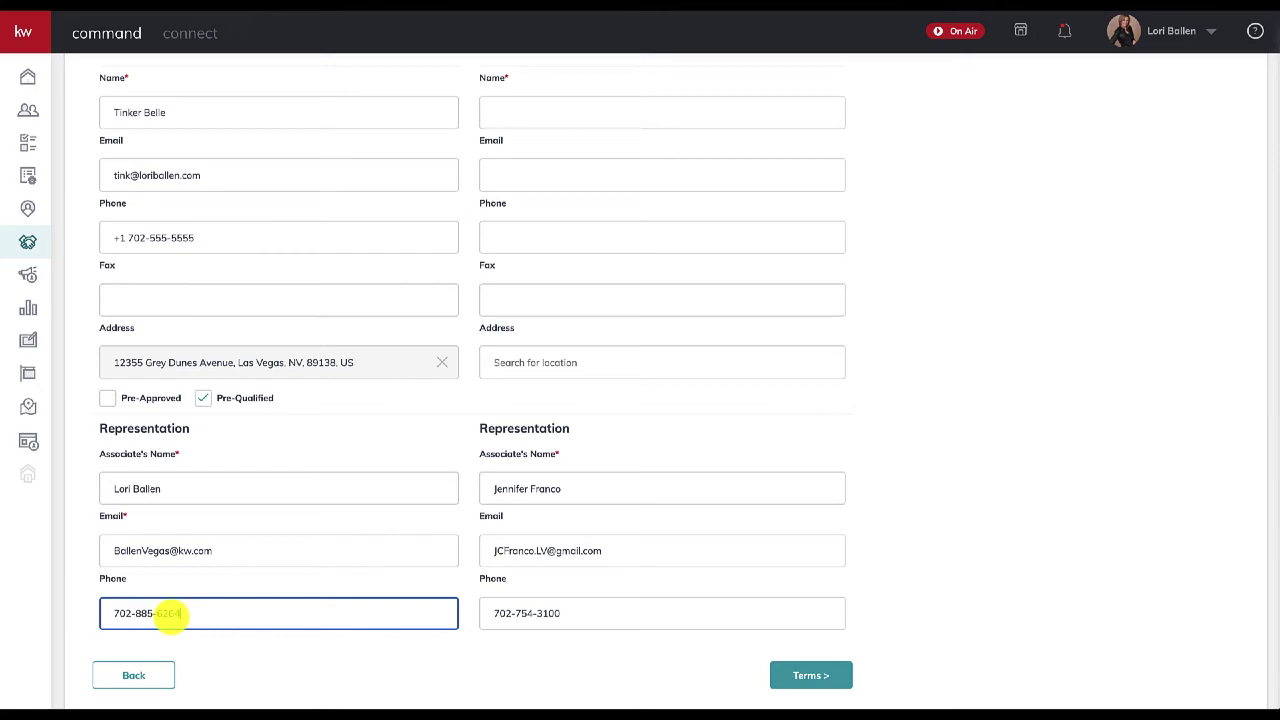
{"action": "scroll", "coordinate": [214, 600], "scroll_direction": "up", "scroll_amount": 3}
{"action": "scroll", "coordinate": [940, 449], "scroll_direction": "down", "scroll_amount": 2}
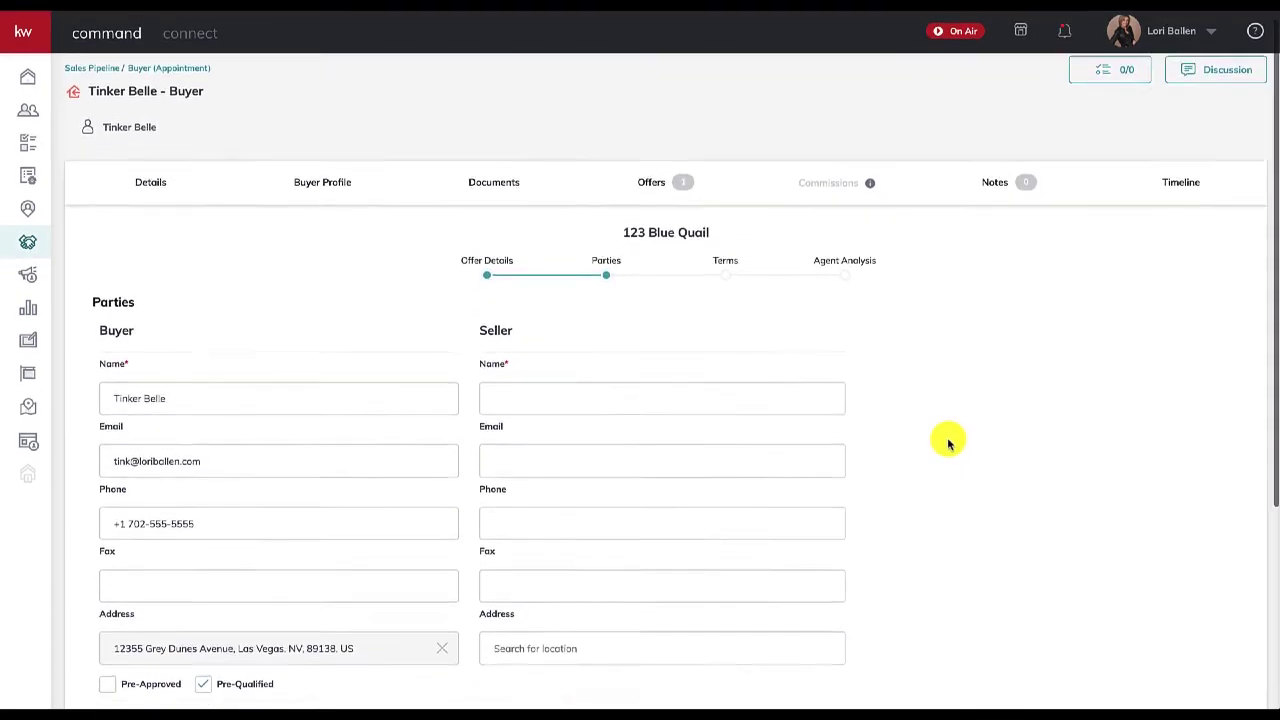
{"action": "scroll", "coordinate": [945, 440], "scroll_direction": "down", "scroll_amount": 3}
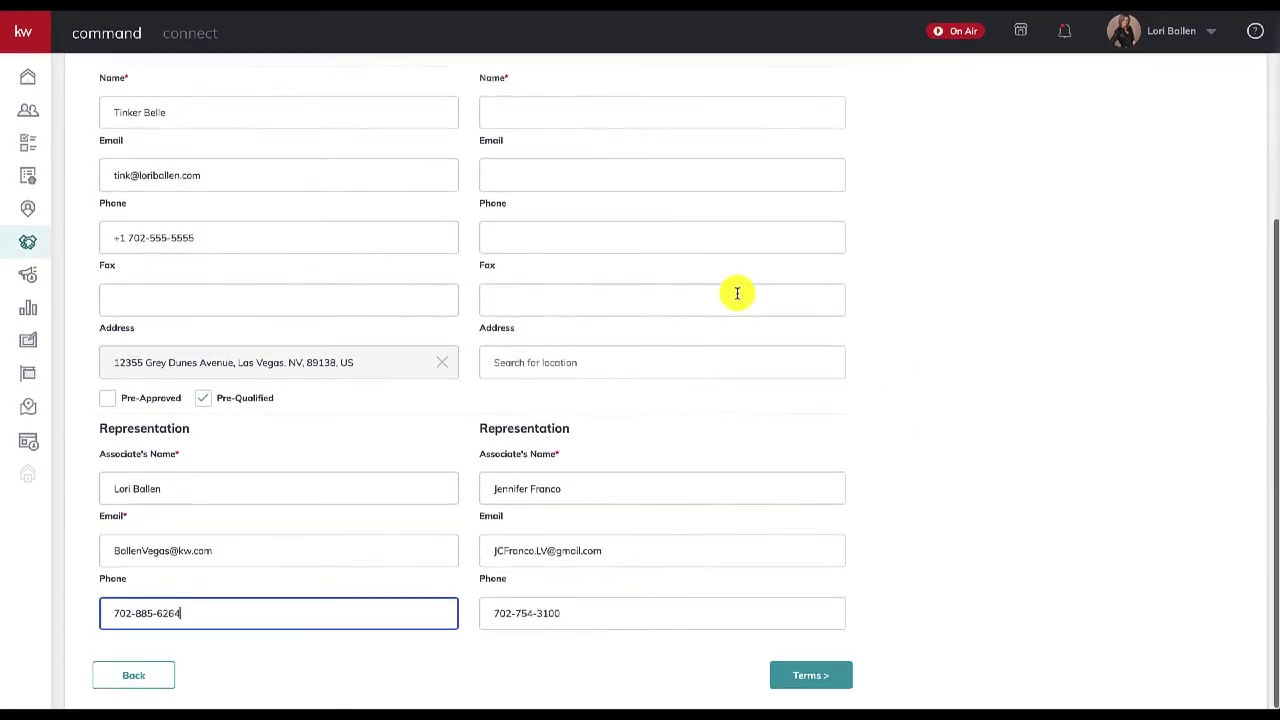
{"action": "scroll", "coordinate": [737, 295], "scroll_direction": "up", "scroll_amount": 2}
{"action": "scroll", "coordinate": [737, 297], "scroll_direction": "down", "scroll_amount": 1}
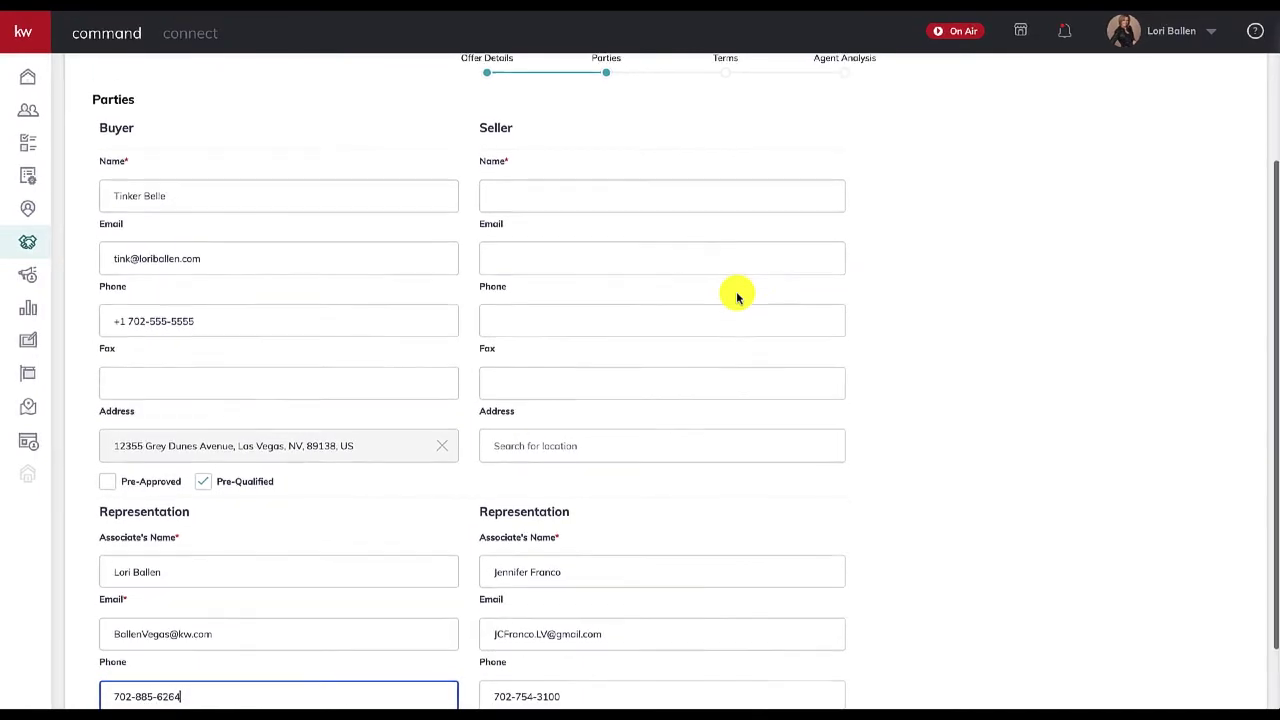
- Review the seller and seller agent contact fields, then try continuing to Terms
{"action": "scroll", "coordinate": [600, 230], "scroll_direction": "down", "scroll_amount": 1}
{"action": "left_click", "coordinate": [509, 160]}
{"action": "left_click", "coordinate": [507, 222]}
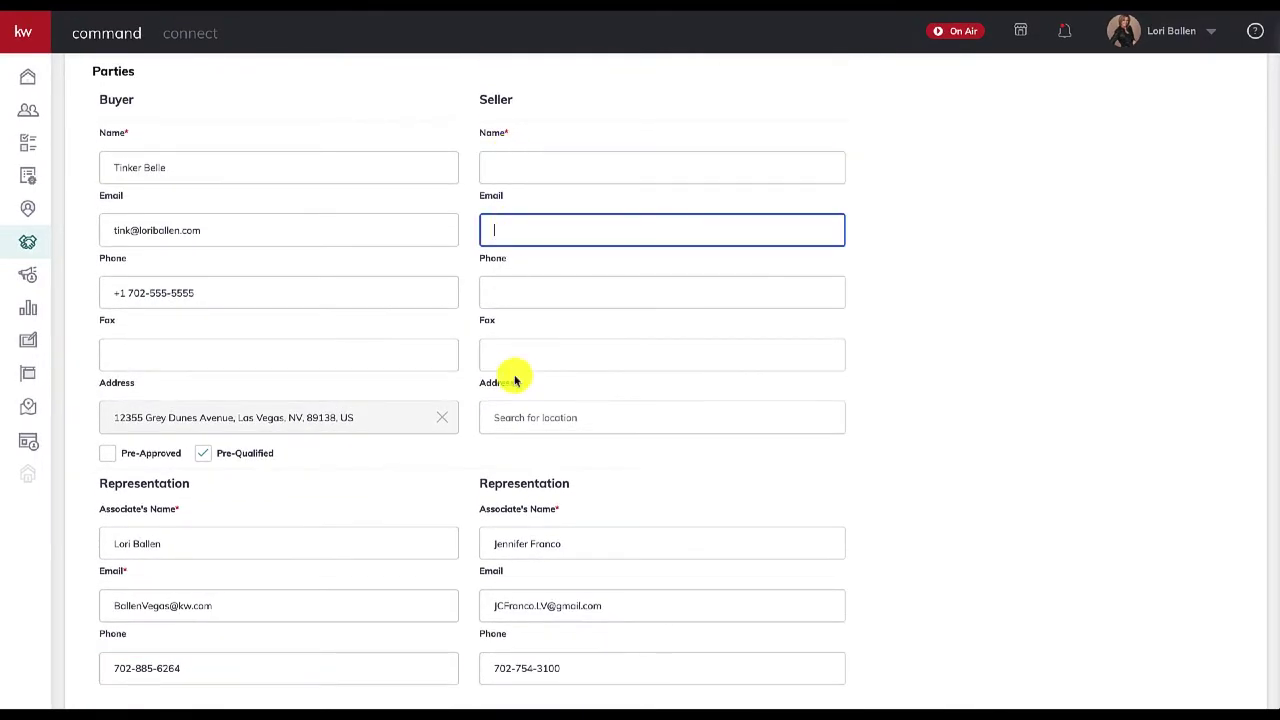
{"action": "scroll", "coordinate": [528, 563], "scroll_direction": "down", "scroll_amount": 1}
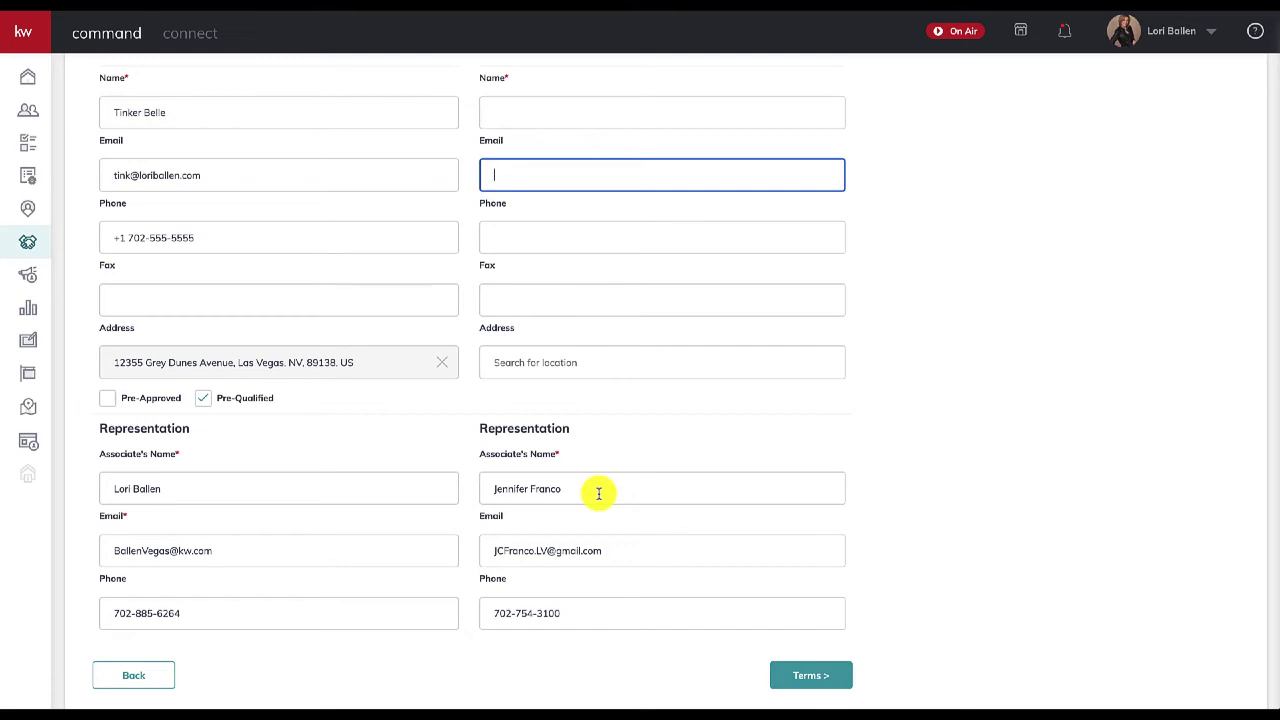
{"action": "left_click", "coordinate": [597, 493]}
{"action": "left_click", "coordinate": [598, 553]}
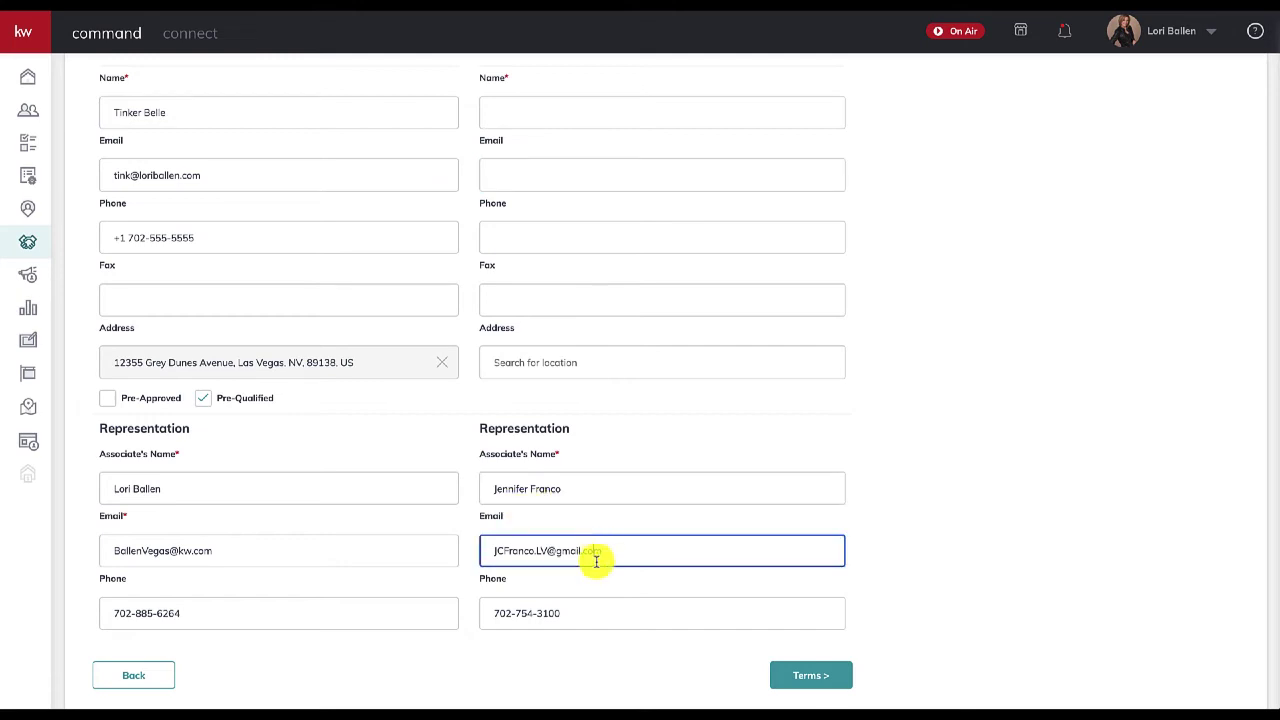
{"action": "left_click", "coordinate": [591, 620]}
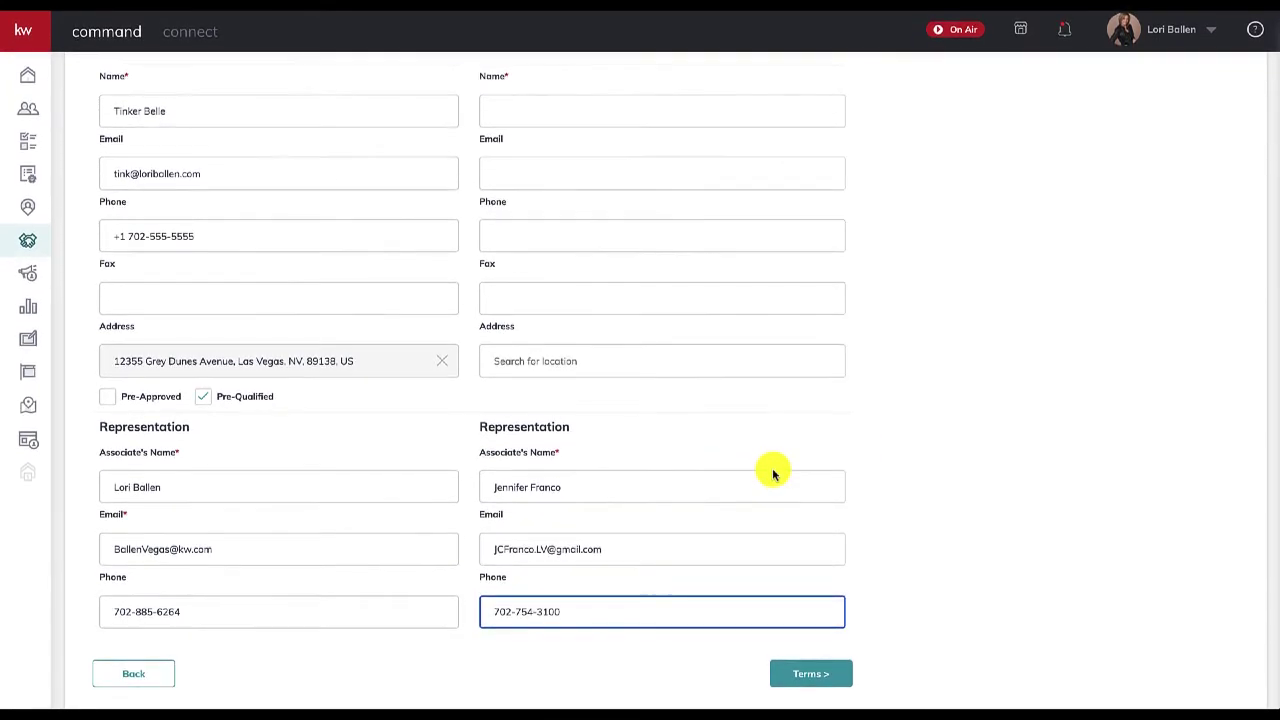
{"action": "left_click", "coordinate": [812, 677]}
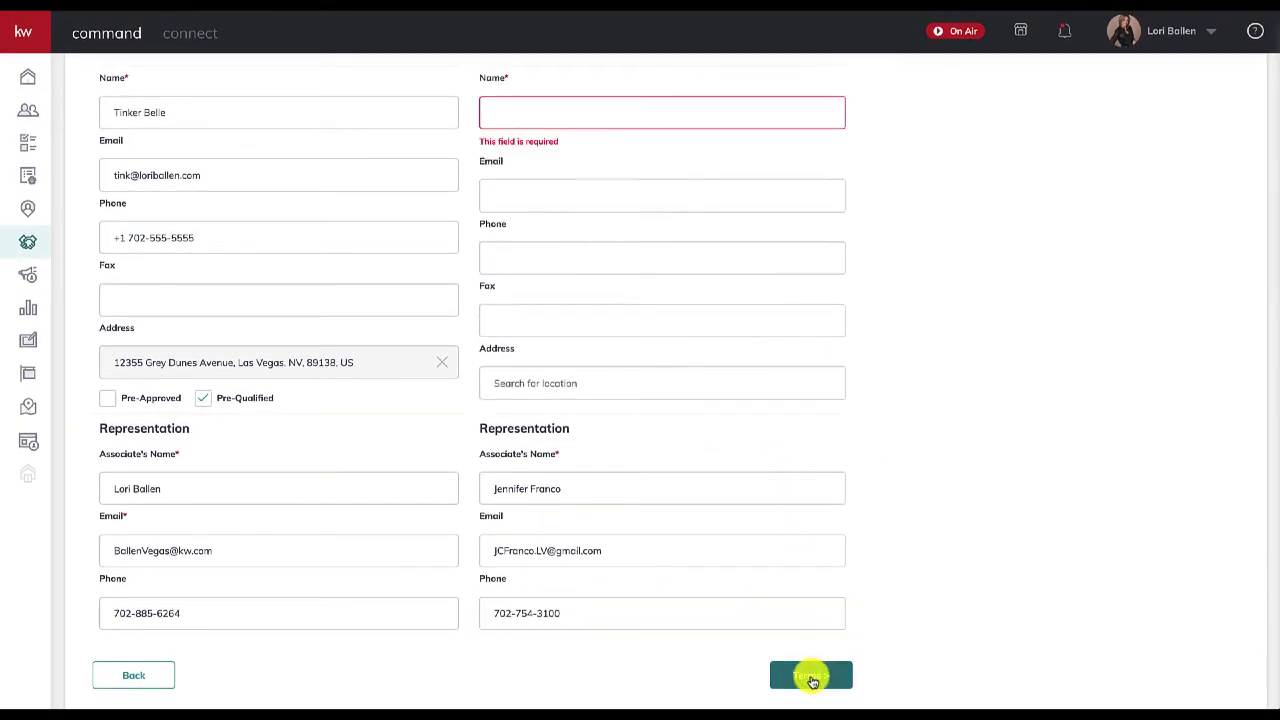
- Enter the required seller name and advance the offer to its Terms step
{"action": "scroll", "coordinate": [694, 297], "scroll_direction": "up", "scroll_amount": 1}
{"action": "left_click", "coordinate": [540, 145]}
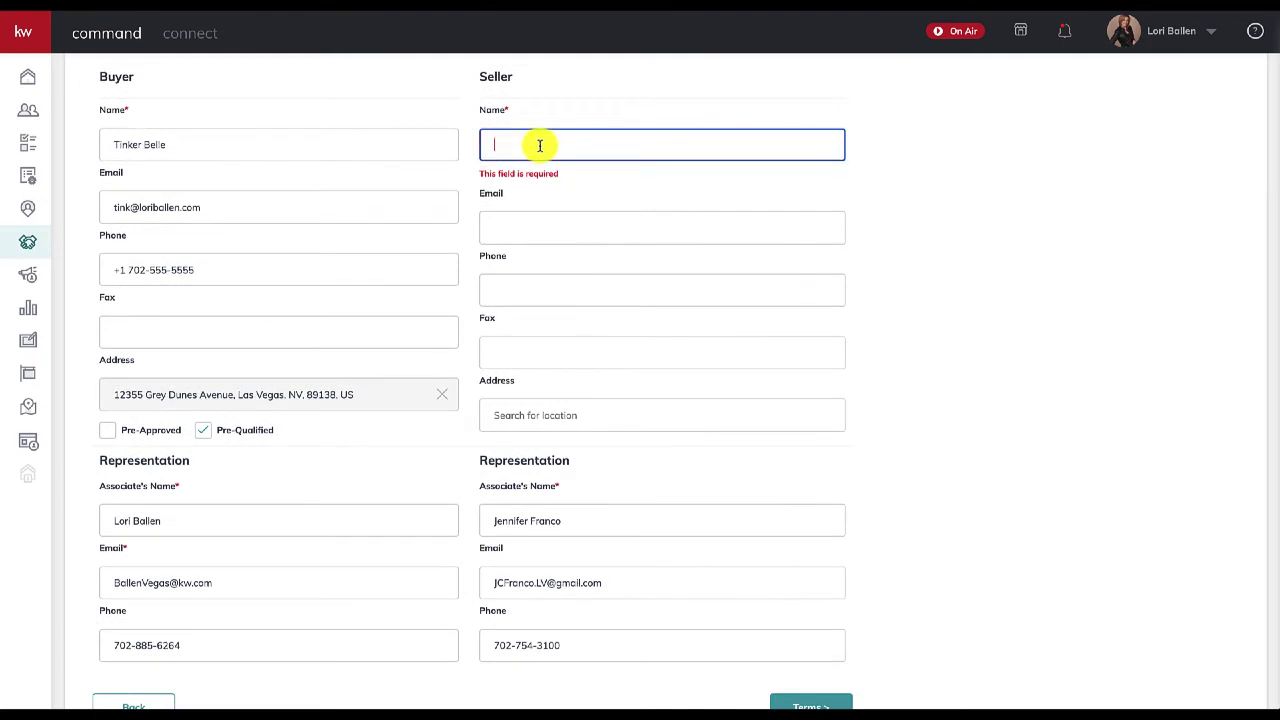
{"action": "scroll", "coordinate": [540, 145], "scroll_direction": "up", "scroll_amount": 2}
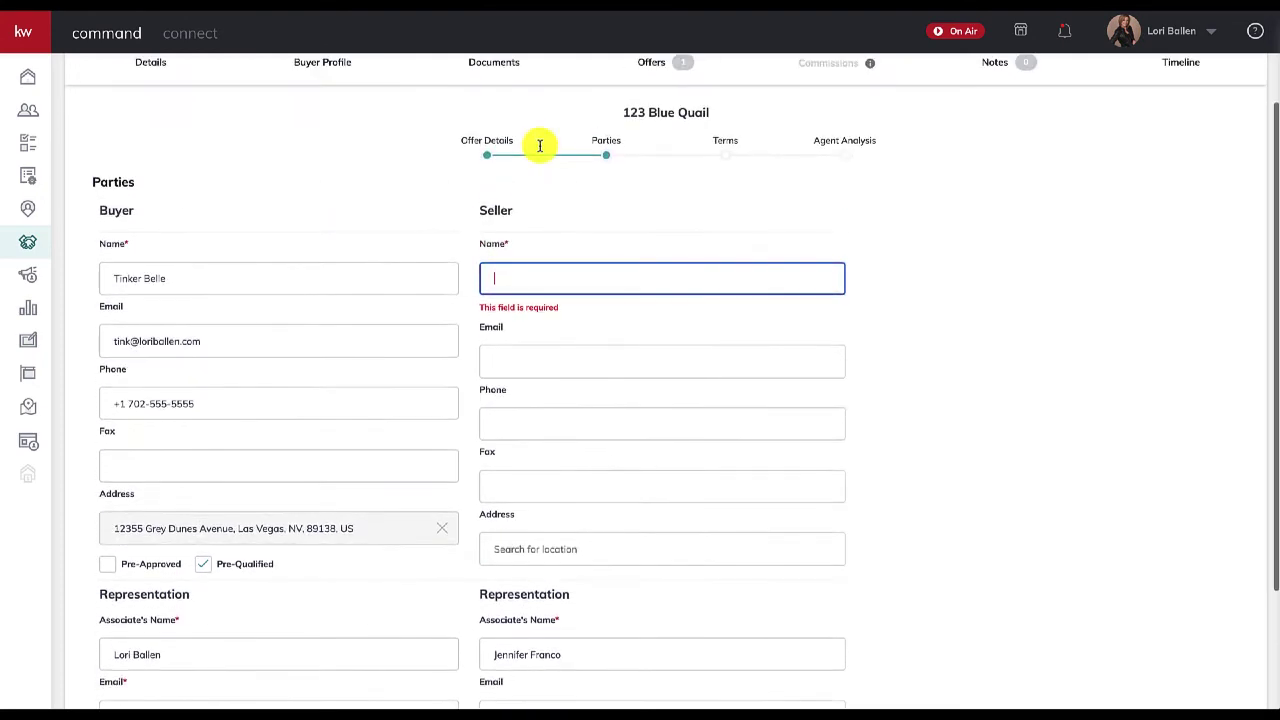
{"action": "type", "text": "Mr. &"}
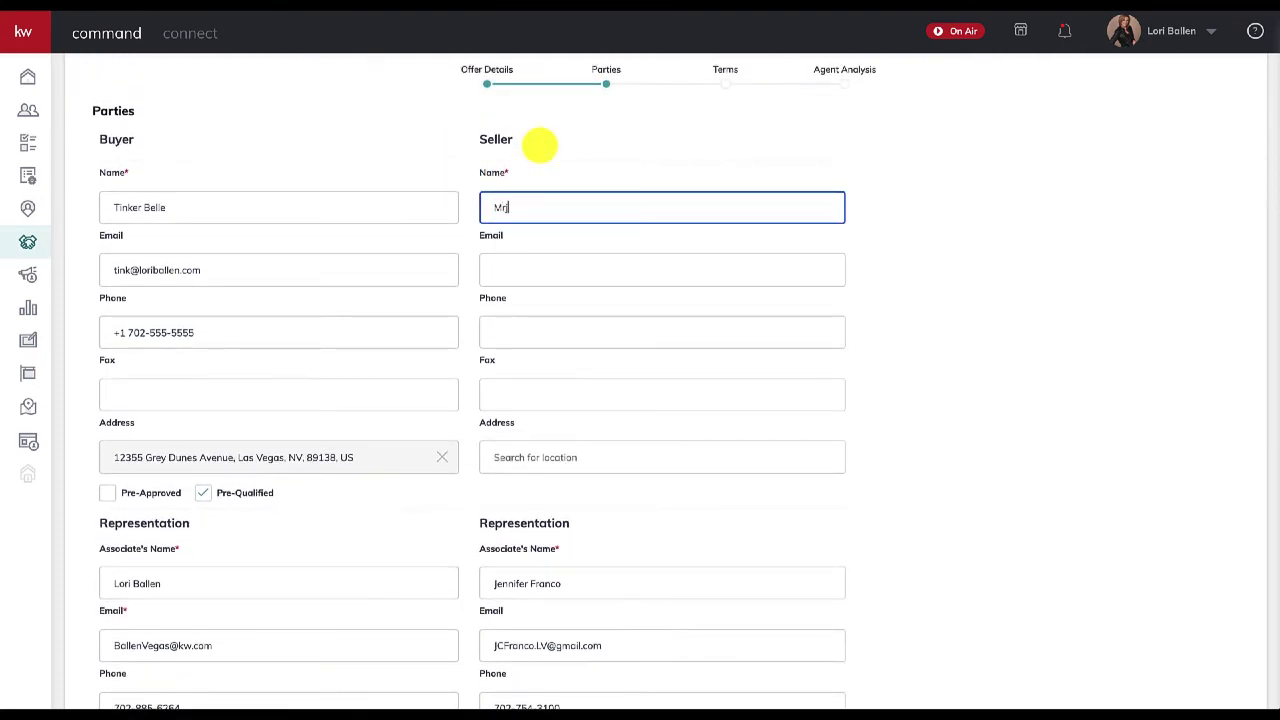
{"action": "key", "text": "BackSpace"}
{"action": "key", "text": "BackSpace"}
{"action": "type", "text": "Seller"}
{"action": "key", "text": "Tab"}
{"action": "scroll", "coordinate": [851, 603], "scroll_direction": "down", "scroll_amount": 2}
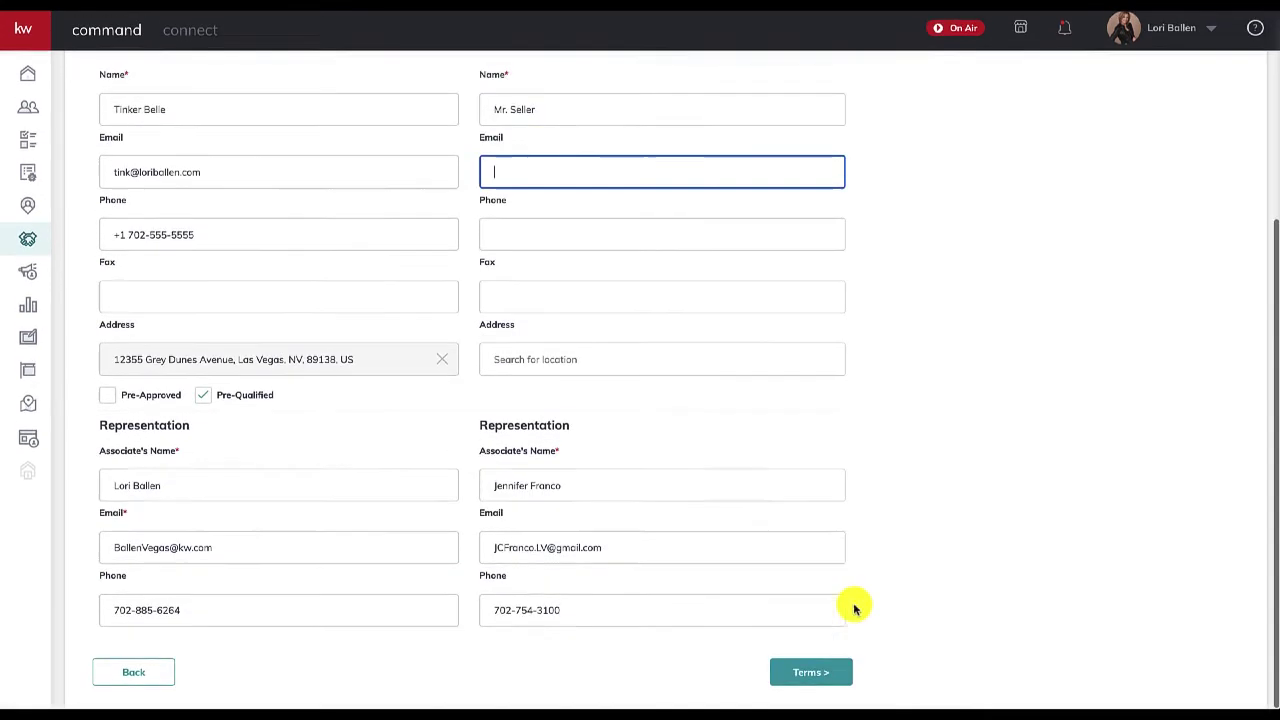
{"action": "left_click", "coordinate": [805, 675]}
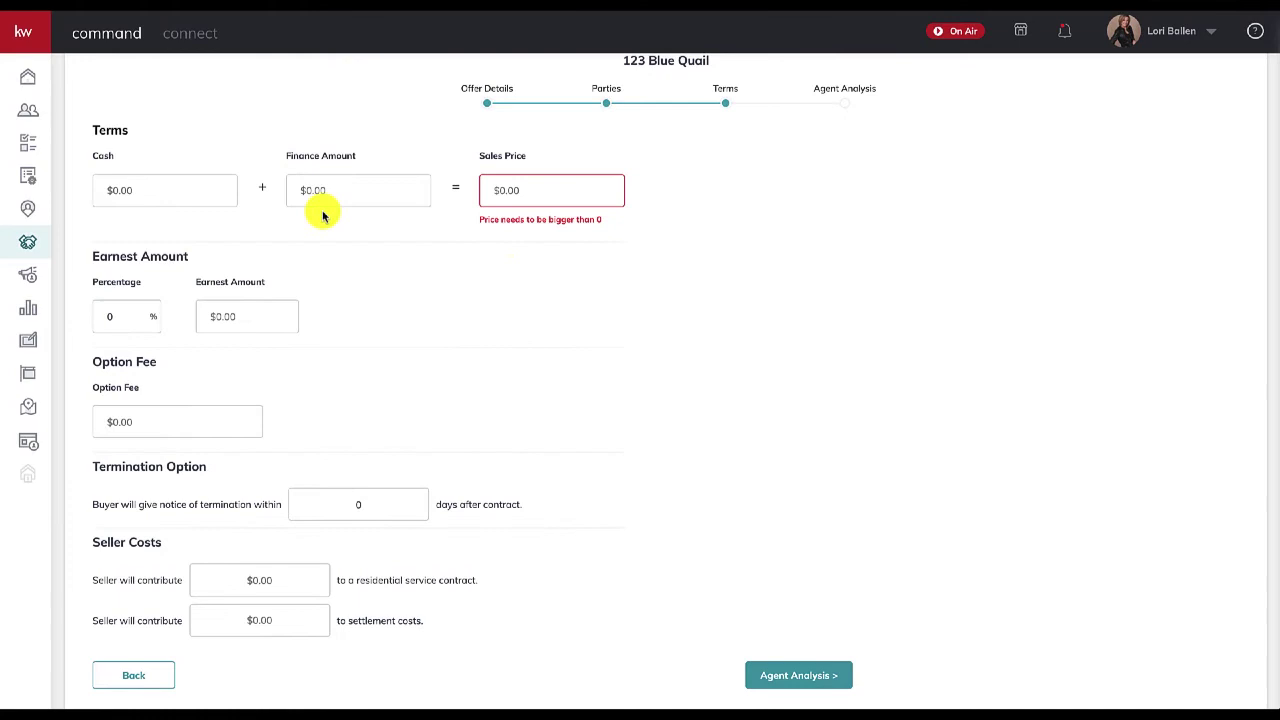
- Enter $18,000 cash and a $760,000 finance amount, giving a $778,000 sales price
{"action": "scroll", "coordinate": [323, 209], "scroll_direction": "up", "scroll_amount": 1}
{"action": "scroll", "coordinate": [223, 123], "scroll_direction": "down", "scroll_amount": 1}
{"action": "left_click", "coordinate": [155, 195]}
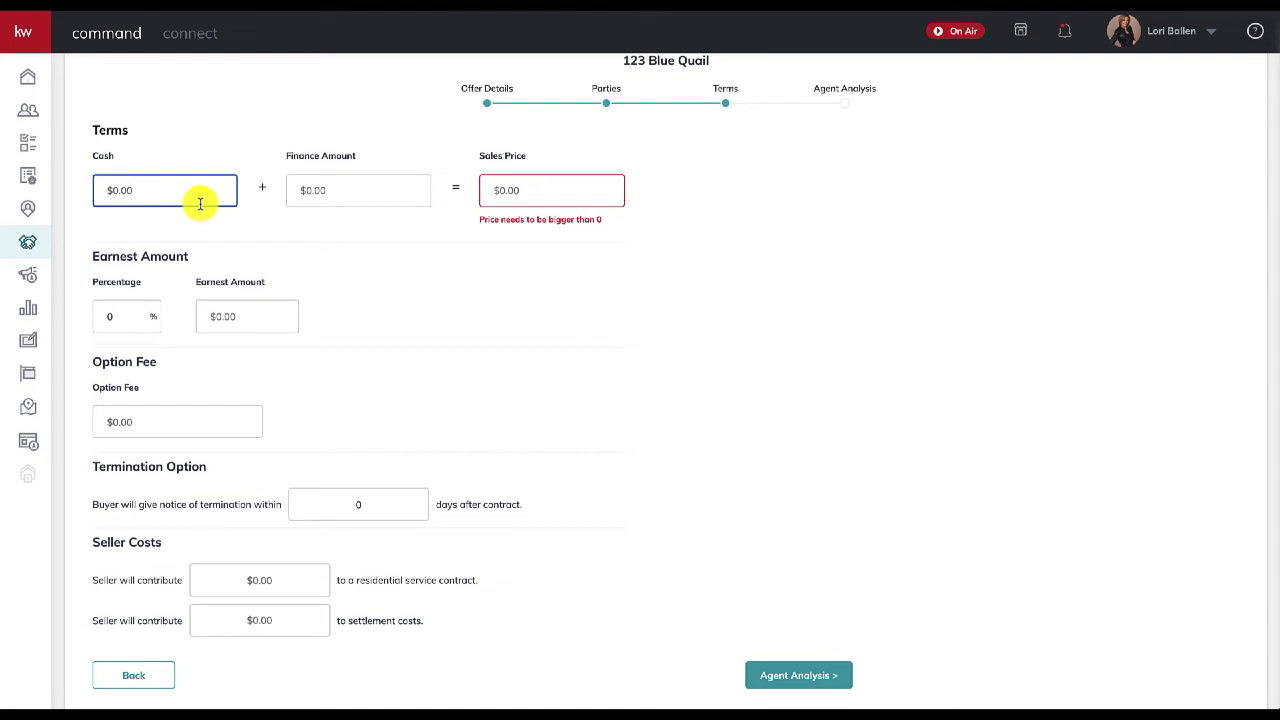
{"action": "type", "text": "18"}
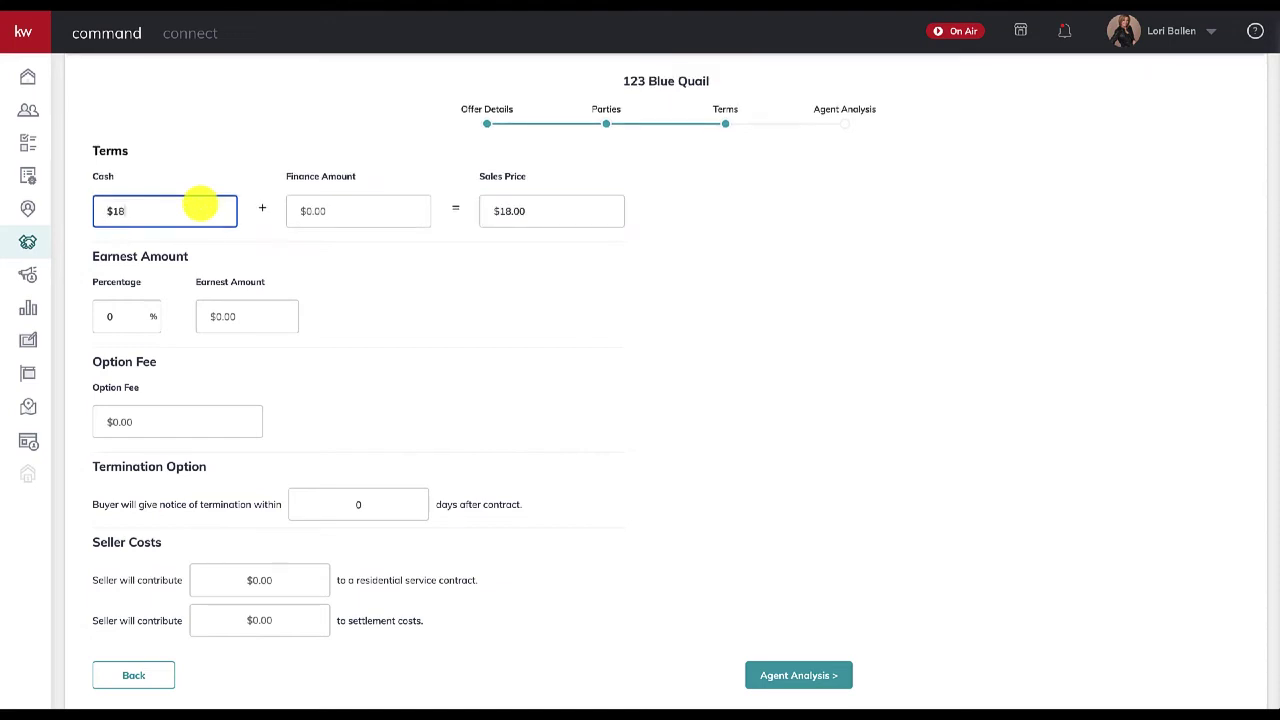
{"action": "type", "text": ",000"}
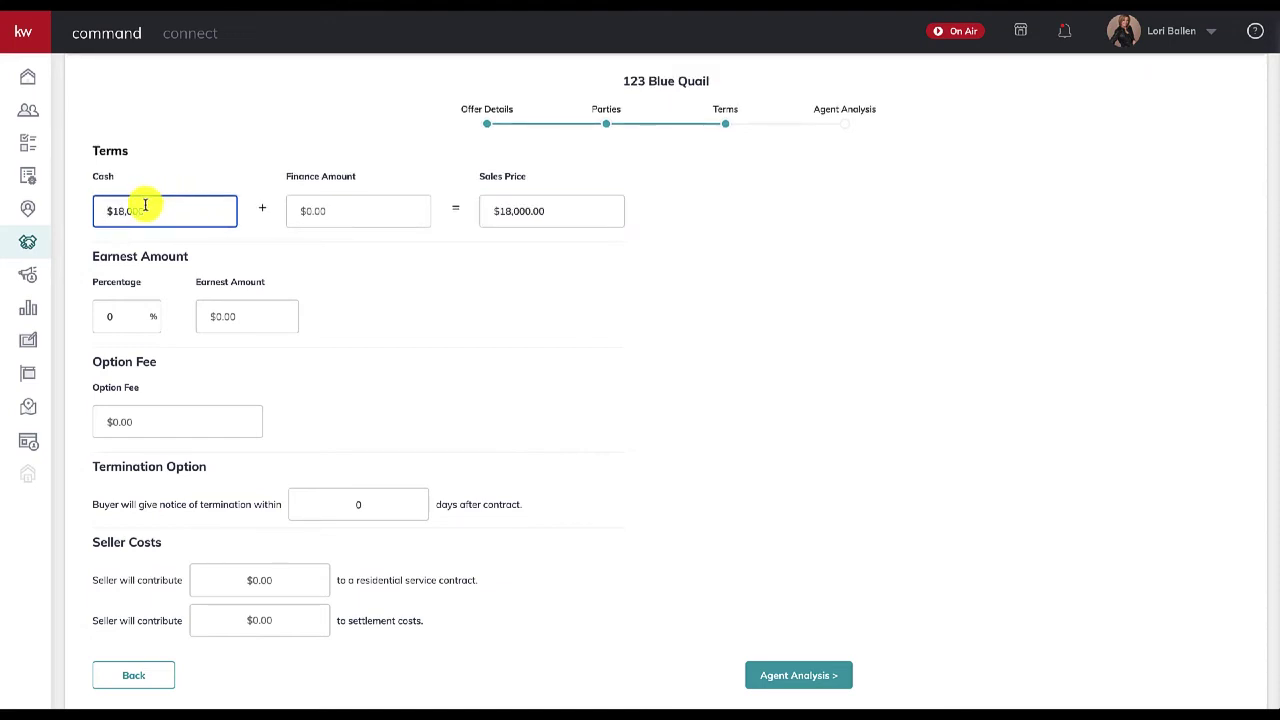
{"action": "left_click", "coordinate": [345, 206]}
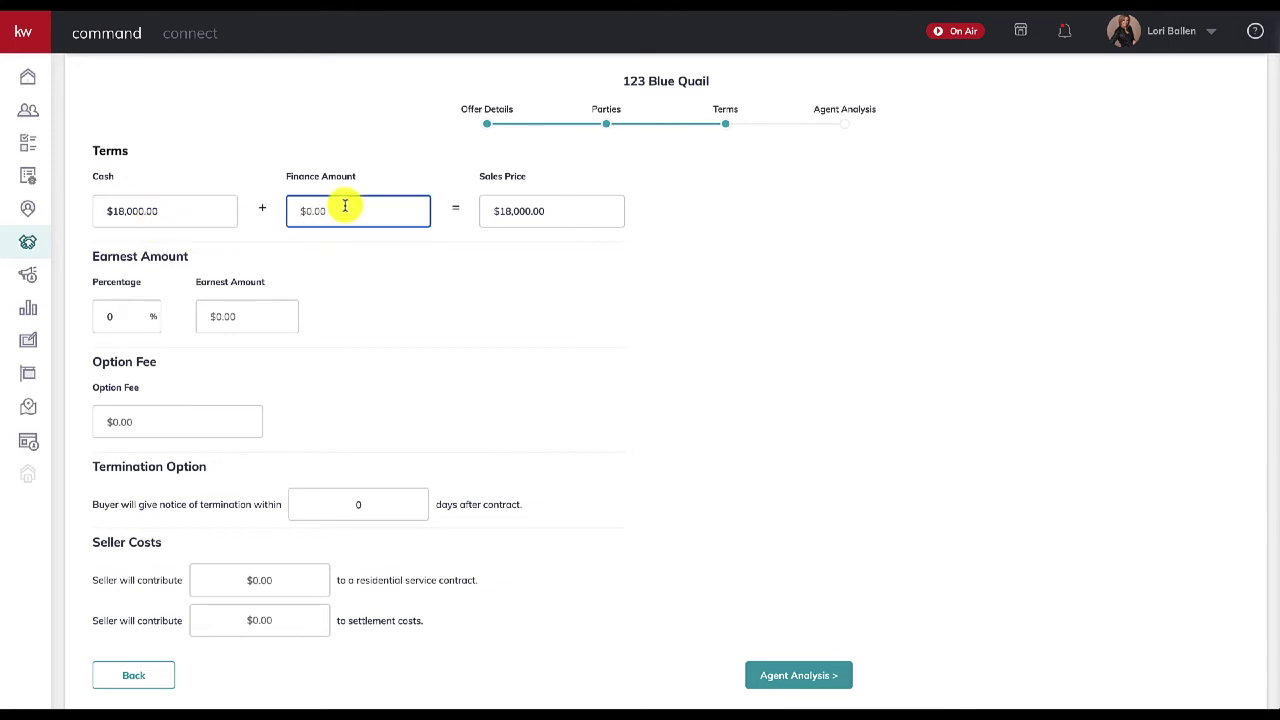
{"action": "type", "text": "160"}
{"action": "key", "text": "BackSpace"}
{"action": "key", "text": "BackSpace"}
{"action": "key", "text": "BackSpace"}
{"action": "type", "text": "760,000"}
- Set the earnest money to $20,000, then move past the option fee and termination fields
{"action": "left_click", "coordinate": [115, 316]}
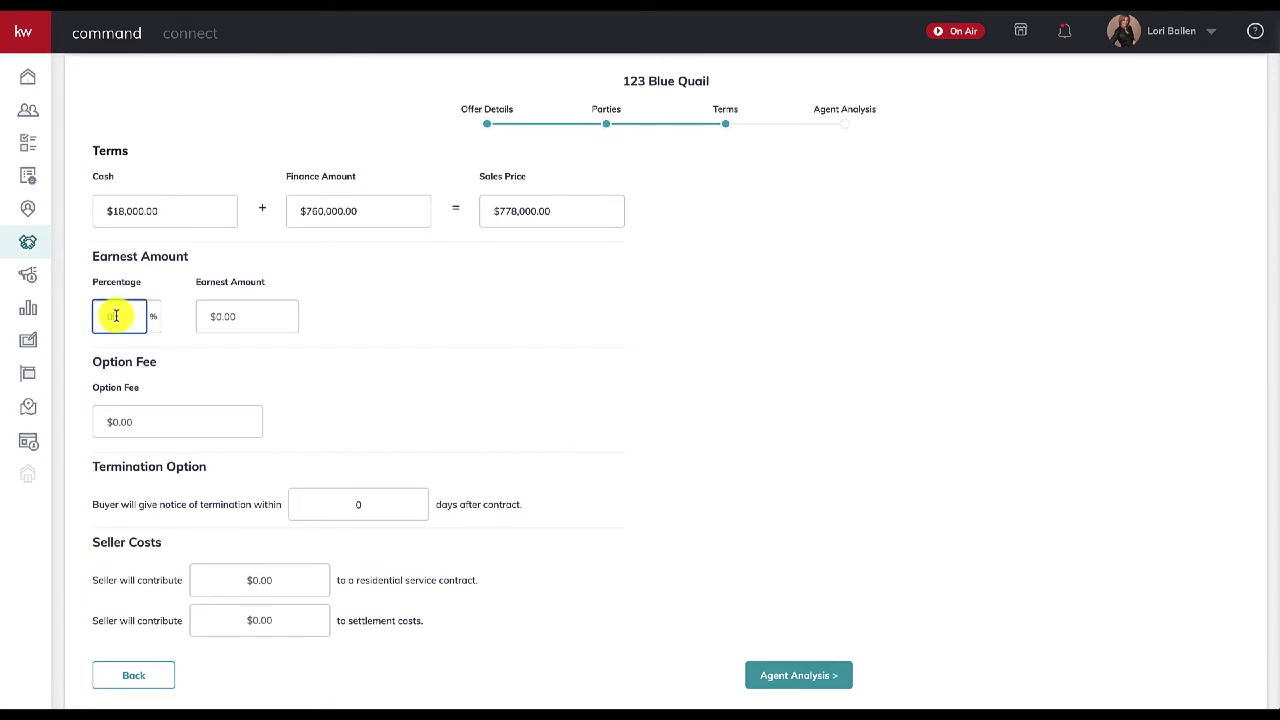
{"action": "type", "text": "0"}
{"action": "left_click", "coordinate": [217, 317]}
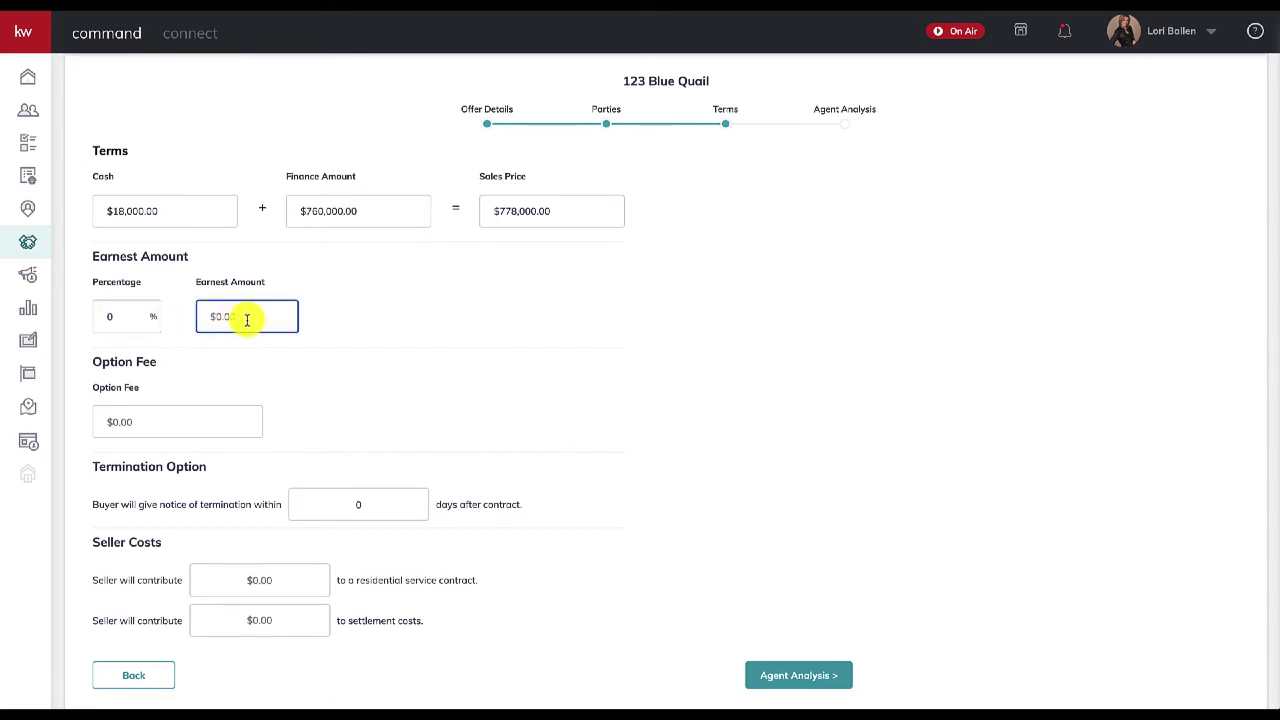
{"action": "type", "text": "200000"}
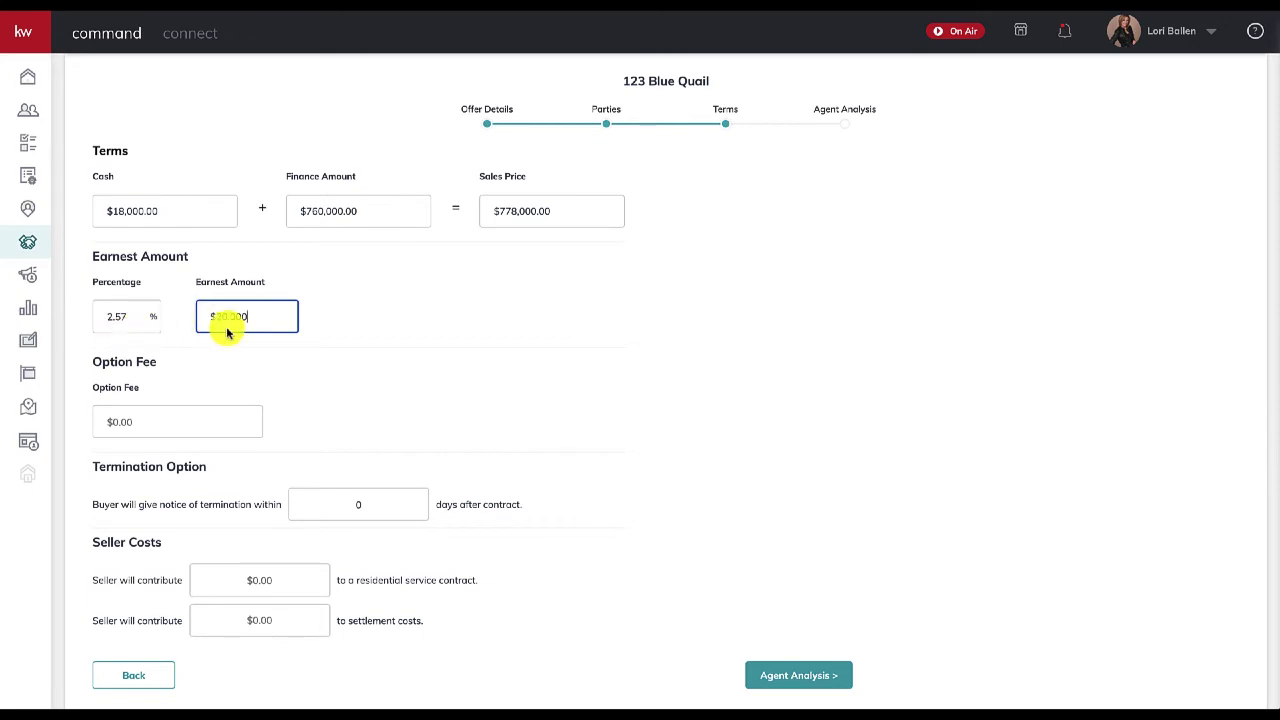
{"action": "left_click", "coordinate": [405, 332]}
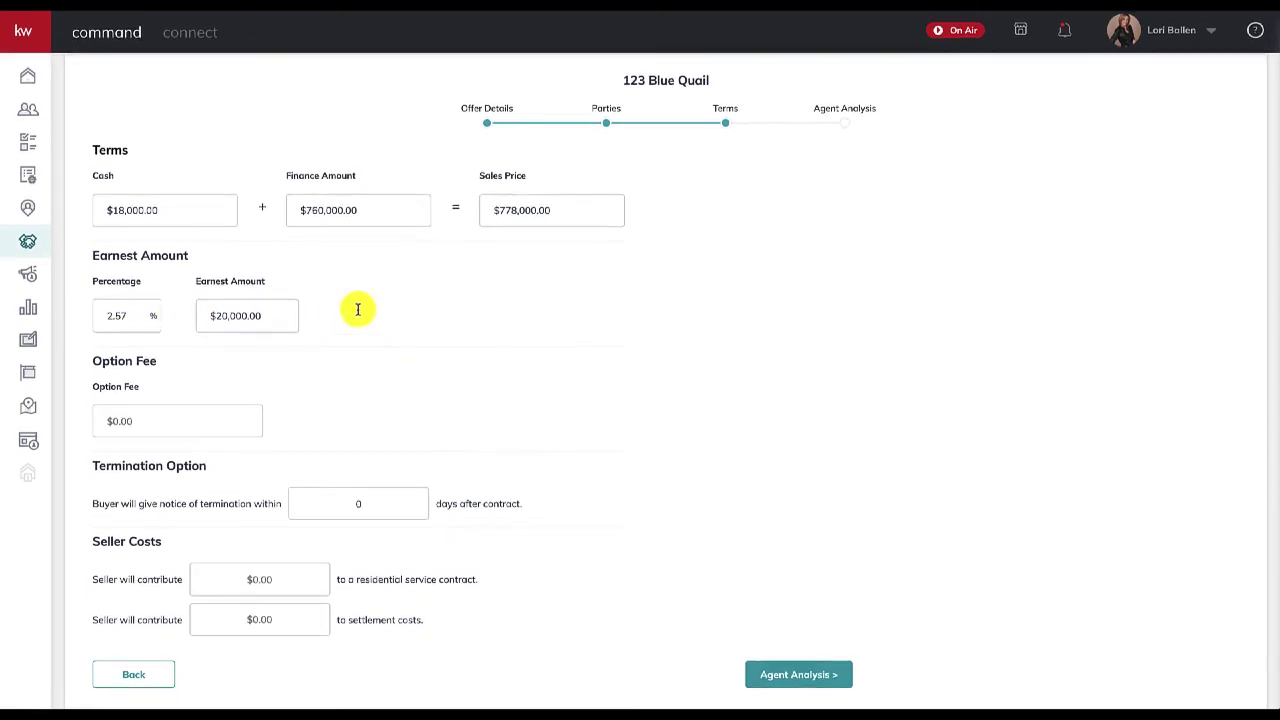
{"action": "left_click", "coordinate": [150, 421]}
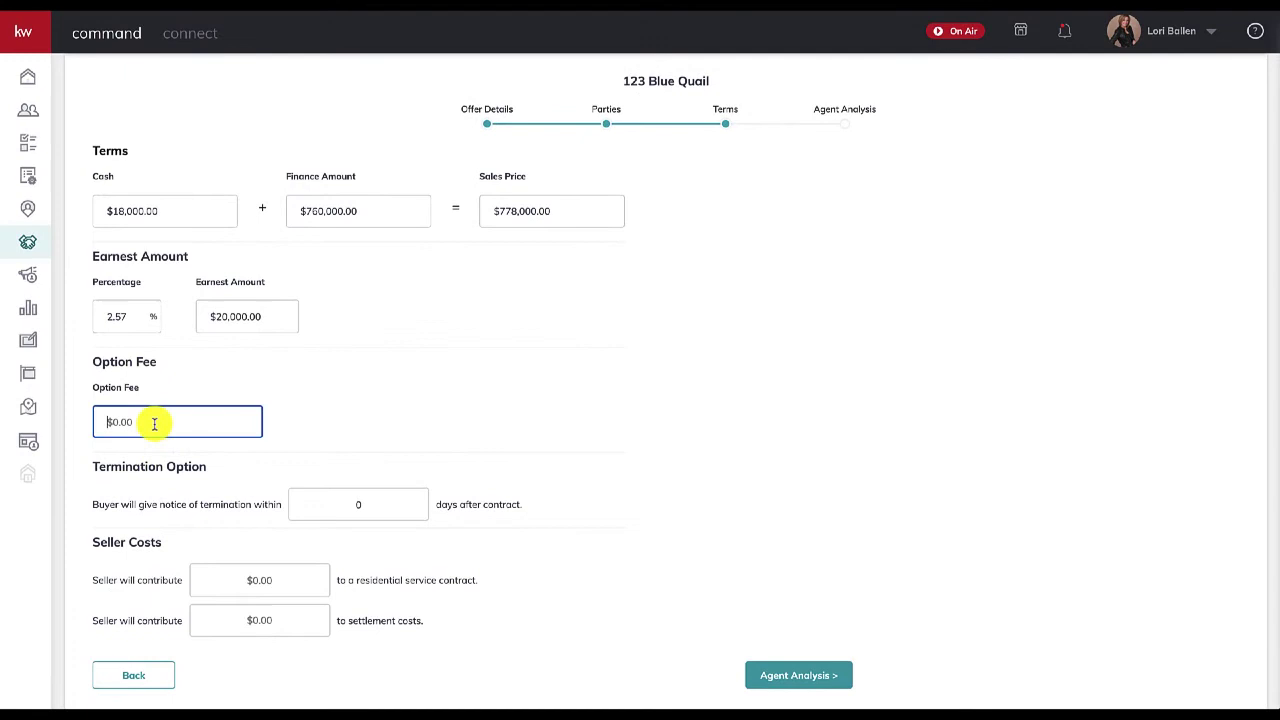
{"action": "left_click", "coordinate": [385, 500]}
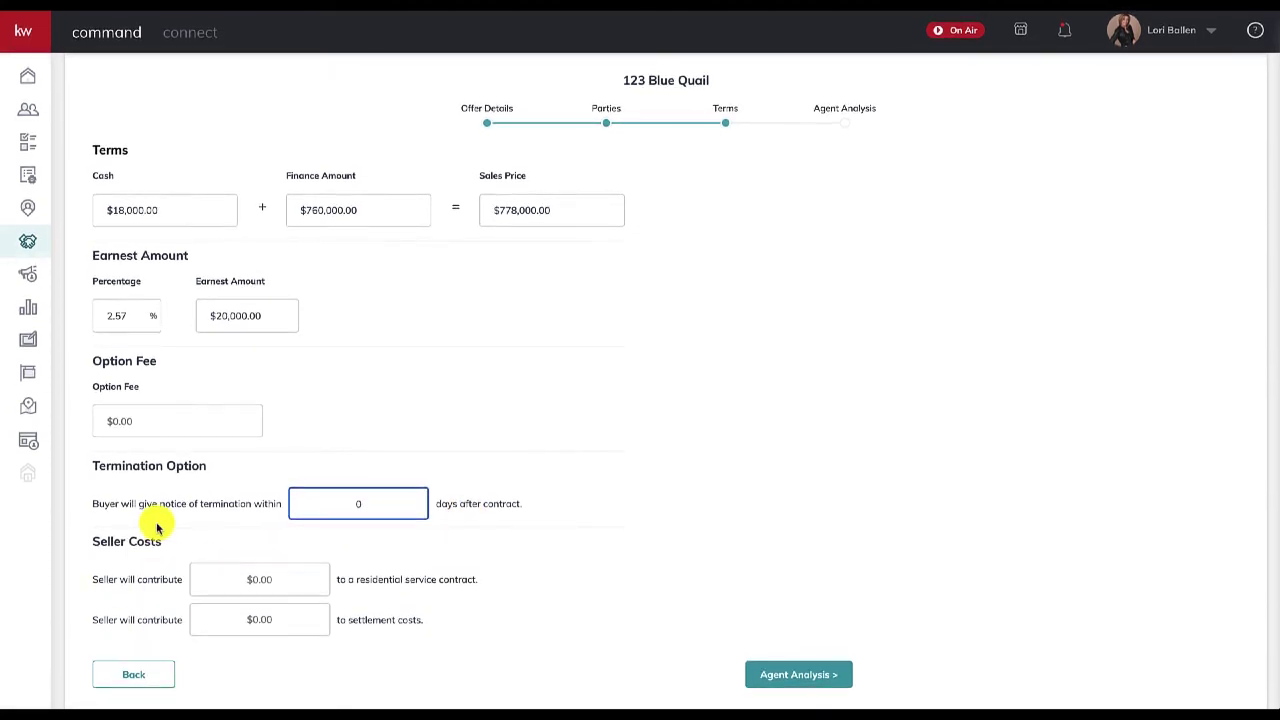
- Point out the $18,000 cash, $760,000 finance and $778,000 sales price figures
{"action": "left_click", "coordinate": [223, 583]}
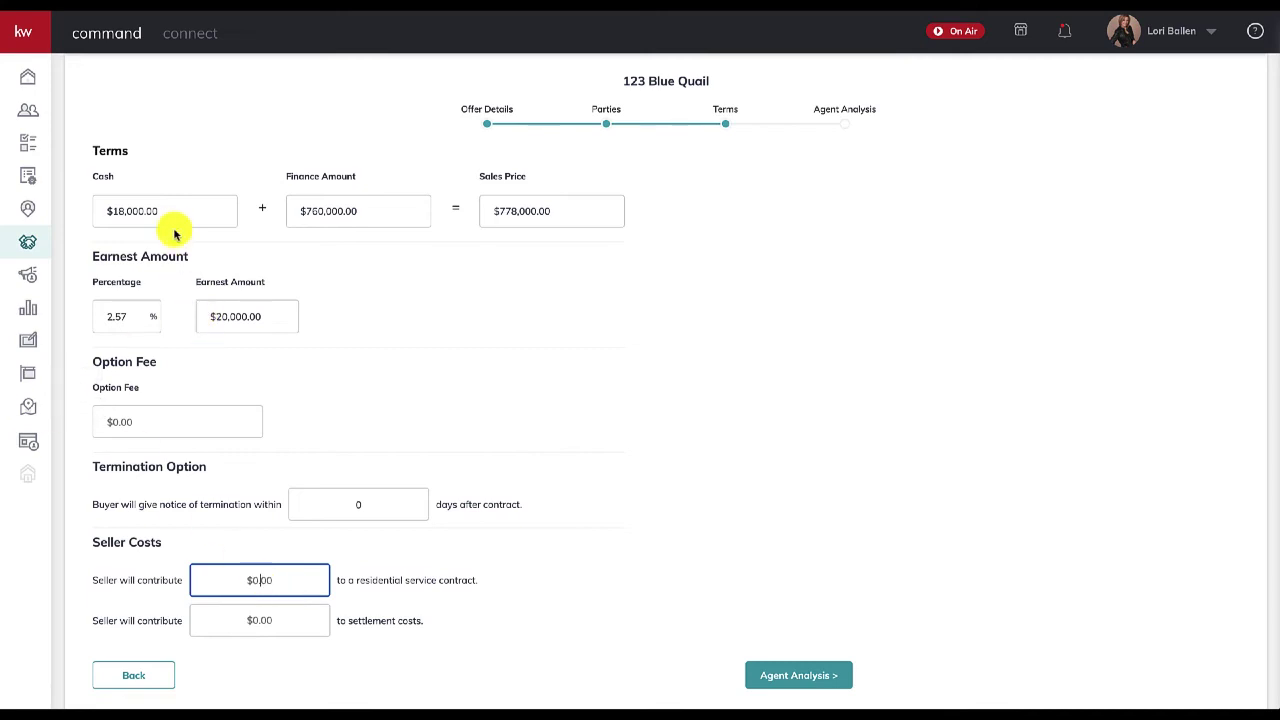
{"action": "left_click_drag", "start_coordinate": [183, 216], "coordinate": [106, 209]}
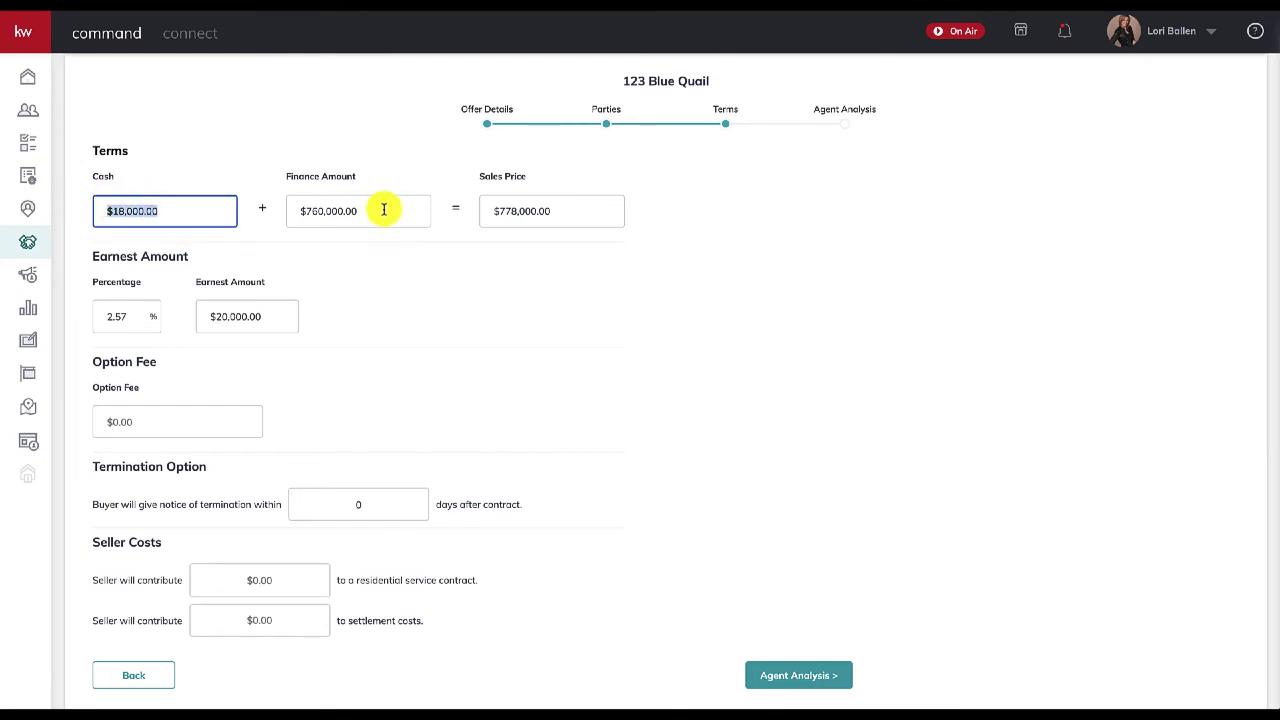
{"action": "left_click_drag", "start_coordinate": [380, 209], "coordinate": [294, 209]}
{"action": "left_click_drag", "start_coordinate": [598, 216], "coordinate": [466, 196]}
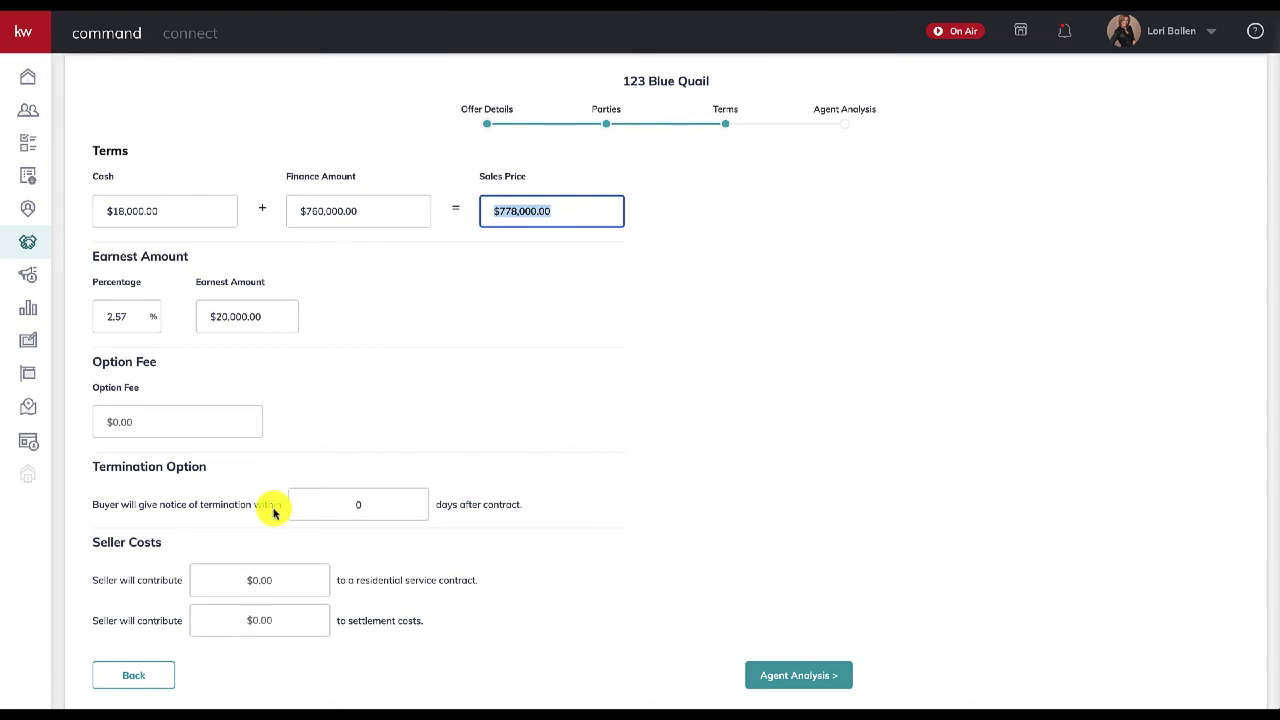
- Set the seller's settlement cost contribution to $20,000
{"action": "left_click_drag", "start_coordinate": [290, 621], "coordinate": [209, 614]}
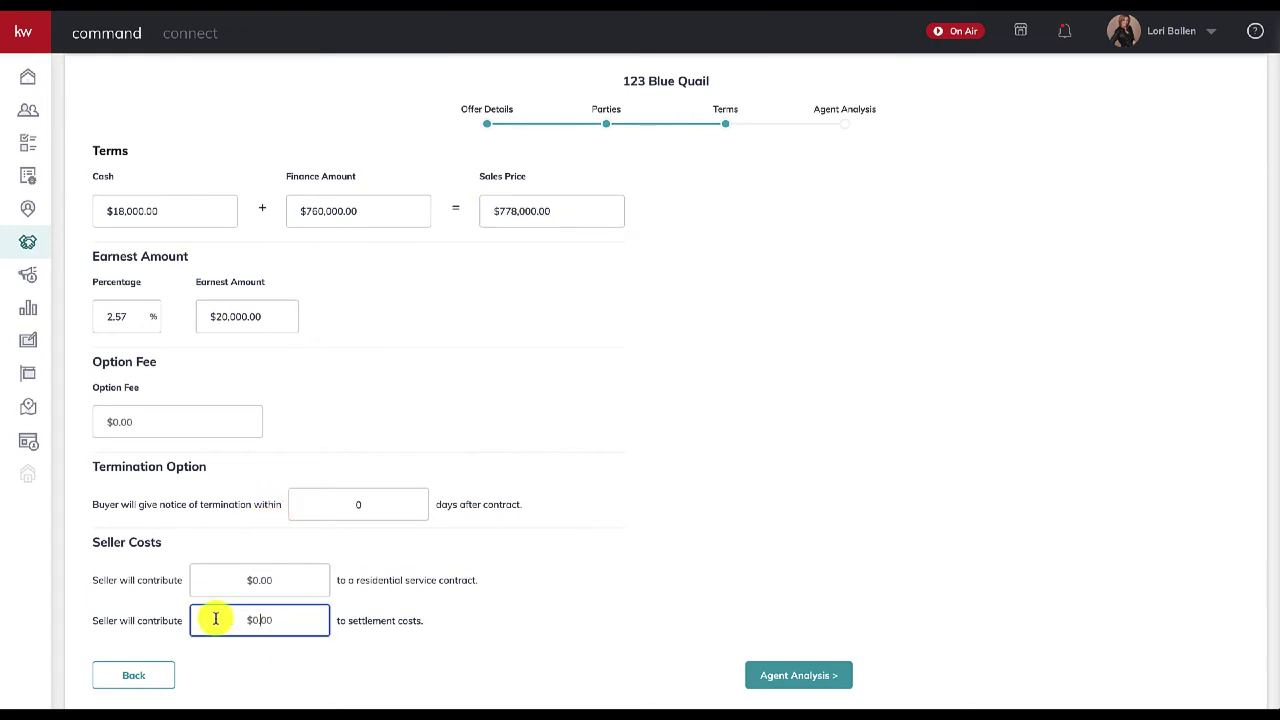
{"action": "type", "text": "20,000"}
{"action": "left_click", "coordinate": [472, 617]}
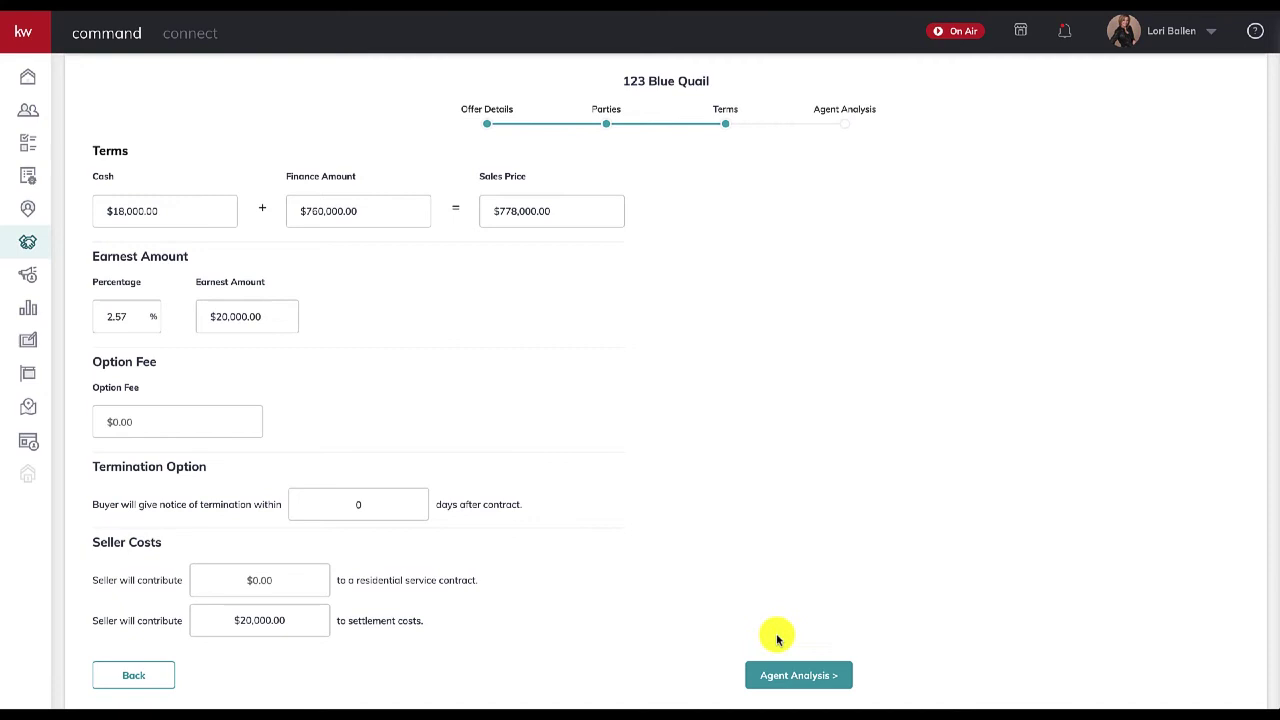
- Advance the offer to Agent Analysis and look over its Pros, Cons and Summary fields
{"action": "left_click", "coordinate": [796, 676]}
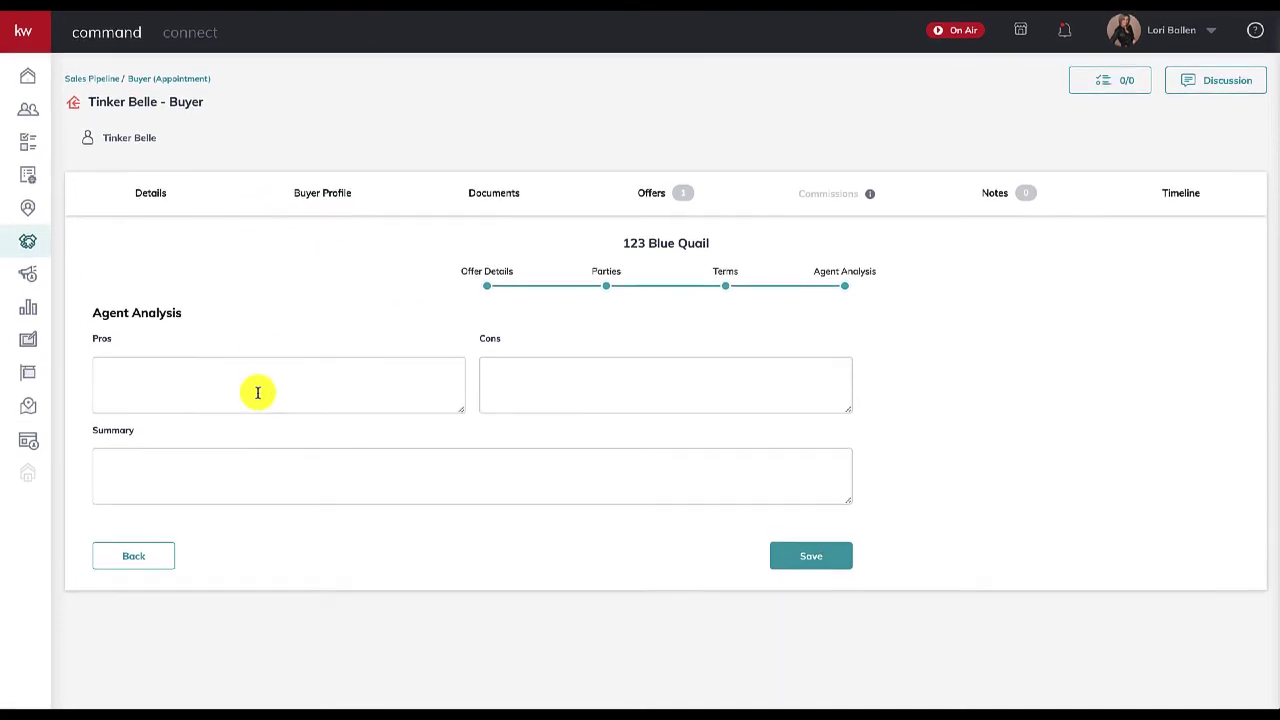
{"action": "left_click", "coordinate": [192, 388]}
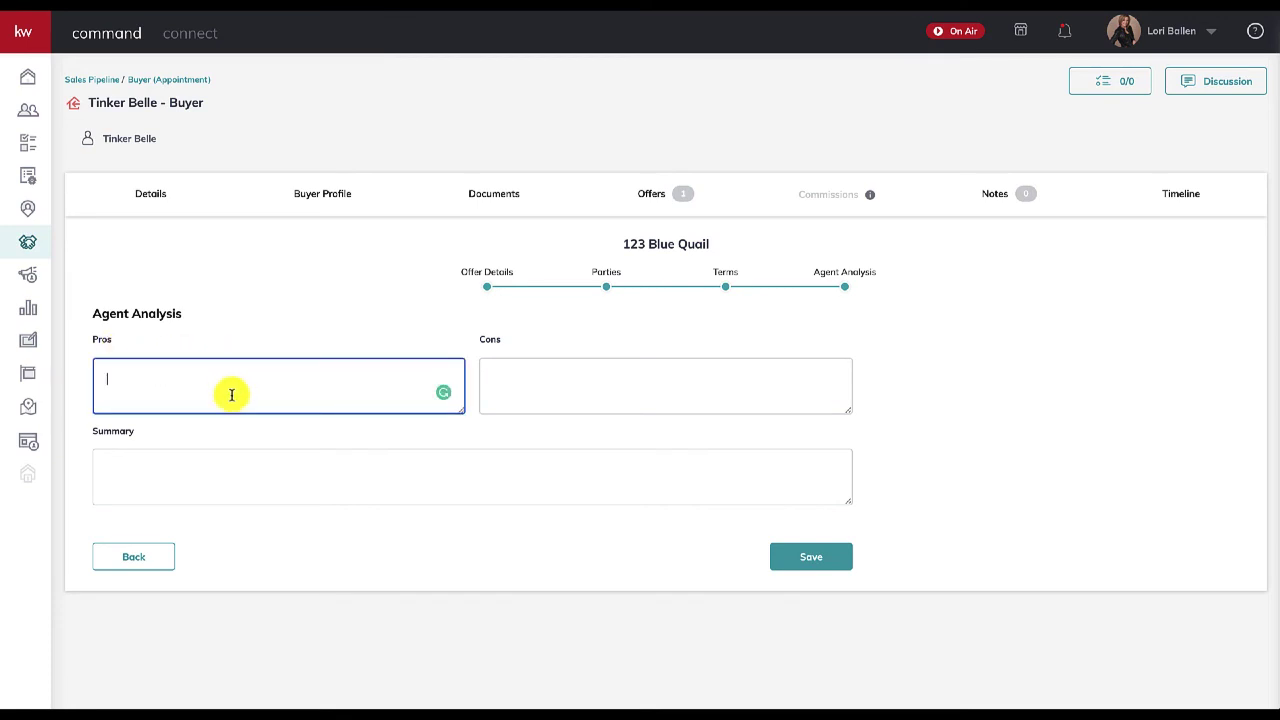
{"action": "left_click", "coordinate": [540, 374]}
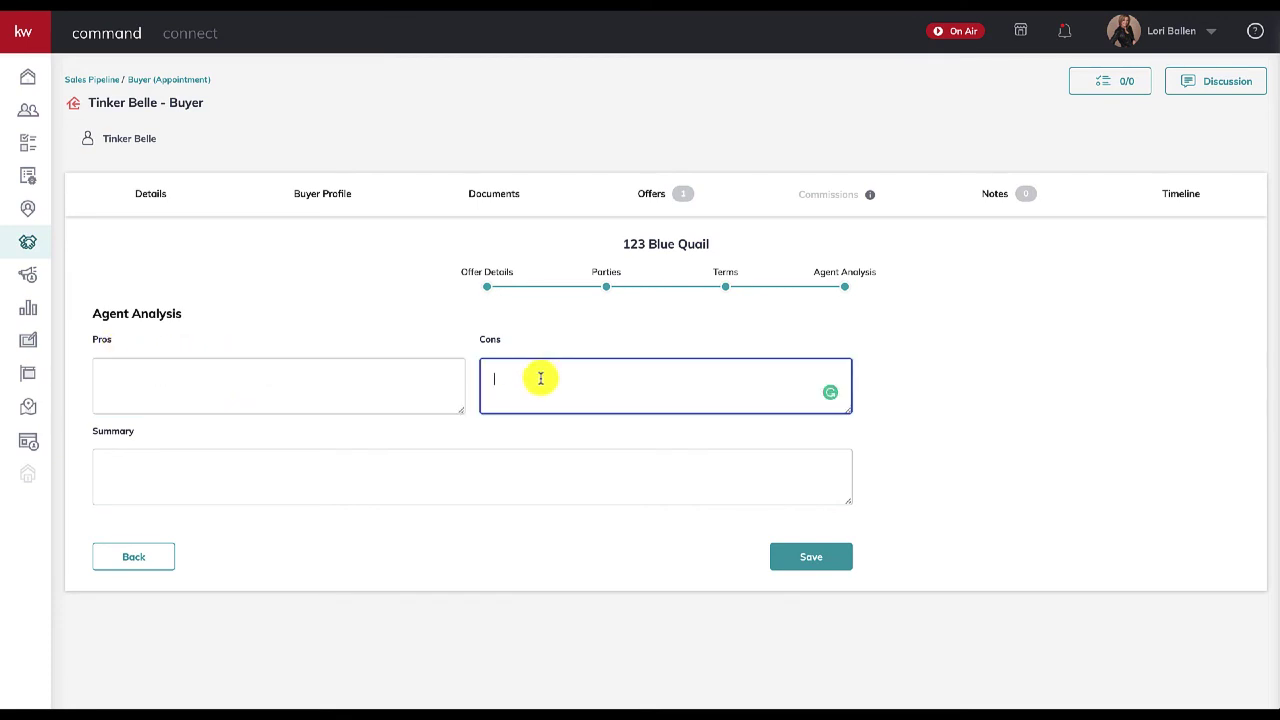
{"action": "left_click", "coordinate": [356, 486]}
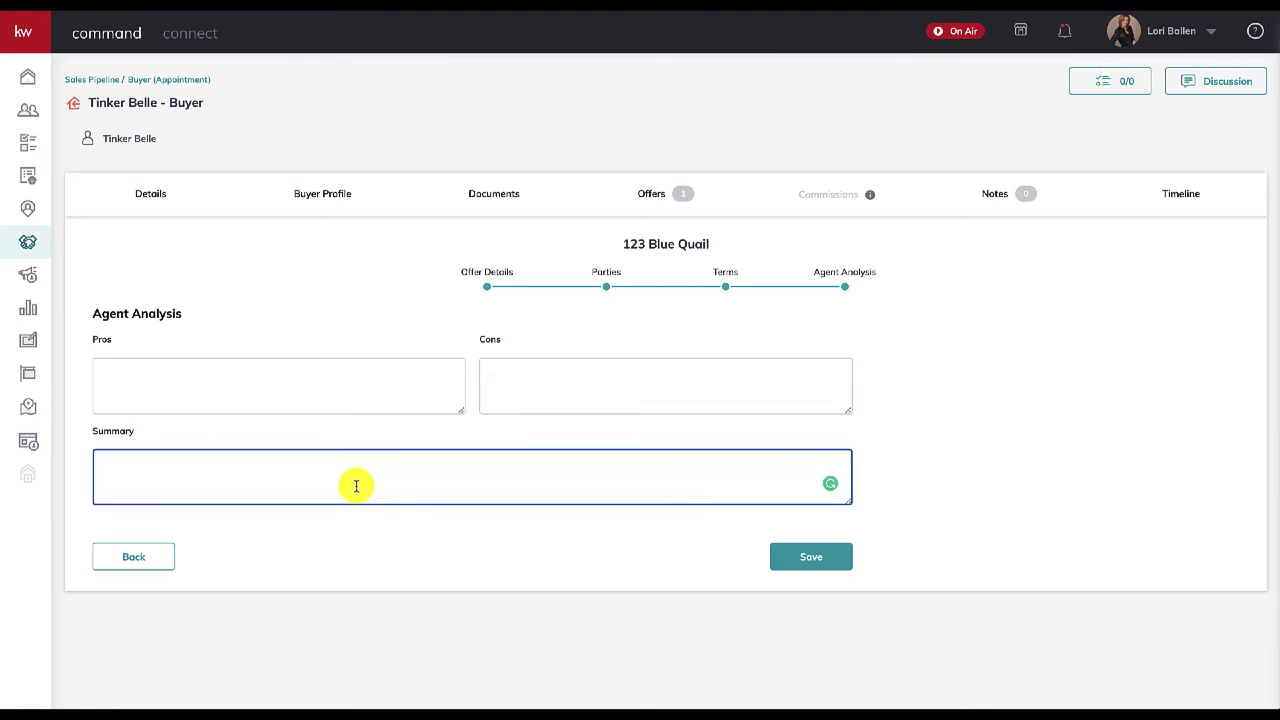
{"action": "left_click", "coordinate": [375, 397]}
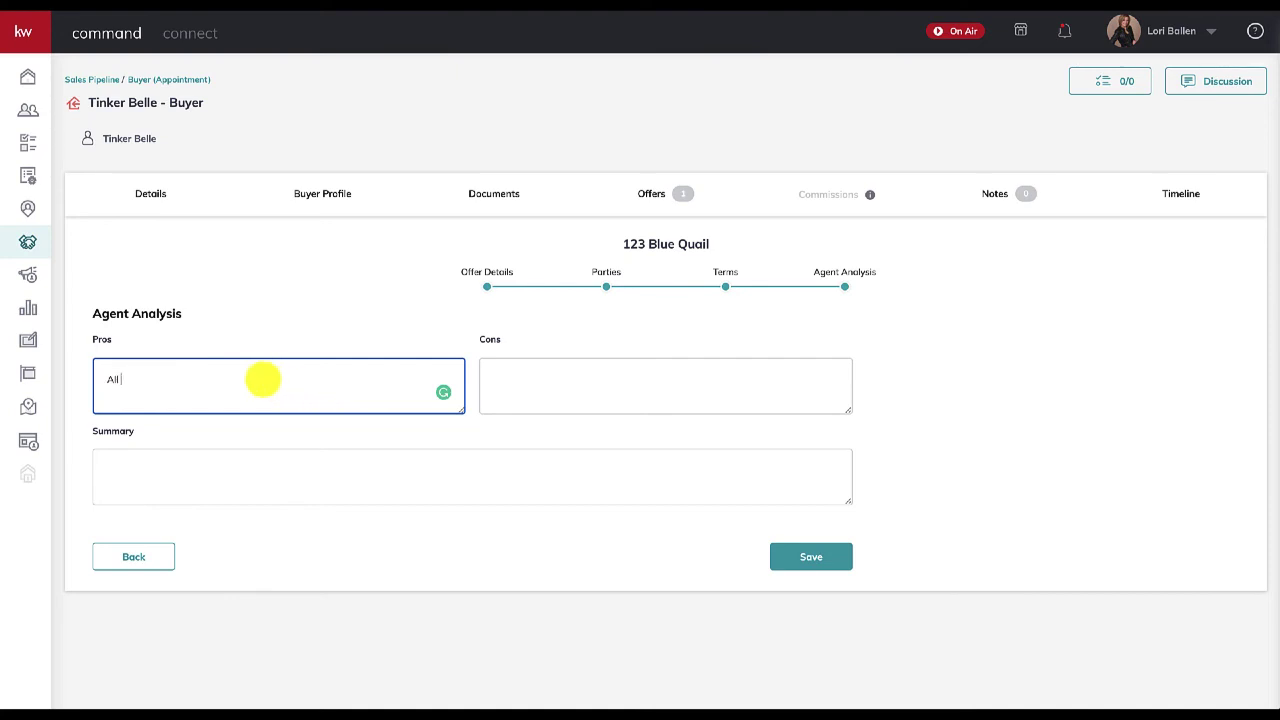
- Write the pros: strong earnest money, solid down payment, 30 day closing, no other extras
{"action": "type", "text": "Cash"}
{"action": "key", "text": "BackSpace"}
{"action": "key", "text": "BackSpace"}
{"action": "key", "text": "BackSpace"}
{"action": "key", "text": "BackSpace"}
{"action": "key", "text": "BackSpace"}
{"action": "key", "text": "BackSpace"}
{"action": "key", "text": "BackSpace"}
{"action": "key", "text": "BackSpace"}
{"action": "type", "text": "Strong ea"}
{"action": "type", "text": "rnest money, Solid down payment,"}
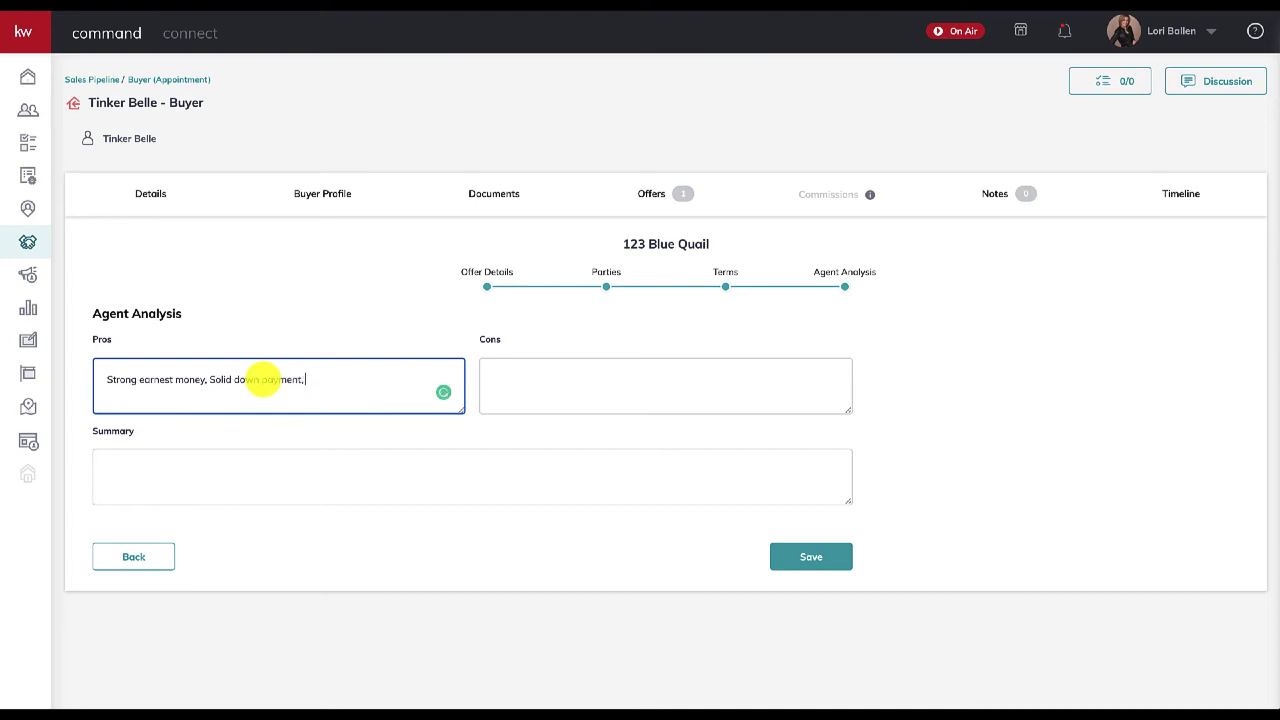
{"action": "type", "text": " 30 day closing, din"}
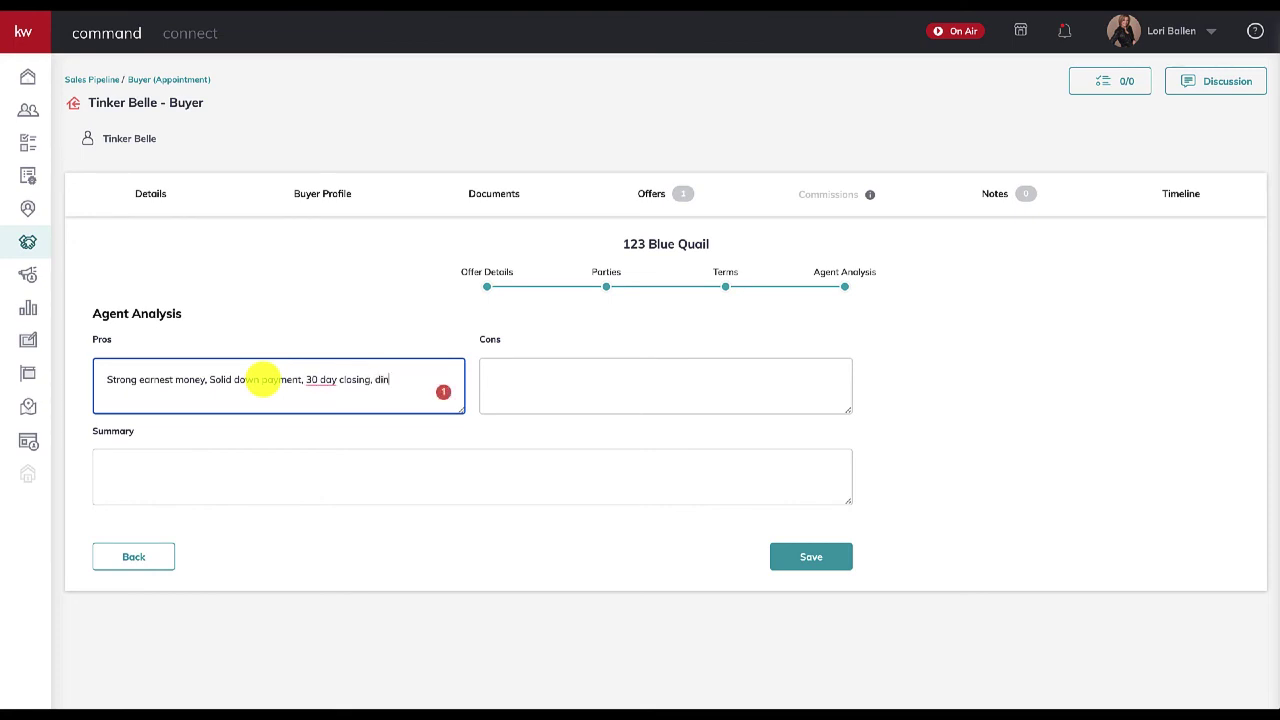
{"action": "key", "text": "BackSpace"}
{"action": "type", "text": "dn't ask for any other \"e"}
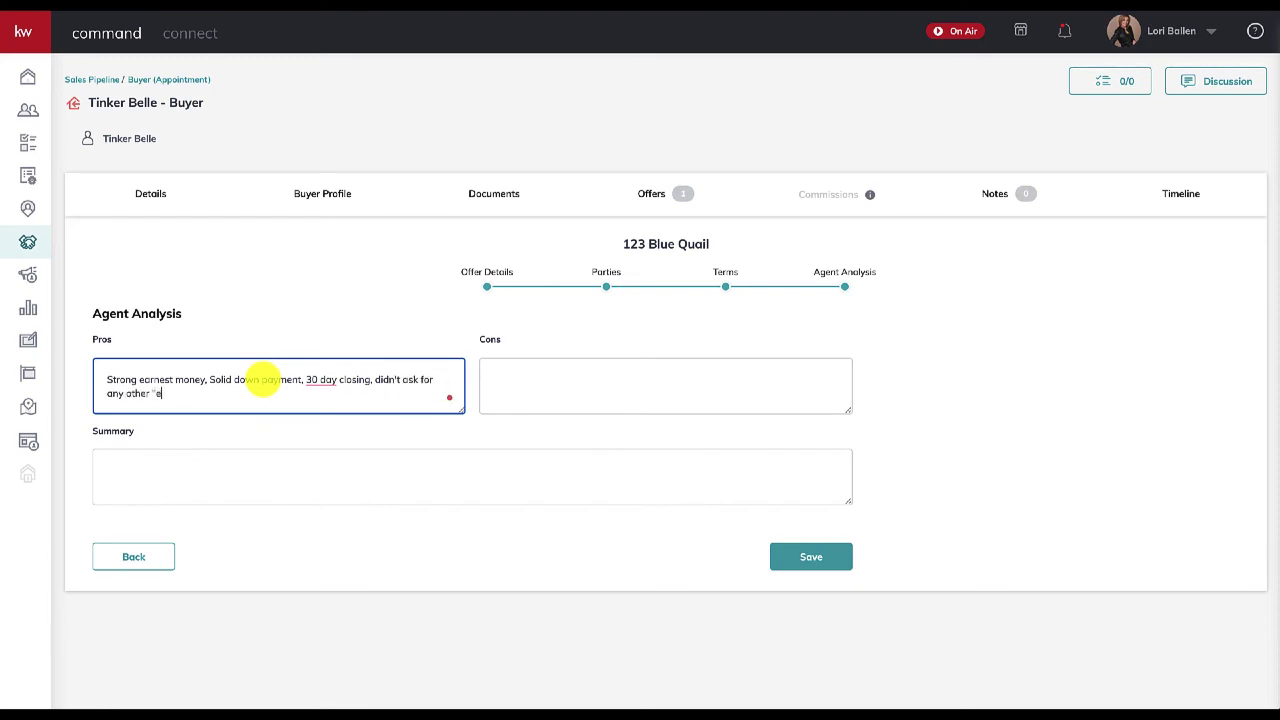
{"action": "type", "text": "xtrass\" to stay."}
- List the cons: closing costs, home warranty, longer than normal closing, and the car in the garage
{"action": "mouse_move", "coordinate": [214, 395]}
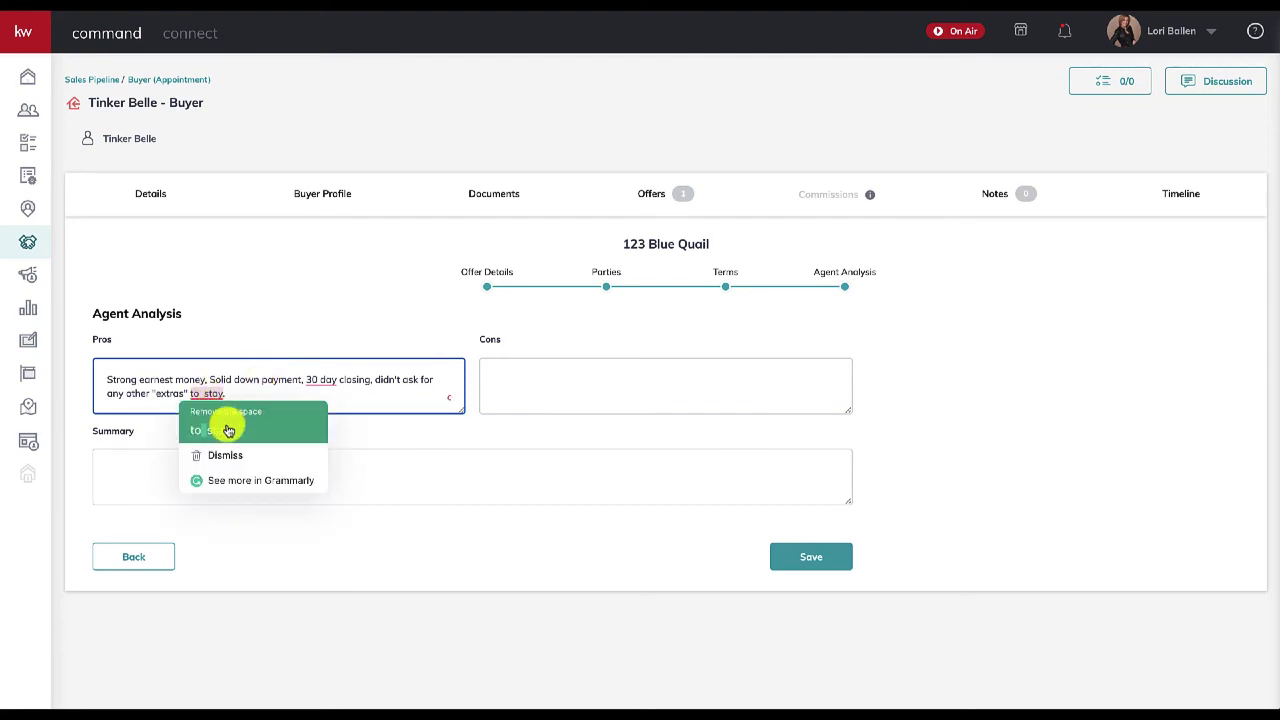
{"action": "left_click", "coordinate": [223, 424]}
{"action": "left_click", "coordinate": [635, 394]}
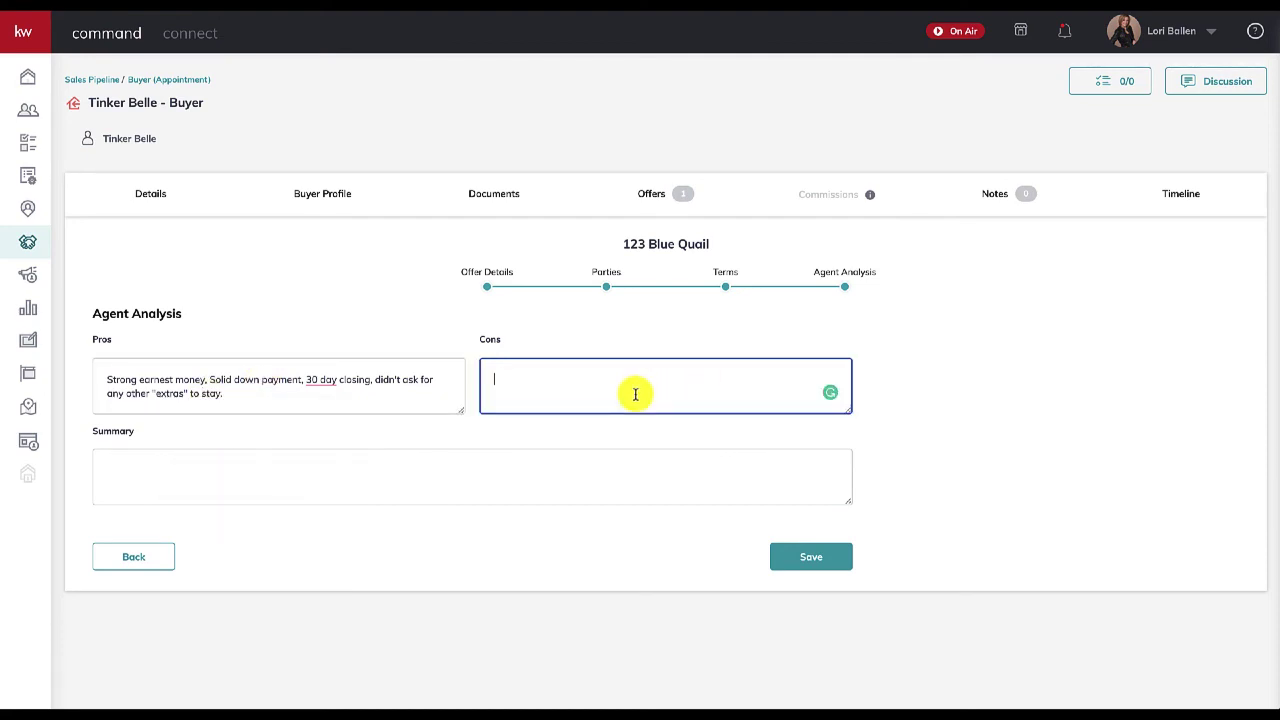
{"action": "type", "text": "Asked for closing costs, requested"}
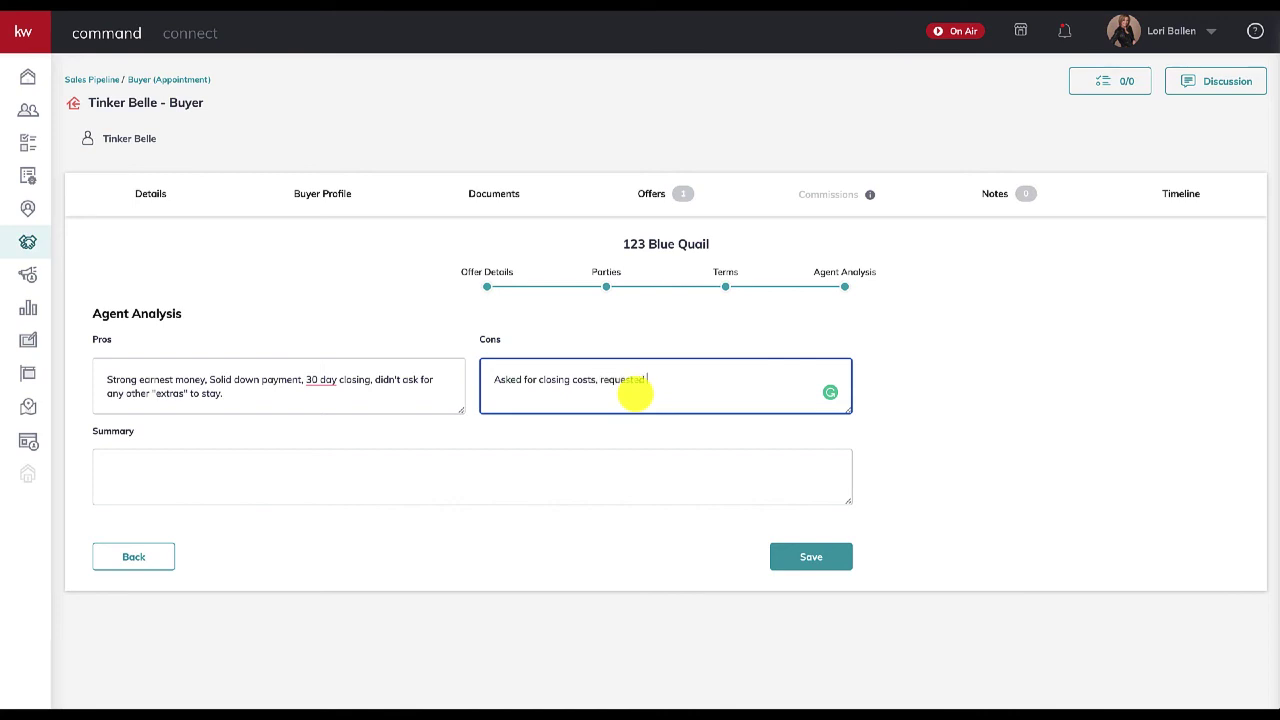
{"action": "type", "text": " home warranty, longer than normal closi"}
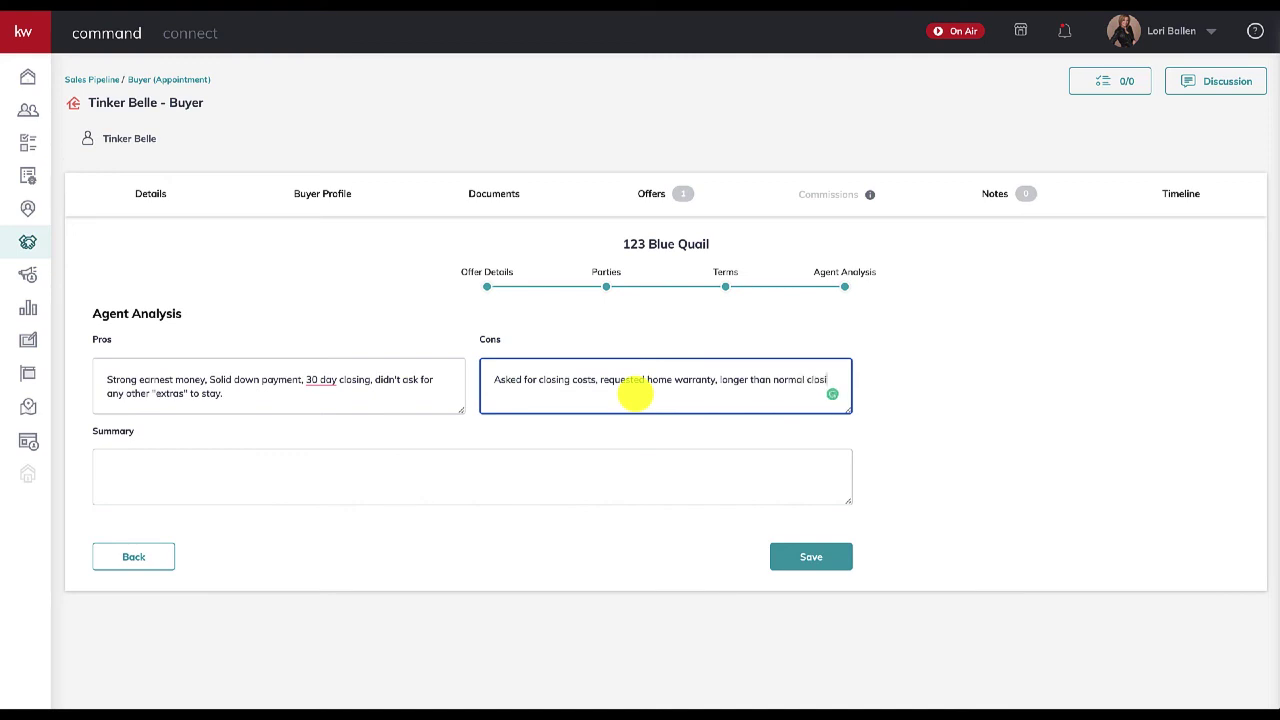
{"action": "type", "text": "ng, wants a leas"}
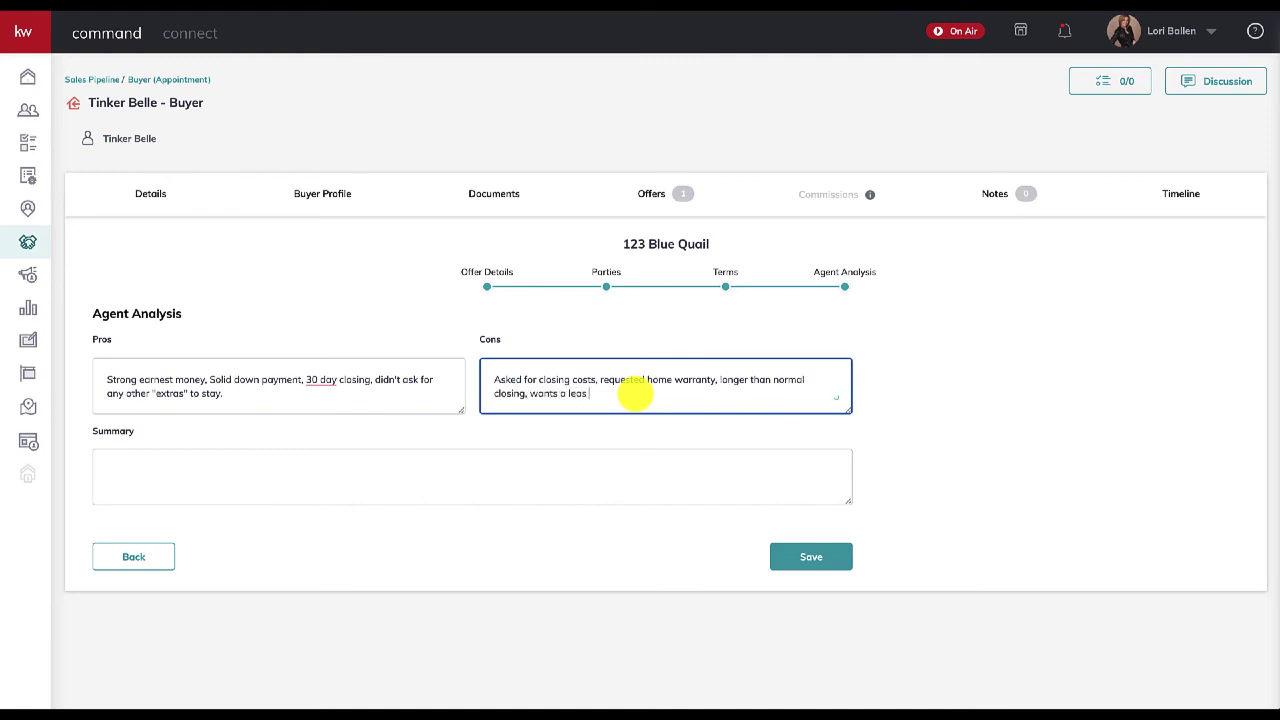
{"action": "key", "text": "BackSpace"}
{"action": "key", "text": "BackSpace"}
{"action": "key", "text": "BackSpace"}
{"action": "key", "text": "BackSpace"}
{"action": "key", "text": "BackSpace"}
{"action": "key", "text": "BackSpace"}
{"action": "key", "text": "BackSpace"}
{"action": "key", "text": "BackSpace"}
{"action": "key", "text": "BackSpace"}
{"action": "key", "text": "BackSpace"}
{"action": "key", "text": "BackSpace"}
{"action": "key", "text": "BackSpace"}
{"action": "type", "text": "asked for the car in the garage"}
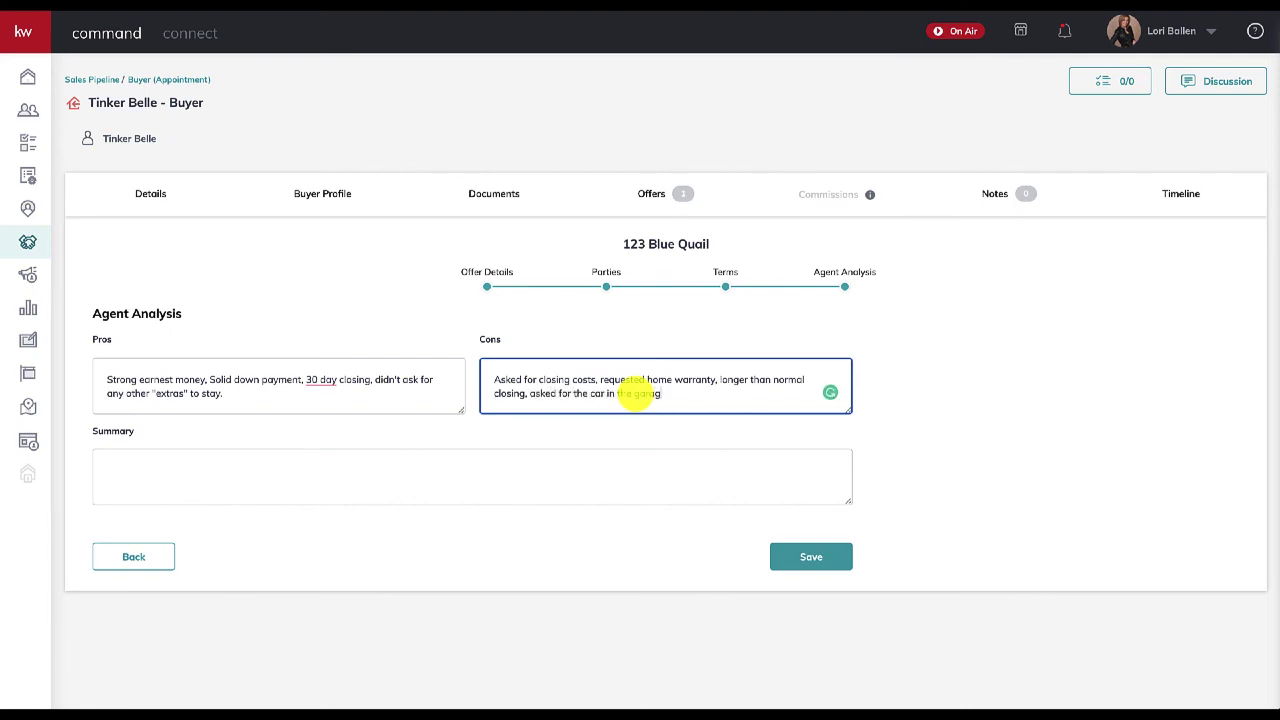
- Correct '30 day' to '30-day' in the Pros using Grammarly's suggestion
{"action": "left_click", "coordinate": [489, 480]}
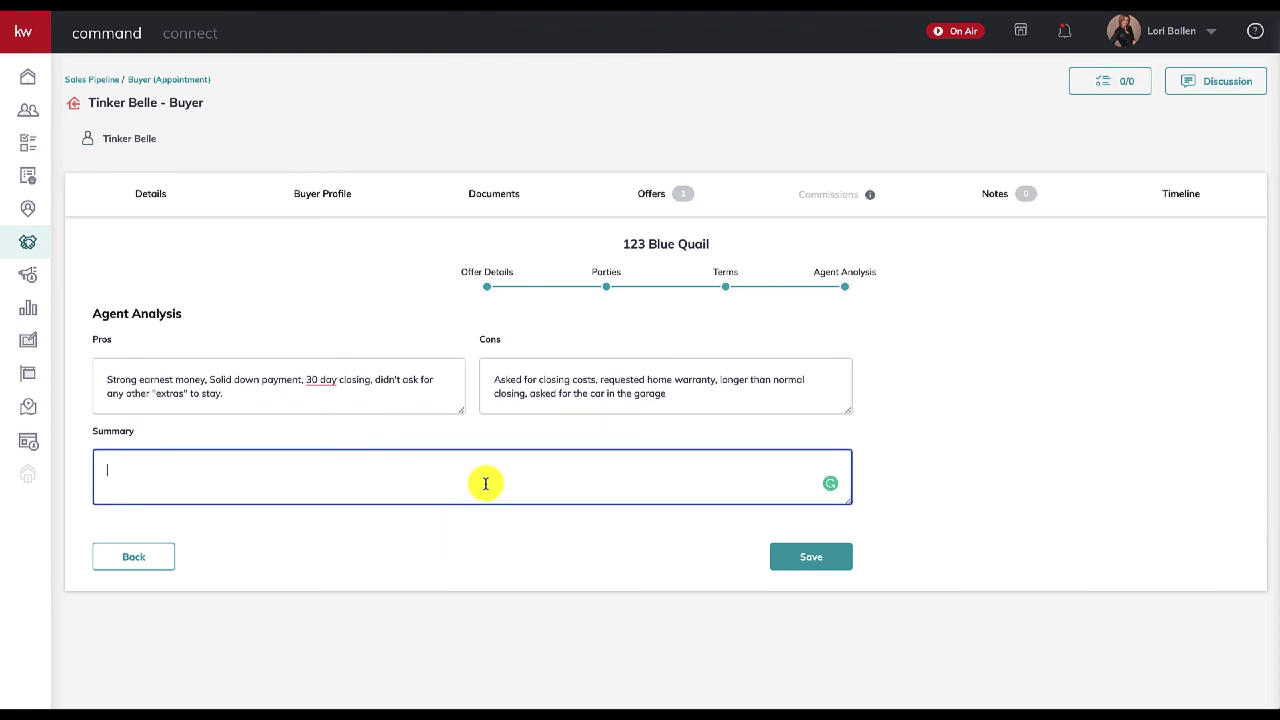
{"action": "left_click", "coordinate": [318, 383]}
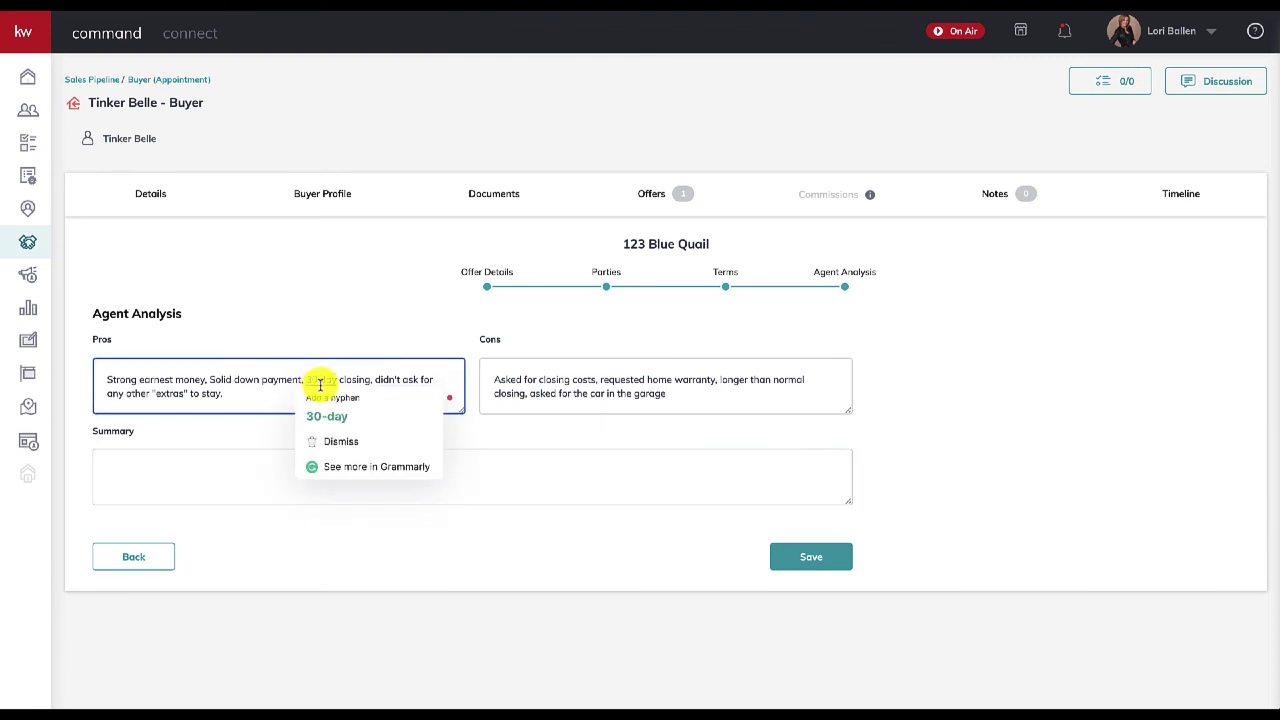
{"action": "left_click", "coordinate": [327, 415]}
{"action": "left_click", "coordinate": [310, 471]}
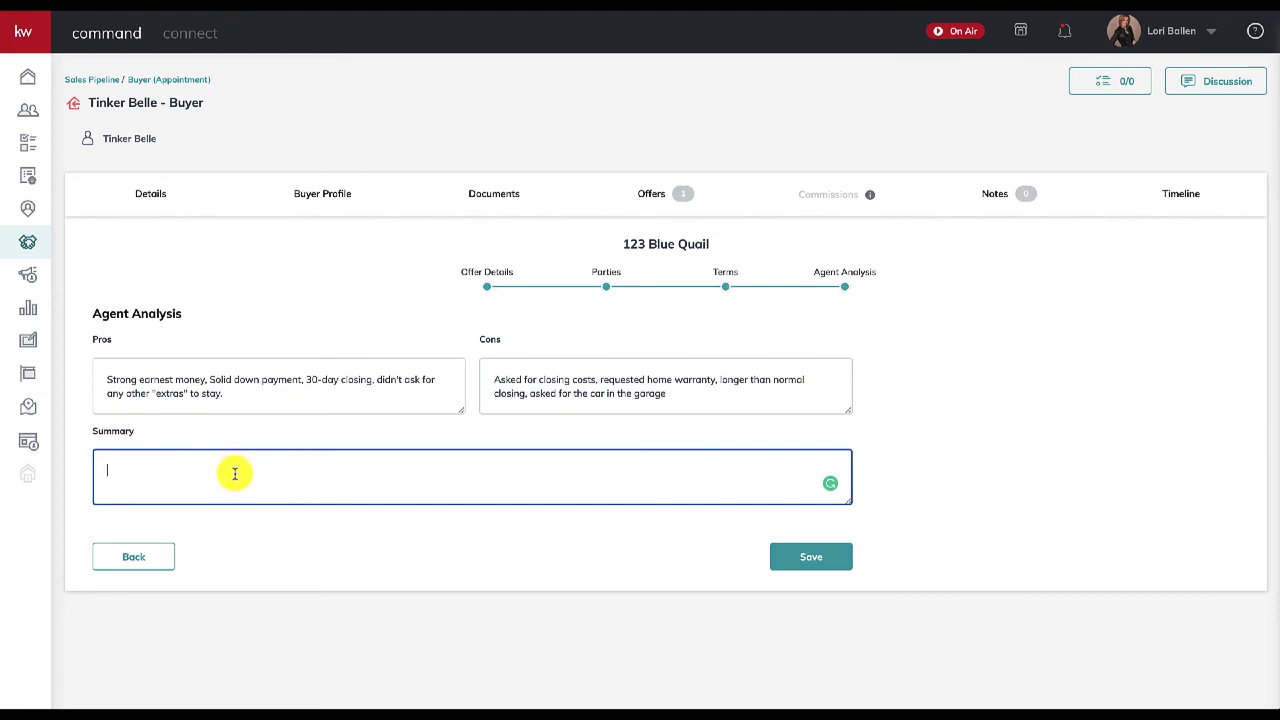
- Write the summary: strong offer, net sheet attached, full price but asking $20K closing costs
{"action": "type", "text": "I think this is a strong offer based on our"}
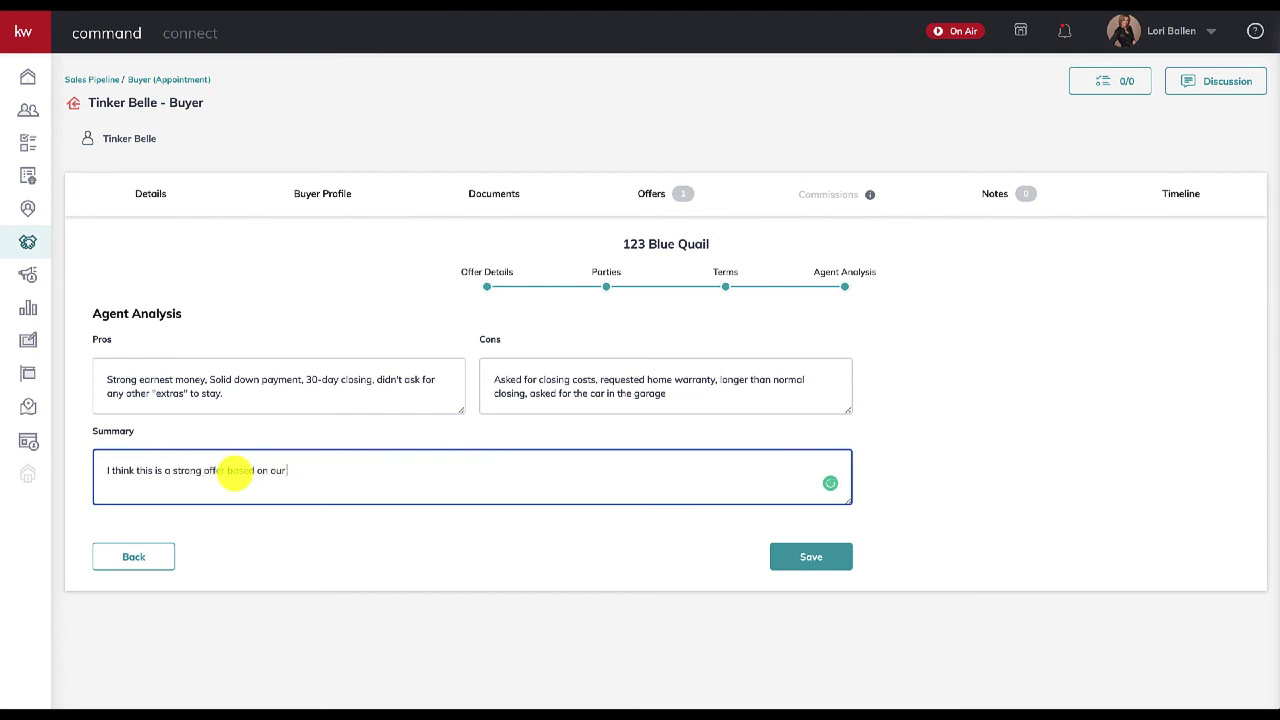
{"action": "type", "text": " discussion. Estimated net sheet at"}
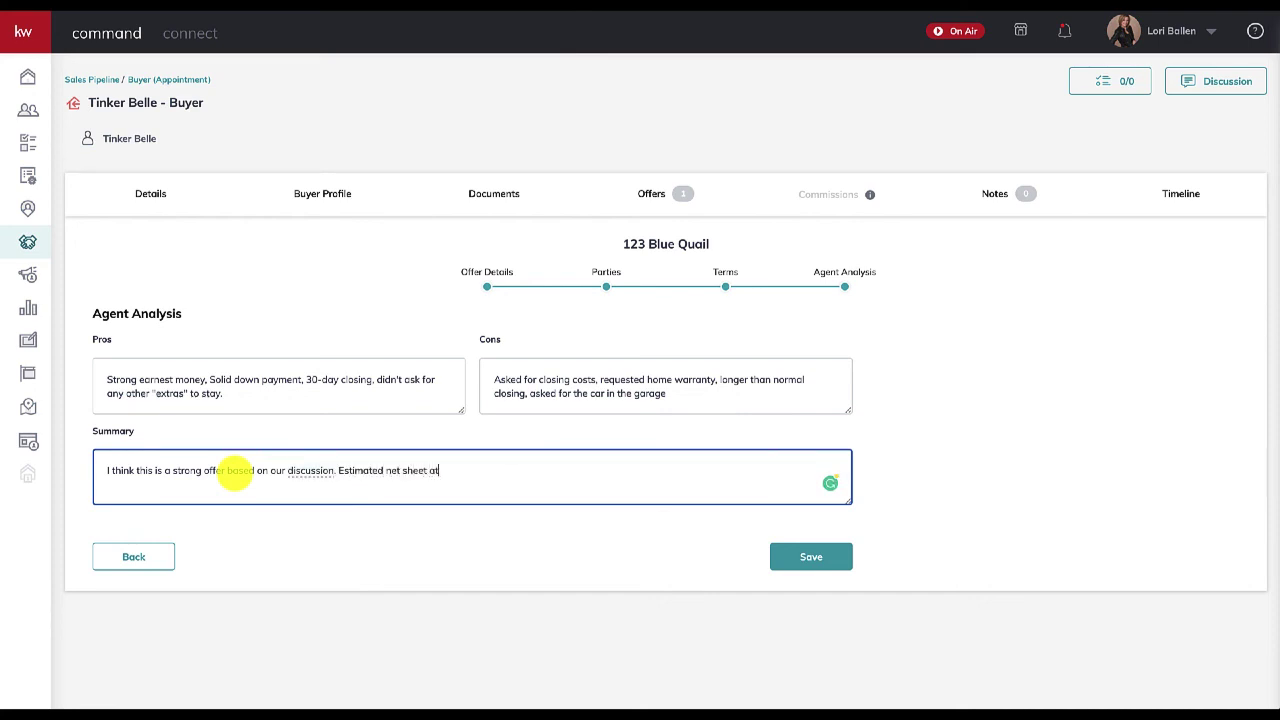
{"action": "type", "text": "tached. Full price offer although th"}
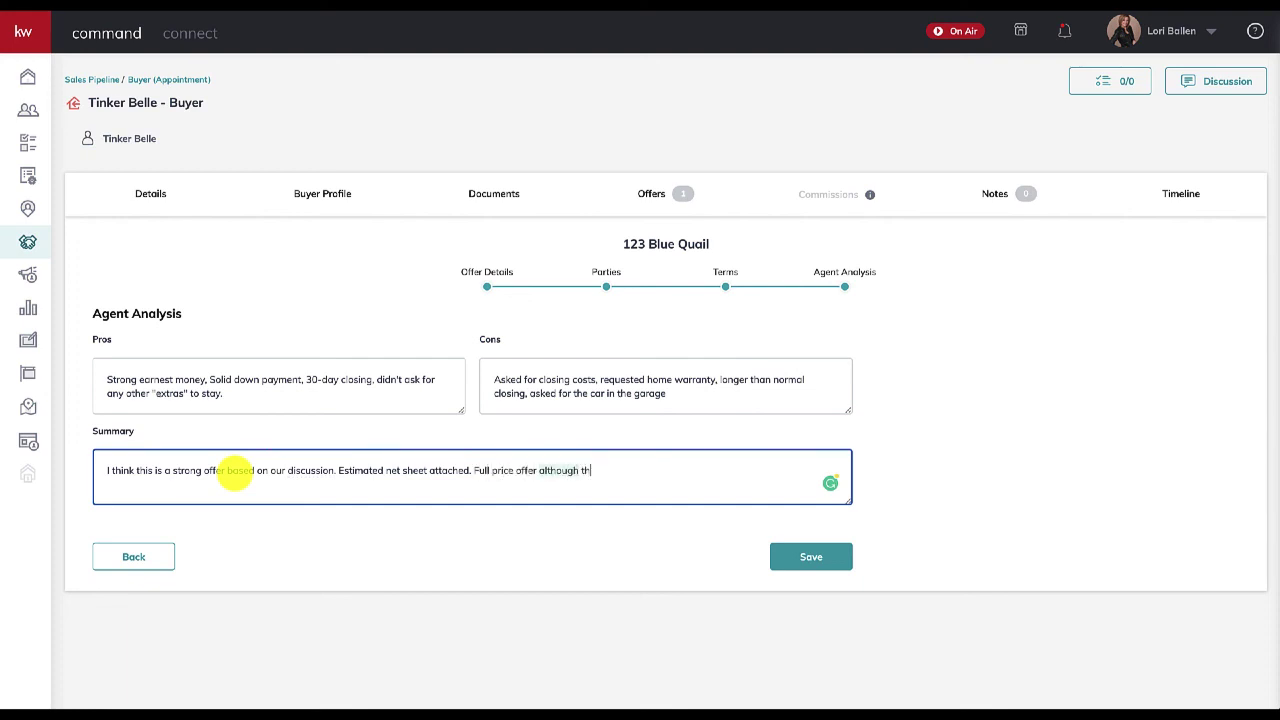
{"action": "type", "text": "ey did ask for $20K closing costs"}
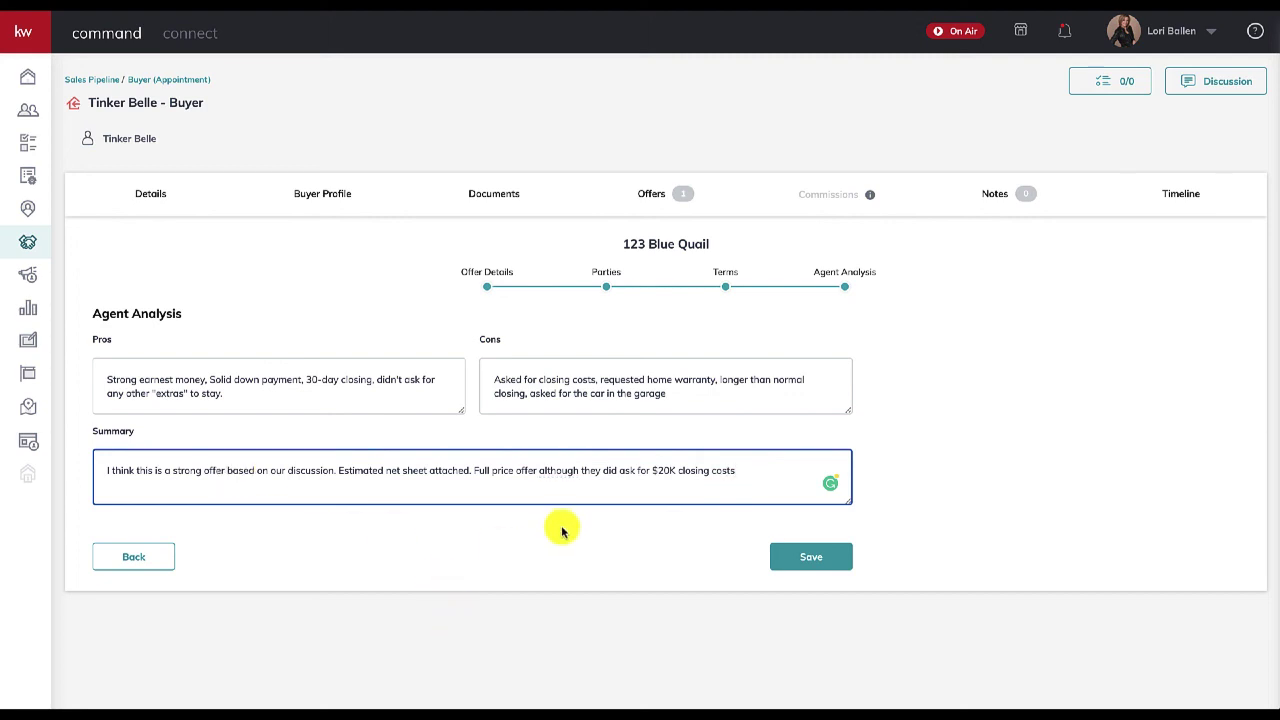
- Save the offer and check the second offer's action menu in the Offer Timeline without choosing anything
{"action": "left_click", "coordinate": [801, 569]}
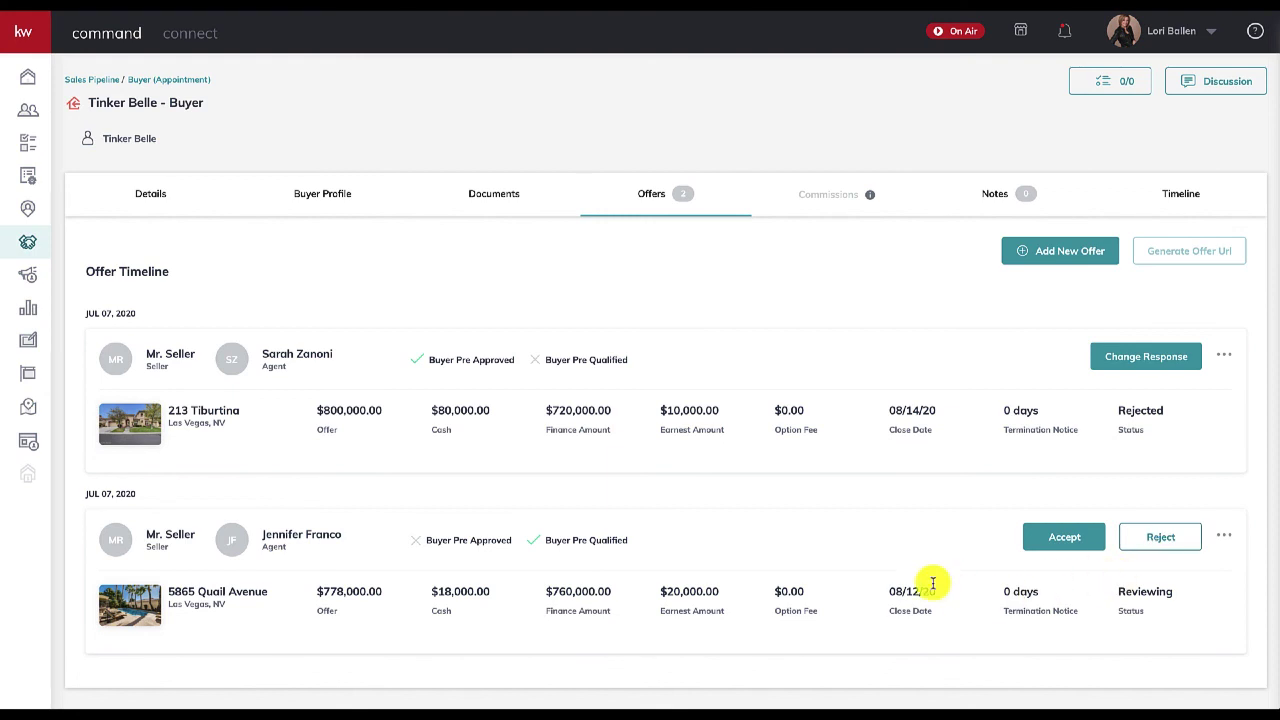
{"action": "left_click", "coordinate": [1224, 535]}
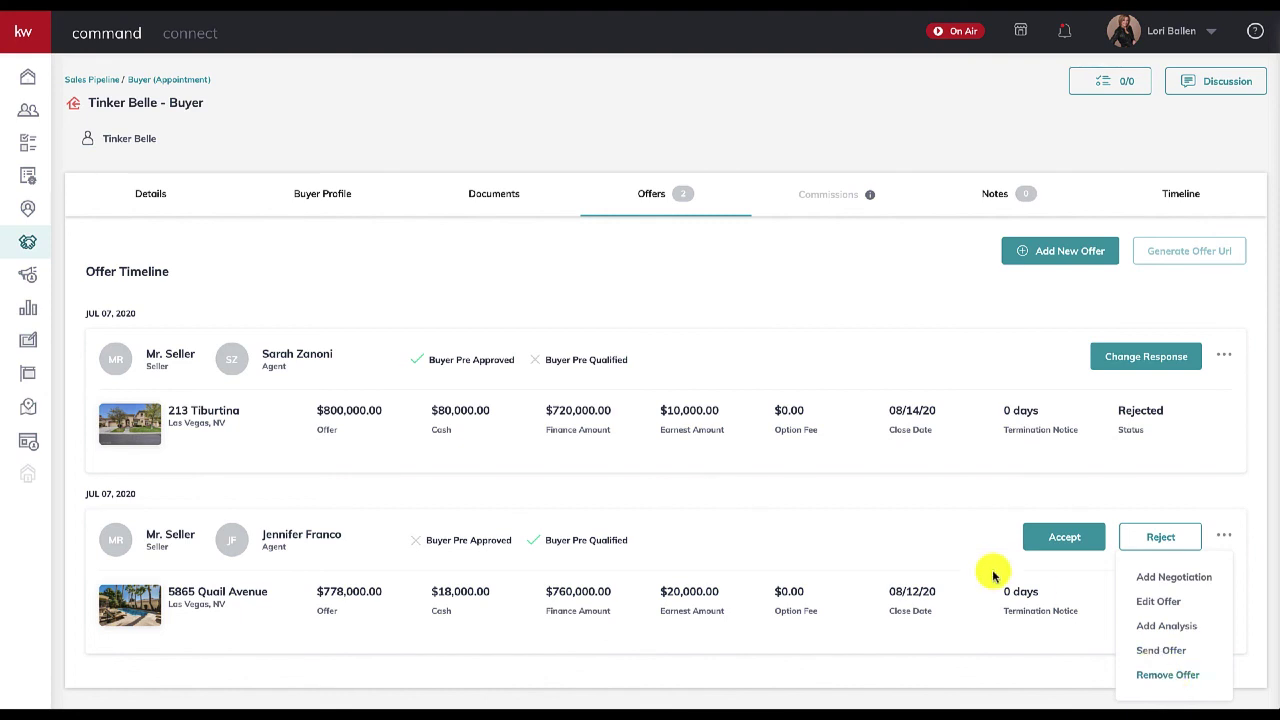
{"action": "left_click", "coordinate": [908, 535]}
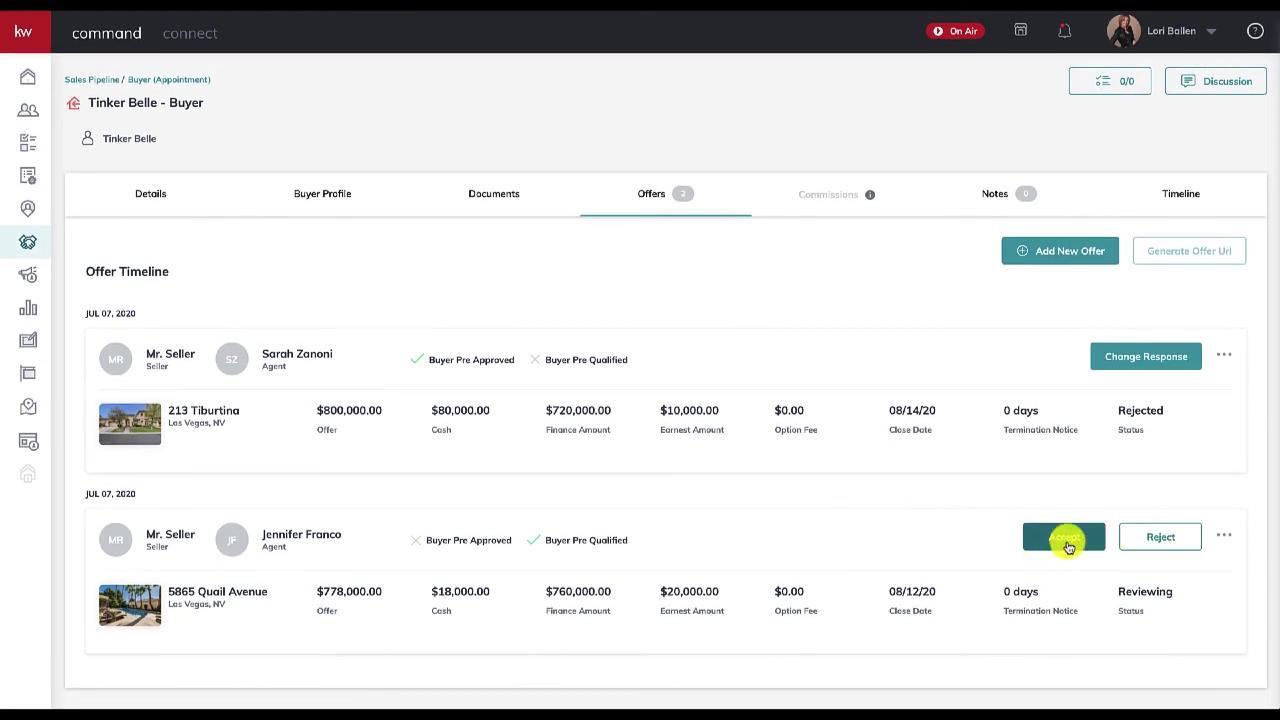
{"action": "left_click", "coordinate": [1223, 535]}
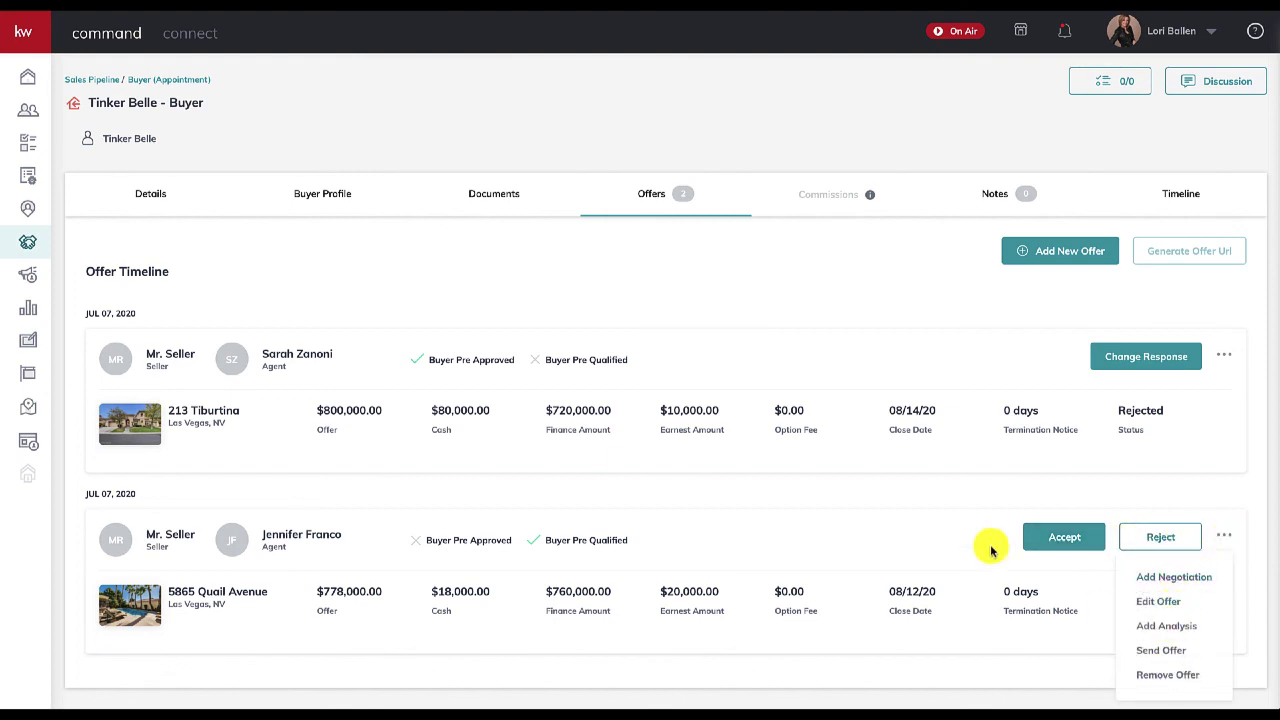
{"action": "left_click", "coordinate": [829, 505]}
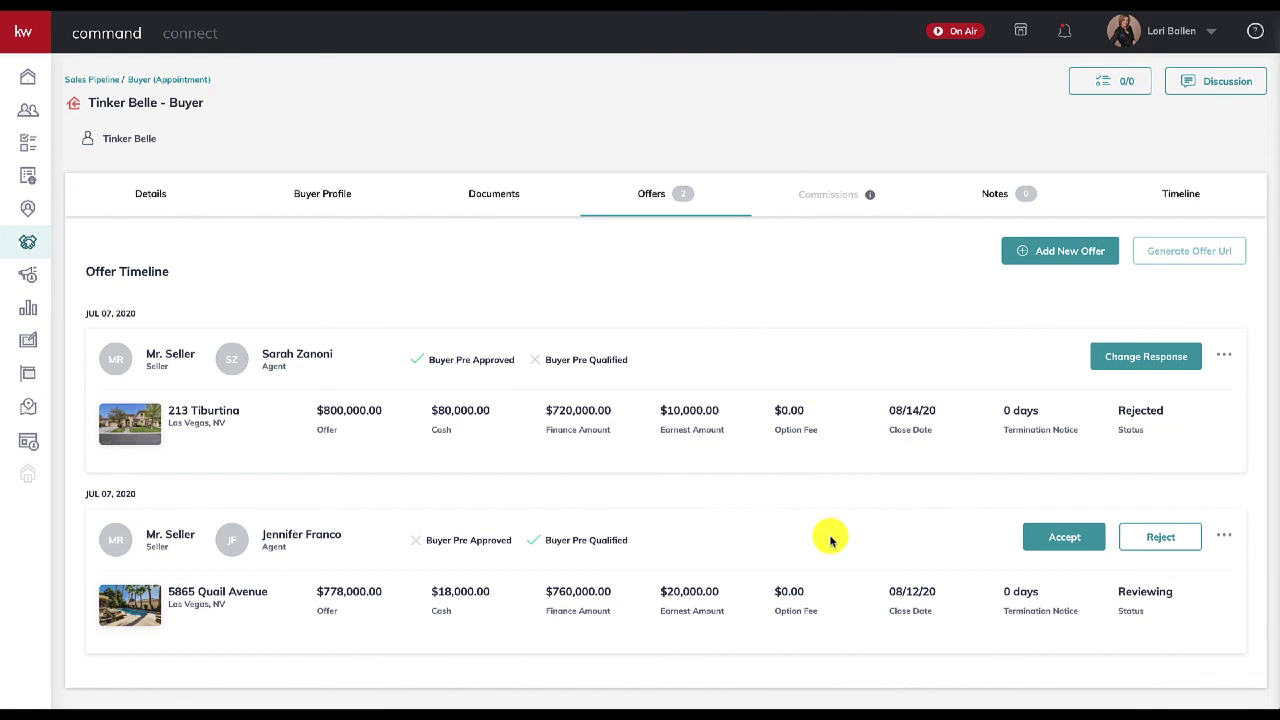